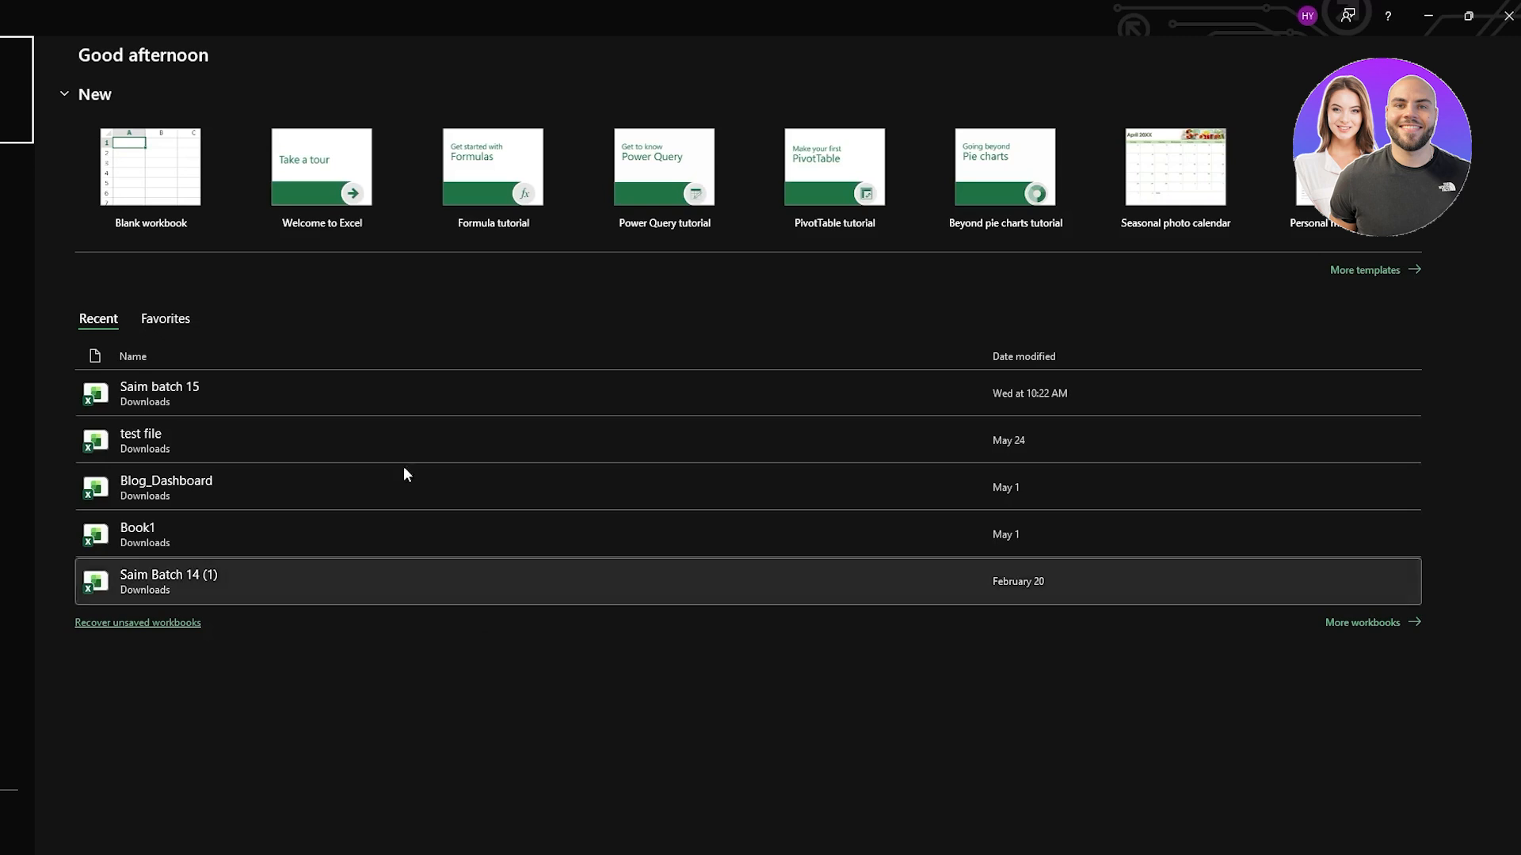
Create a blank workbook and add three more worksheets after Sheet1
{"action": "left_click", "coordinate": [128, 200]}
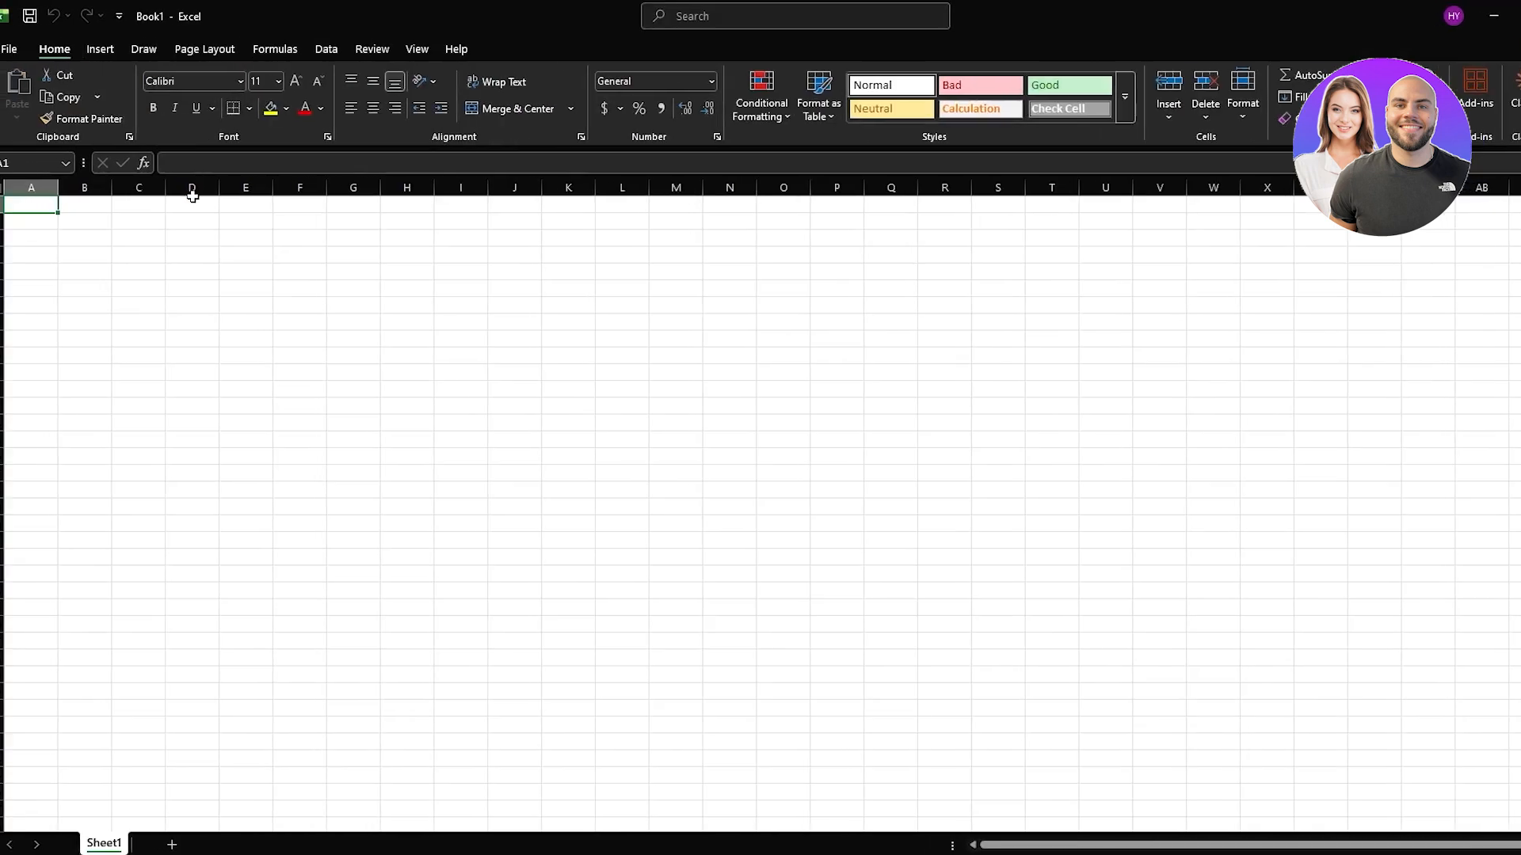
{"action": "left_click", "coordinate": [186, 844]}
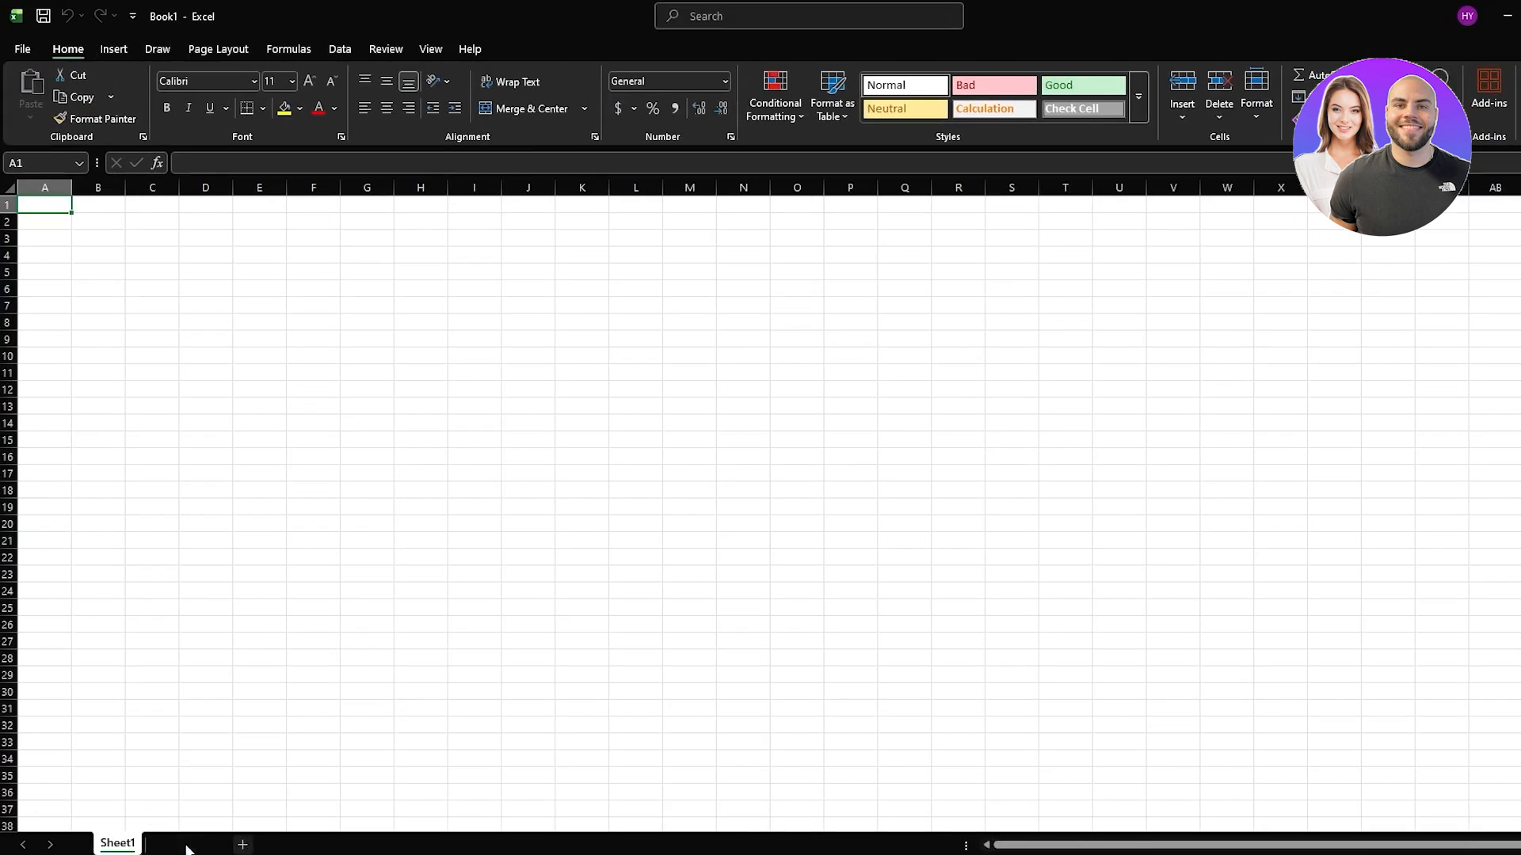
{"action": "left_click", "coordinate": [244, 845]}
{"action": "left_click", "coordinate": [301, 844]}
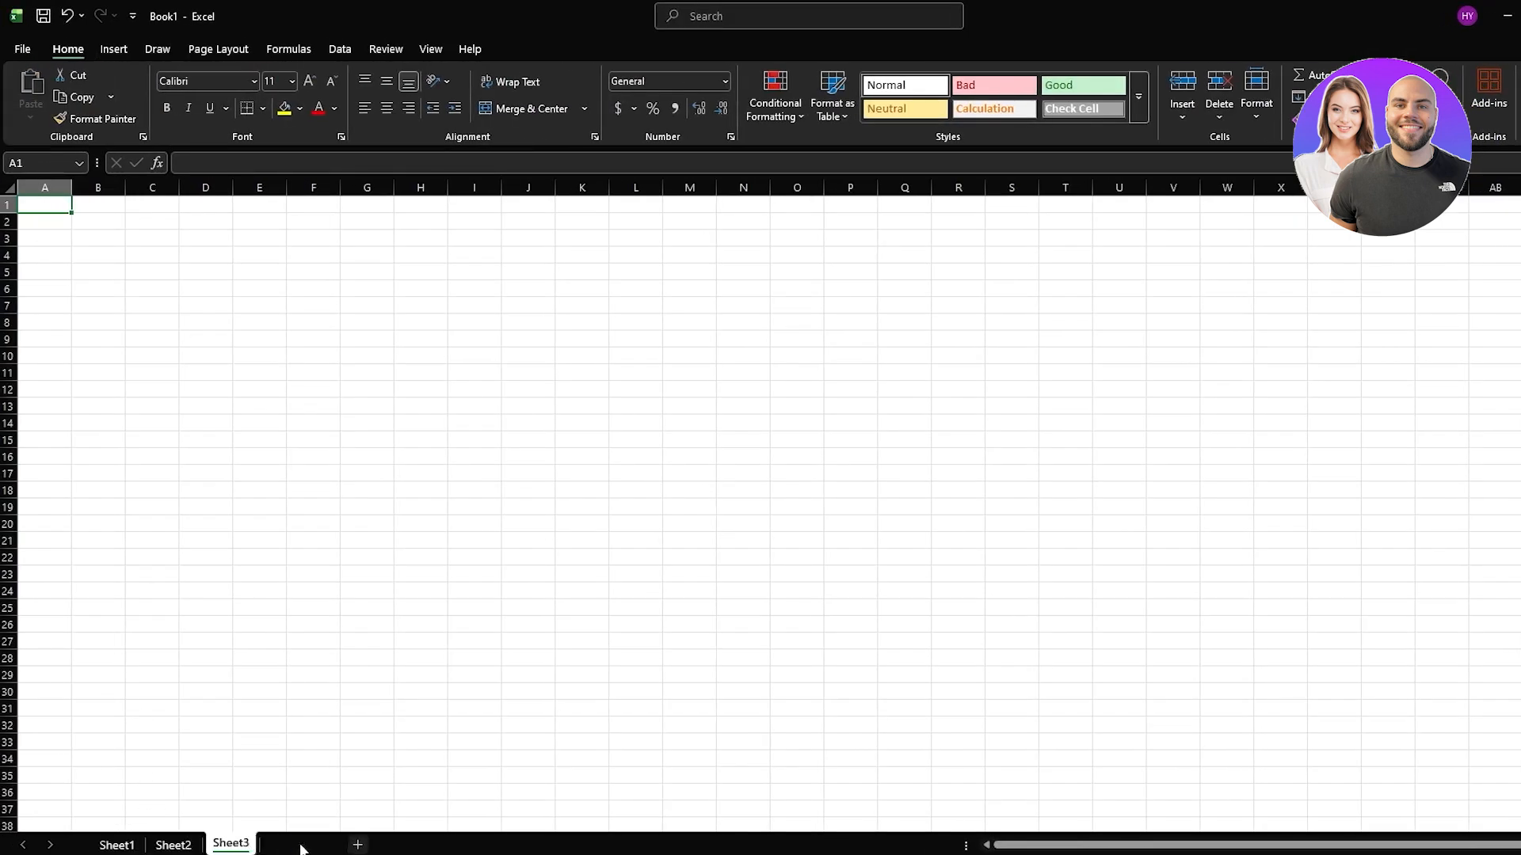
Rename Sheet1 as "employee" and Sheet2 as "attendance"
{"action": "left_click", "coordinate": [112, 846]}
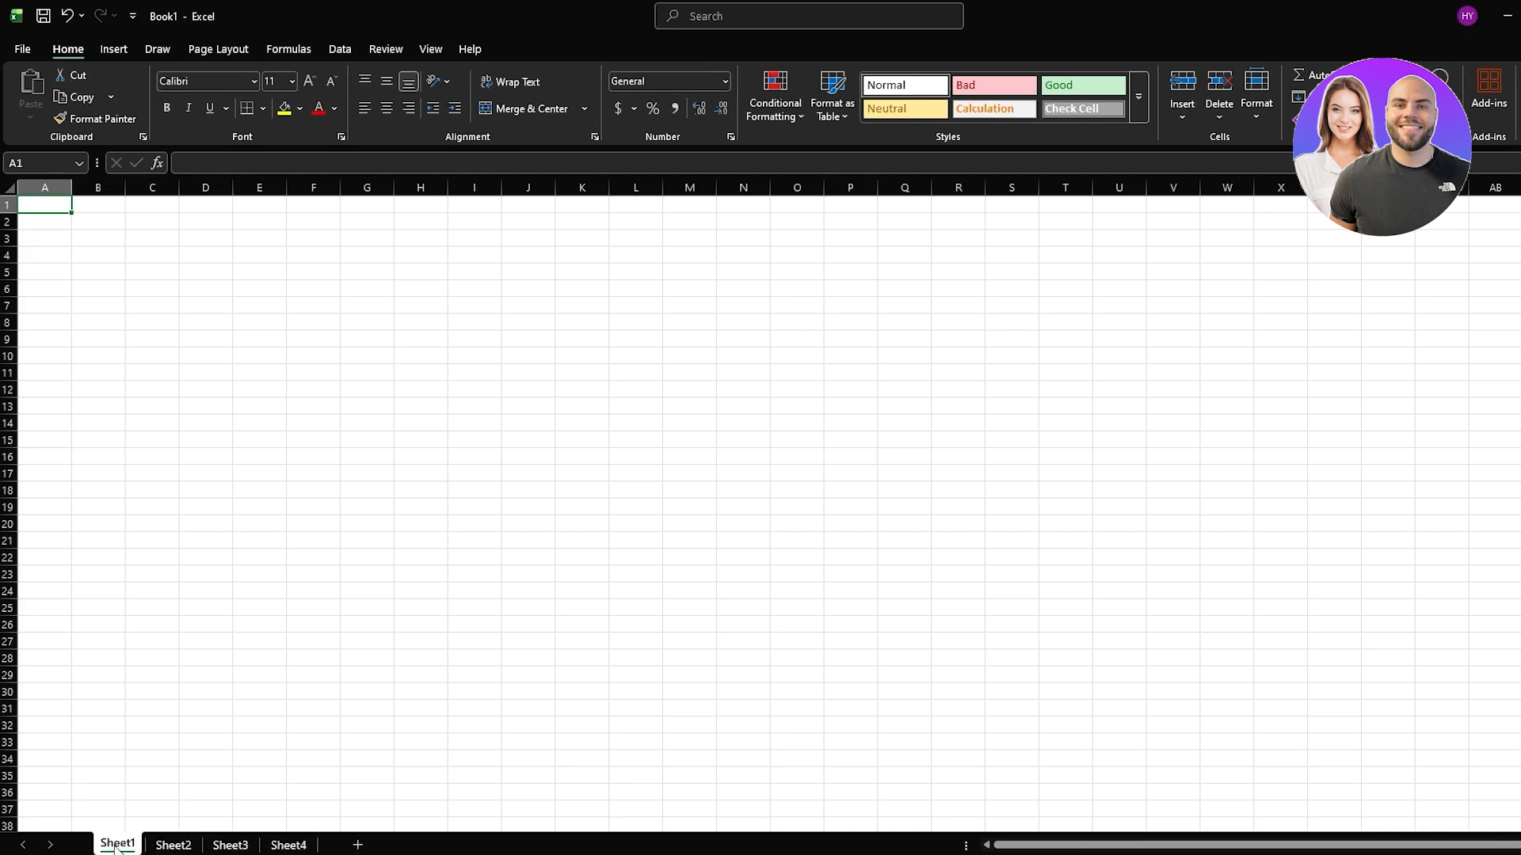
{"action": "double_click", "coordinate": [115, 845]}
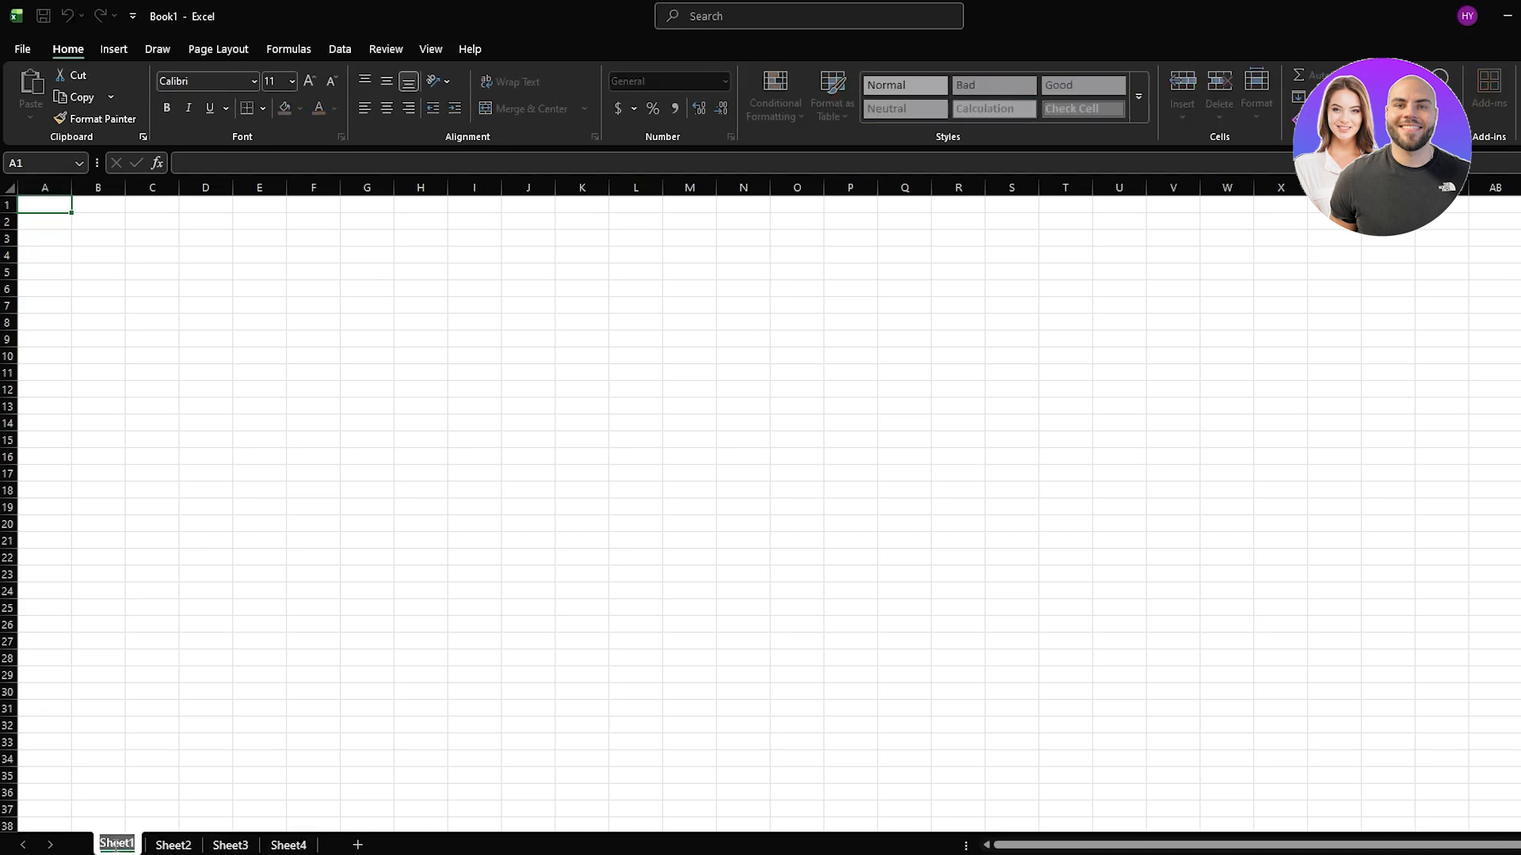
{"action": "type", "text": "employee"}
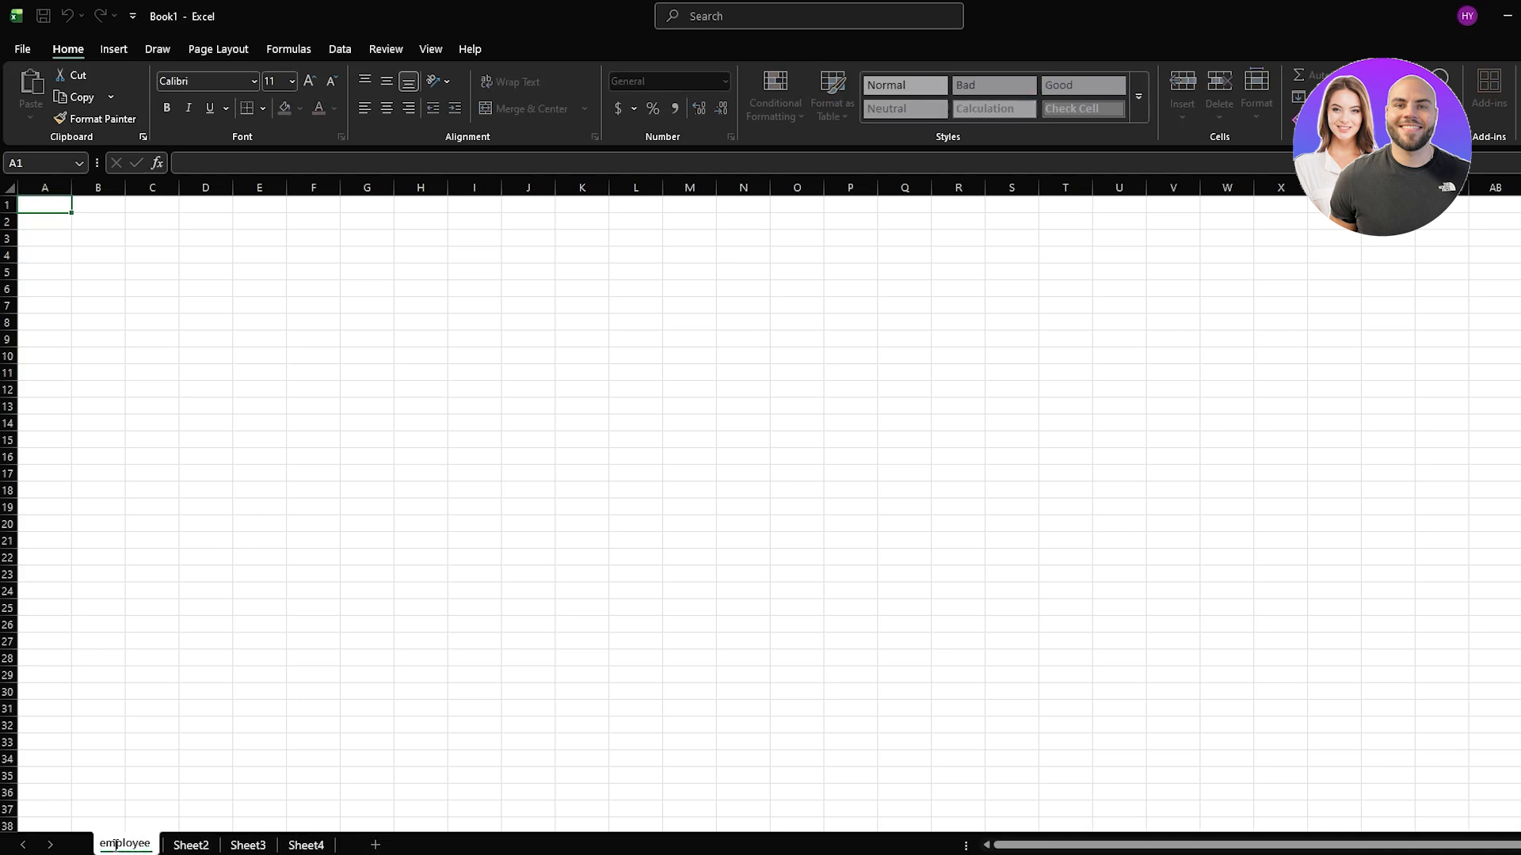
{"action": "left_click", "coordinate": [194, 846]}
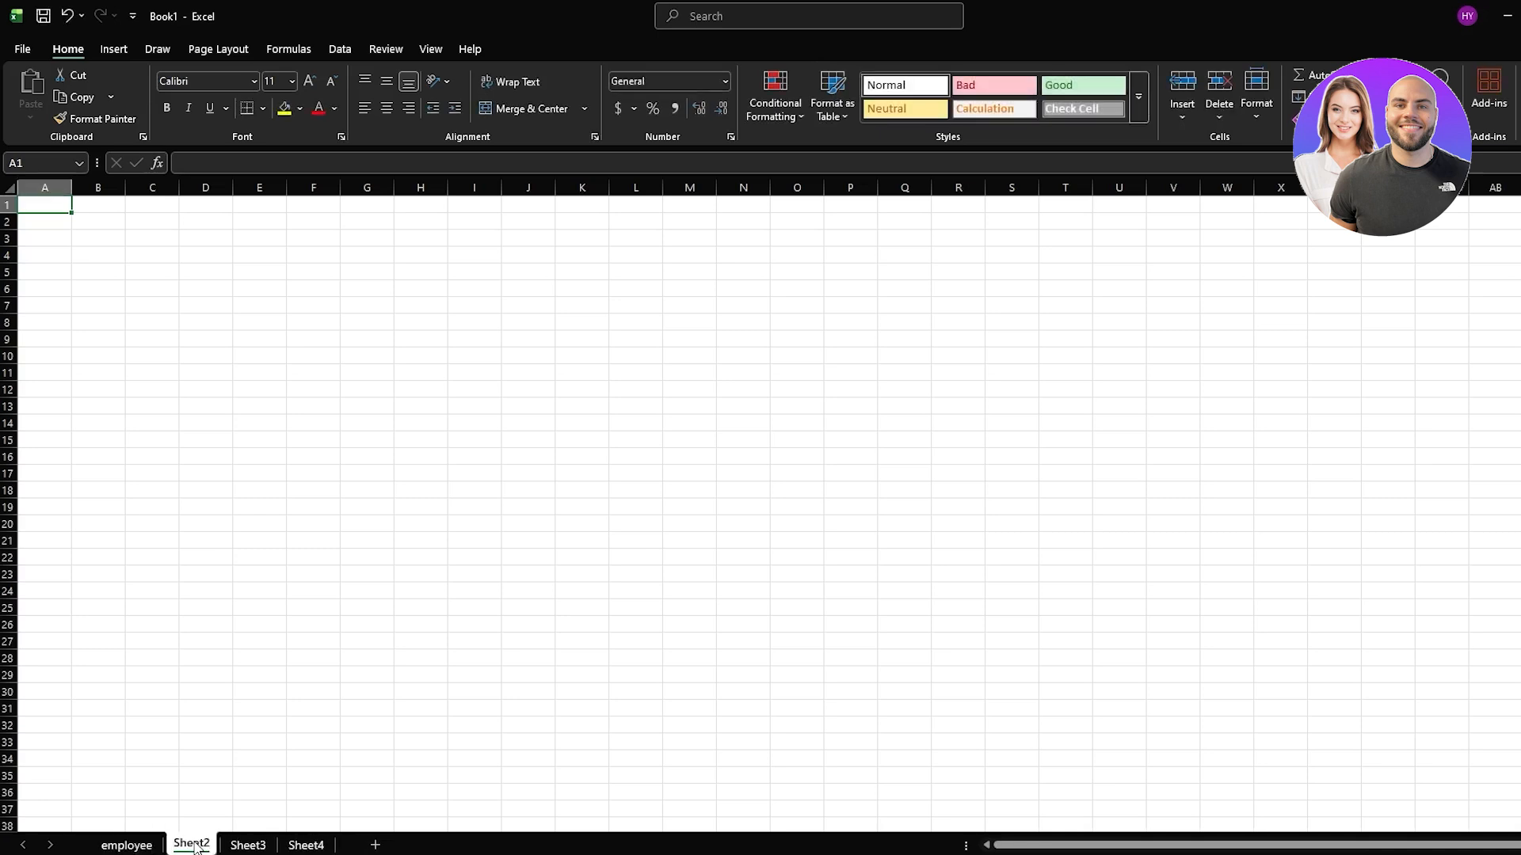
{"action": "double_click", "coordinate": [194, 845]}
{"action": "type", "text": "attendance"}
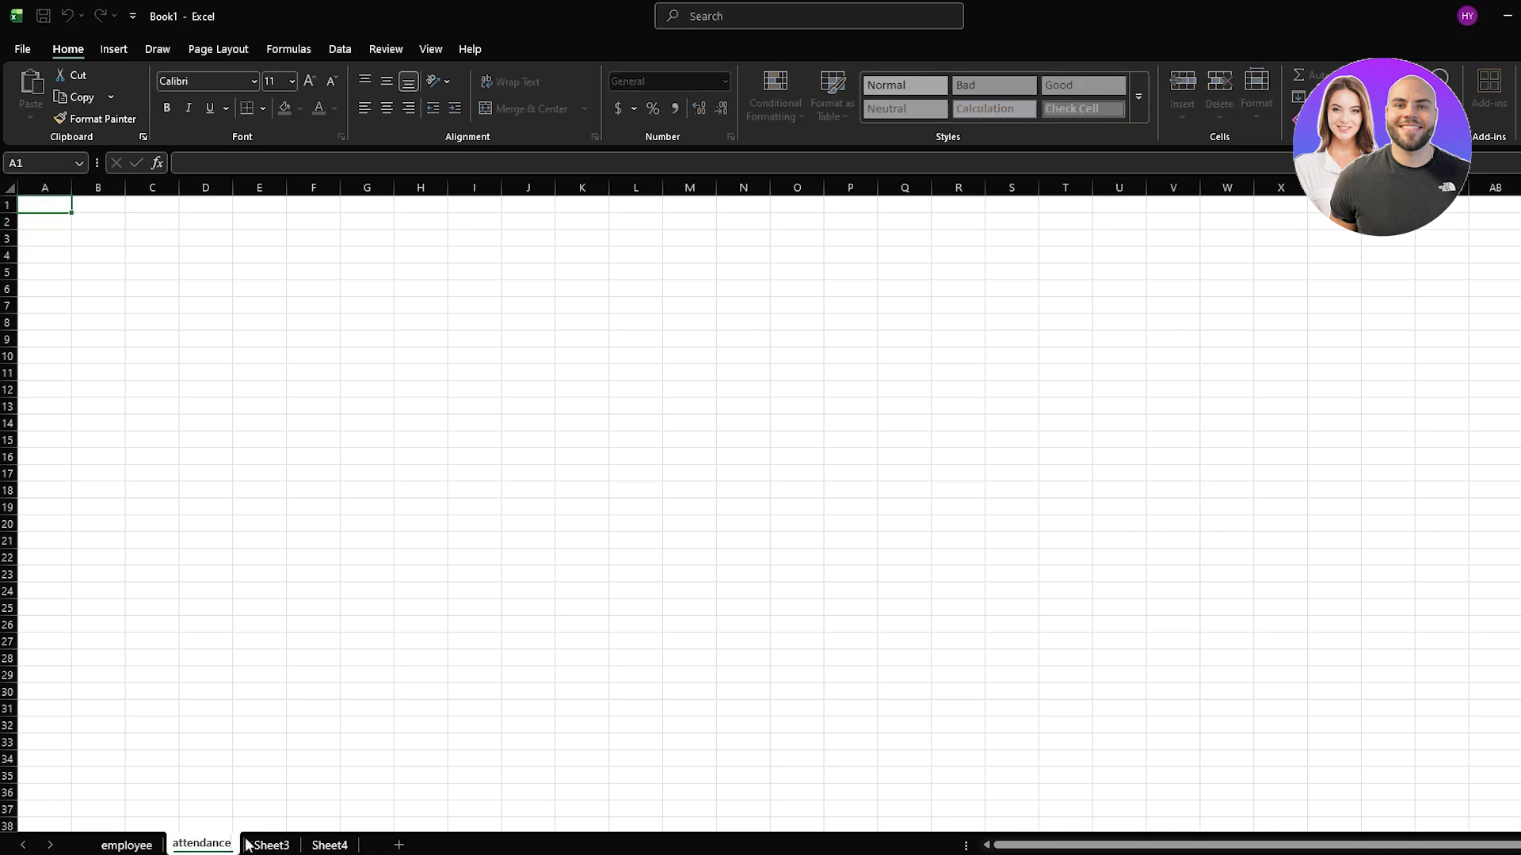
Rename Sheet3 as "salary calculation" and Sheet4 as "payslip"
{"action": "left_click", "coordinate": [254, 845]}
{"action": "double_click", "coordinate": [269, 845]}
{"action": "type", "text": "S"}
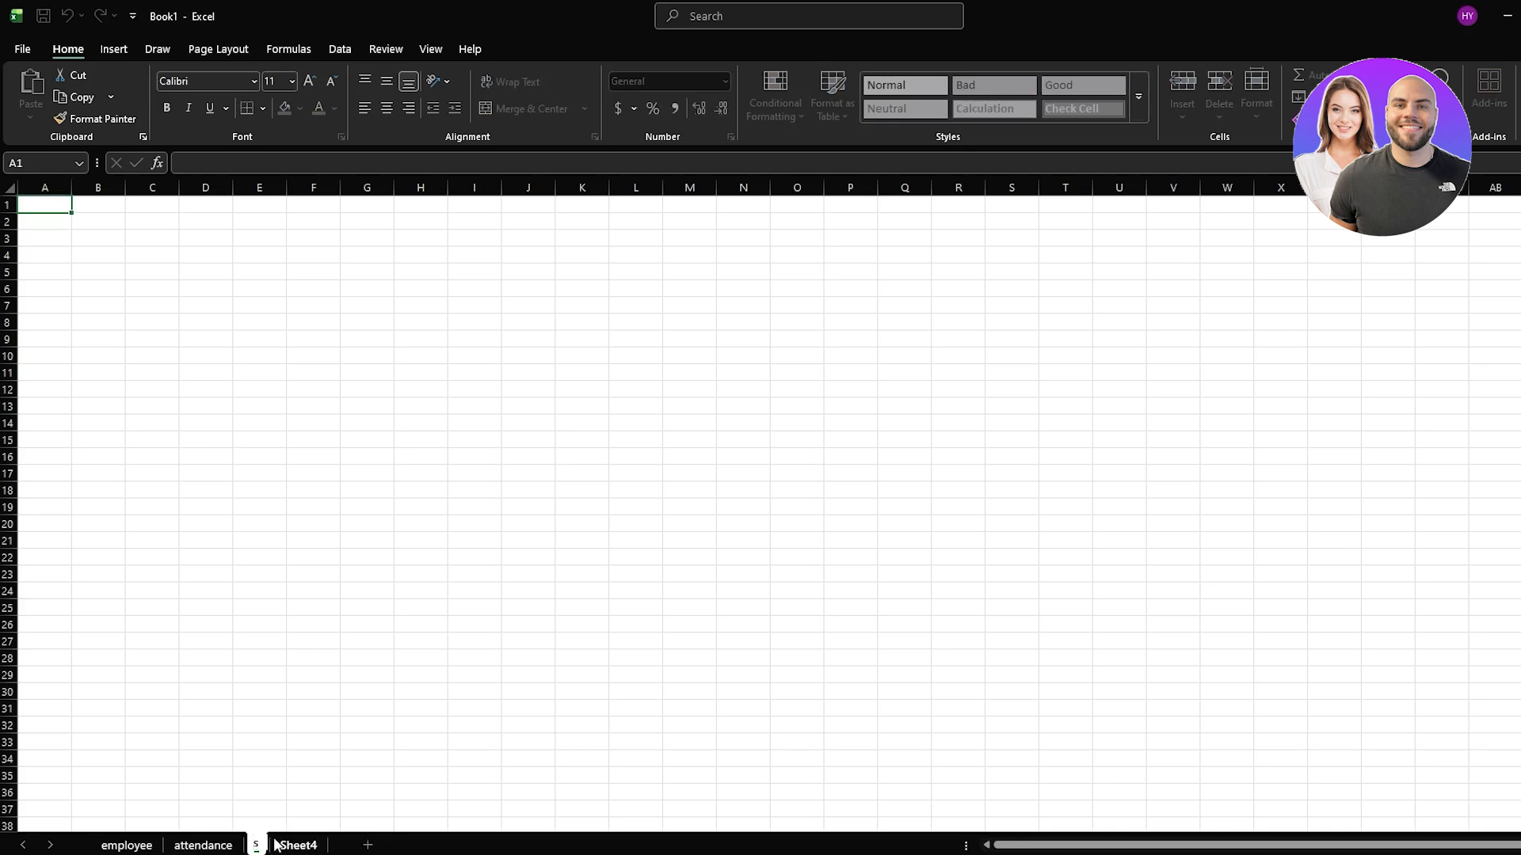
{"action": "type", "text": "alary ca"}
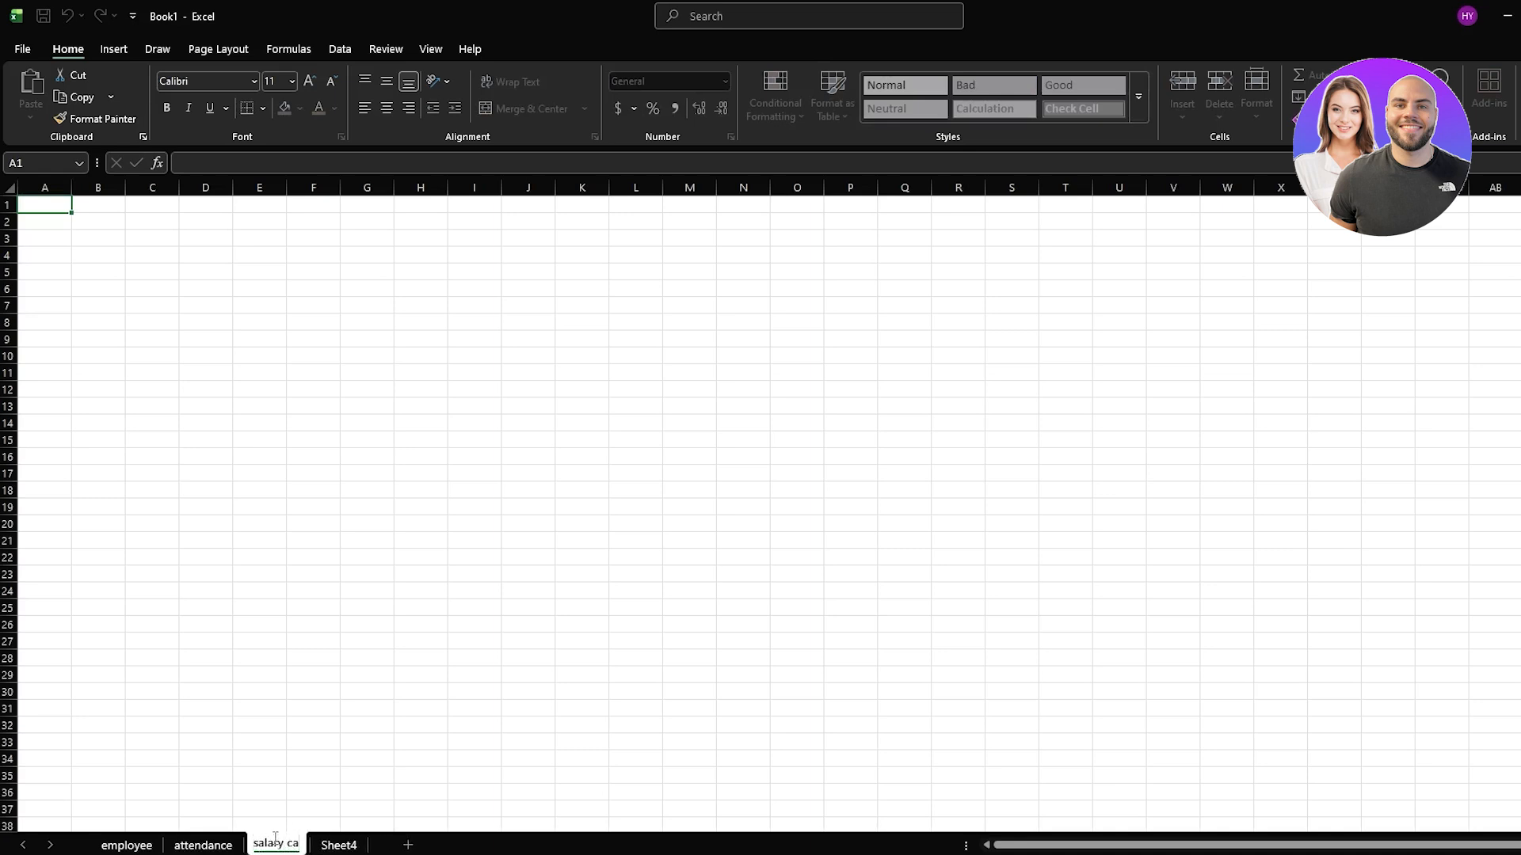
{"action": "type", "text": "lculation"}
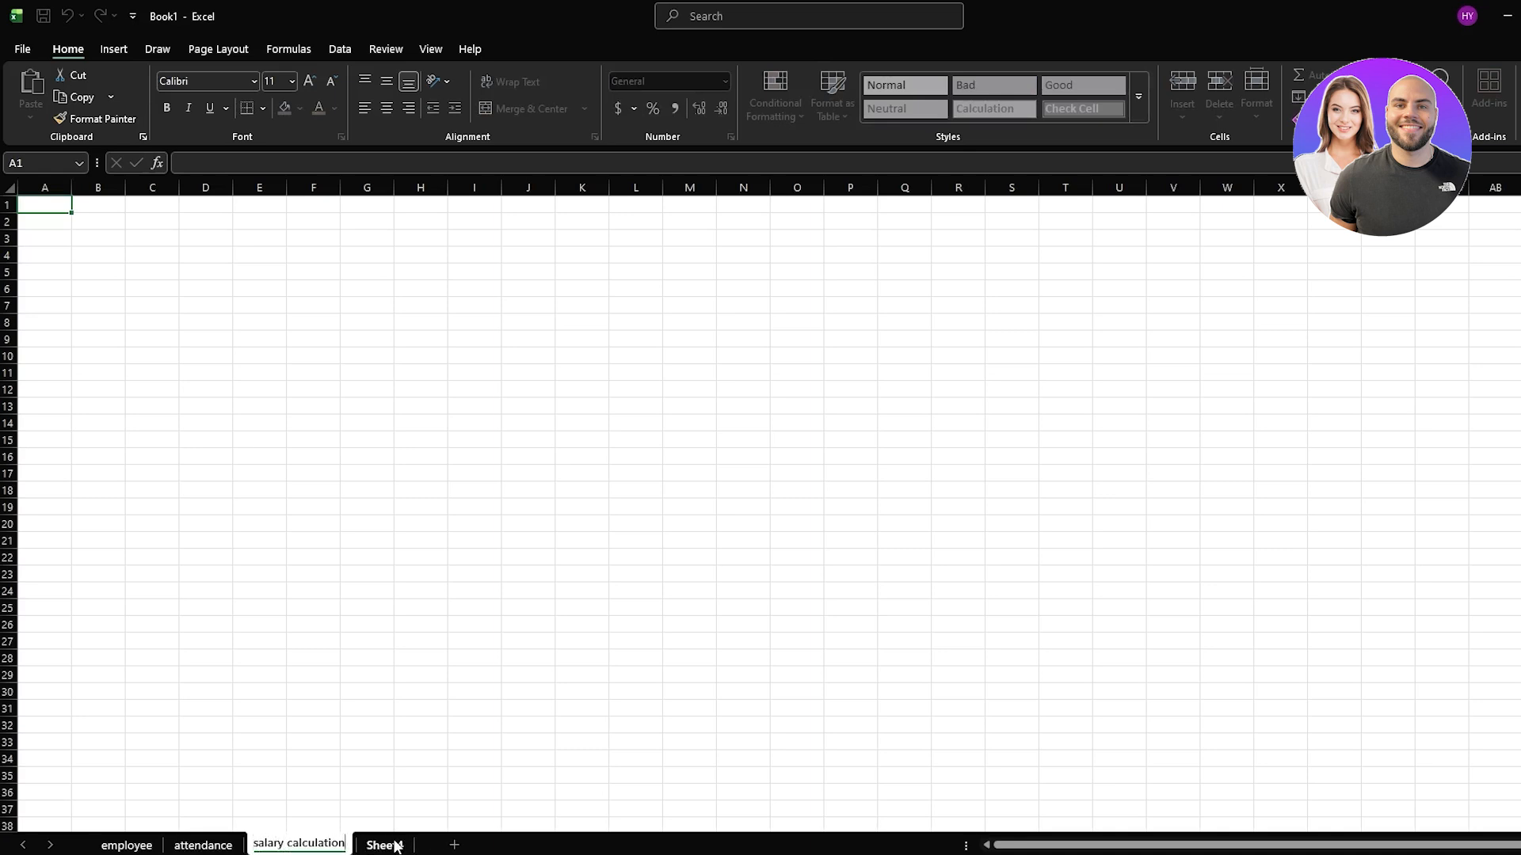
{"action": "left_click", "coordinate": [385, 845]}
{"action": "double_click", "coordinate": [386, 845]}
{"action": "type", "text": "pay"}
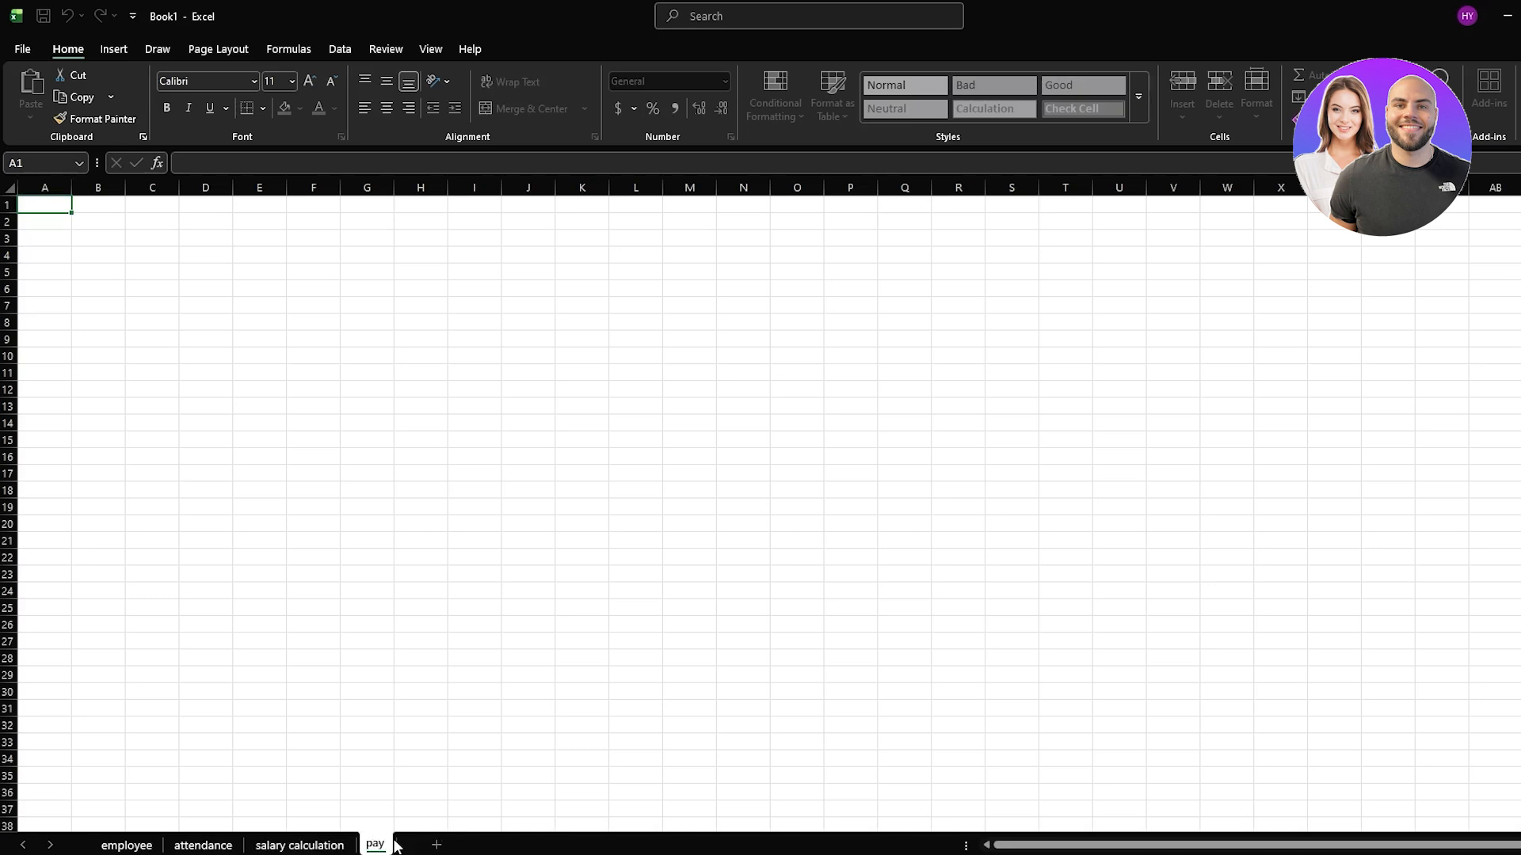
{"action": "type", "text": "slip"}
{"action": "left_click", "coordinate": [311, 795]}
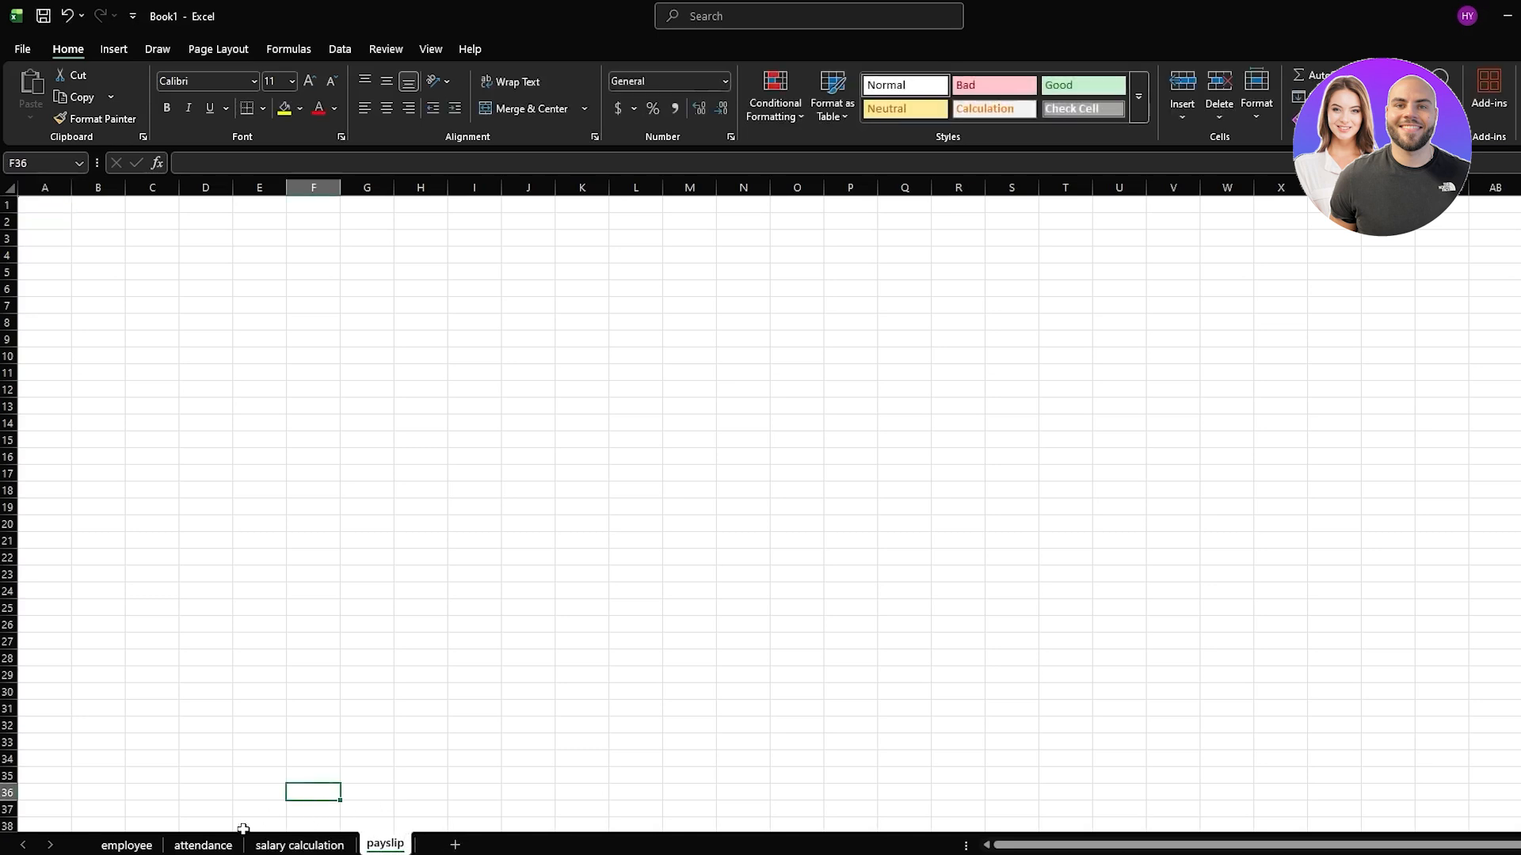
On the employee sheet, enter the headers "ID", "Name" and "Dept" in cells A1 to C1
{"action": "left_click", "coordinate": [140, 845]}
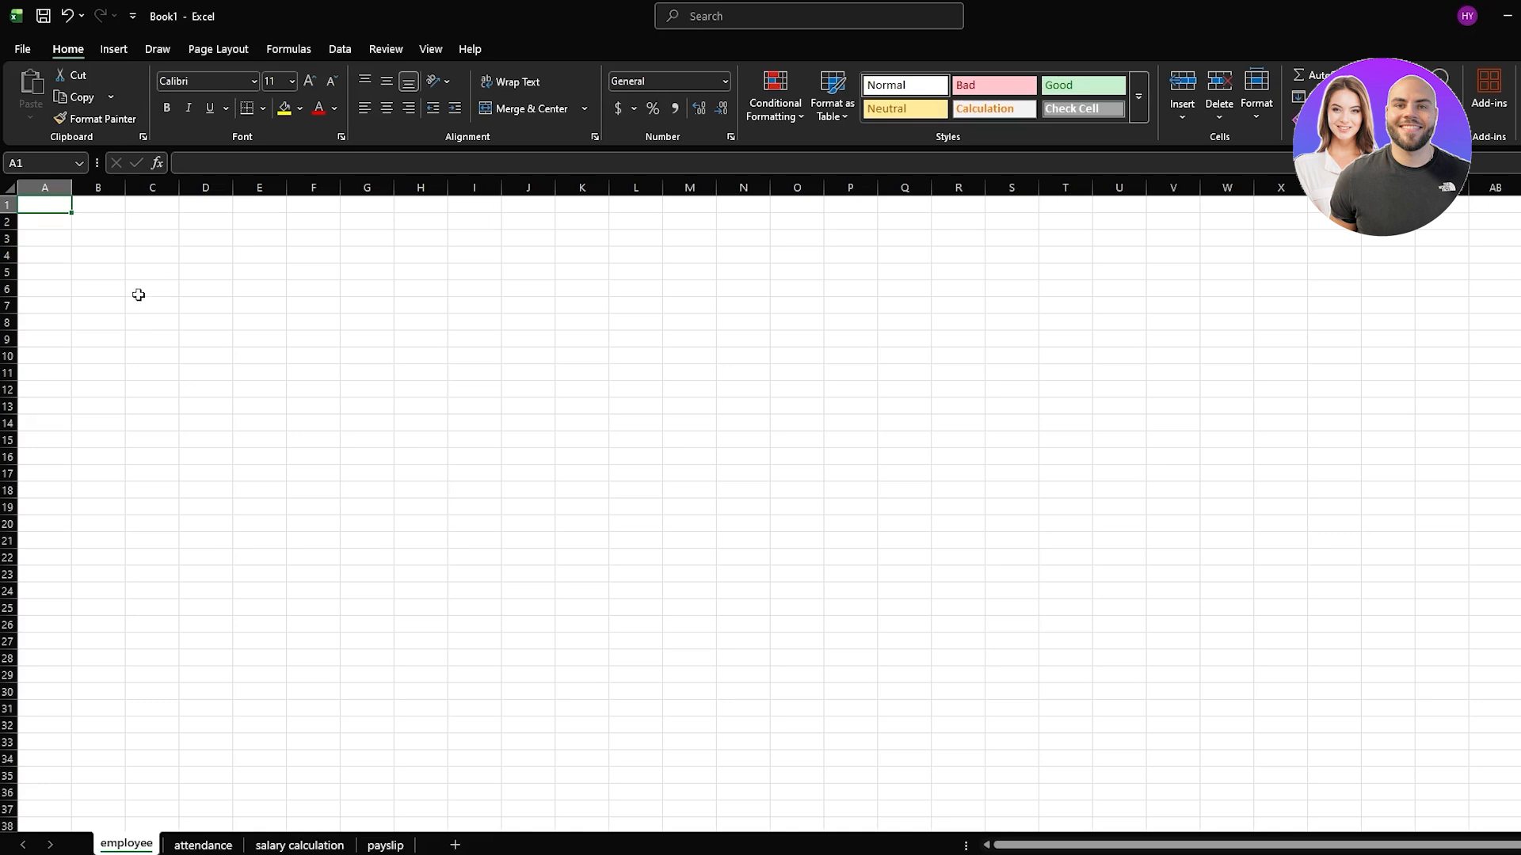
{"action": "type", "text": "ID"}
{"action": "left_click", "coordinate": [99, 206]}
{"action": "type", "text": "N"}
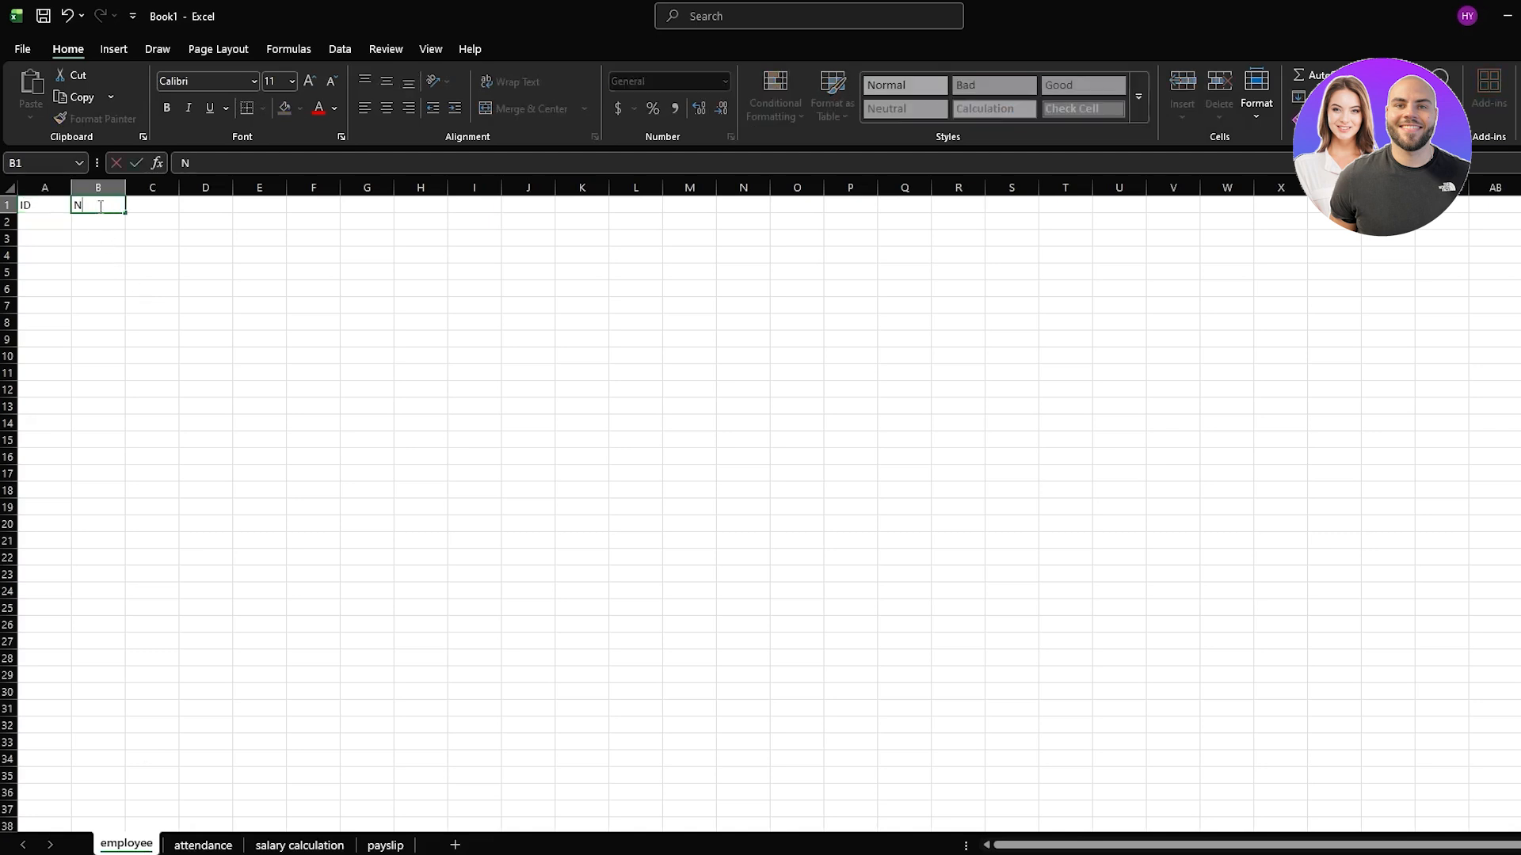
{"action": "type", "text": "ame"}
{"action": "left_click", "coordinate": [143, 206]}
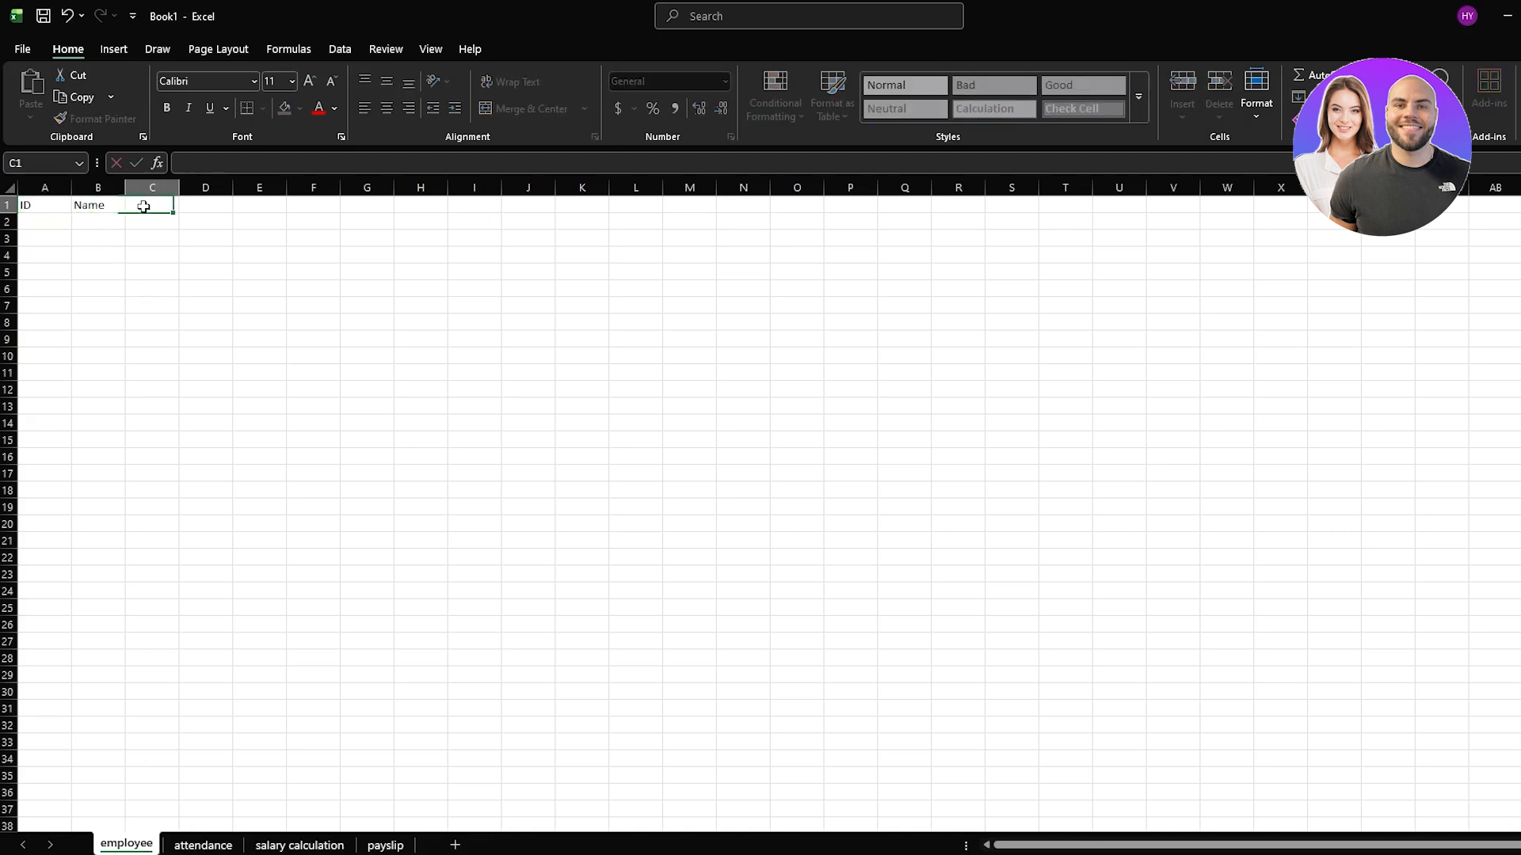
{"action": "type", "text": "Dep"}
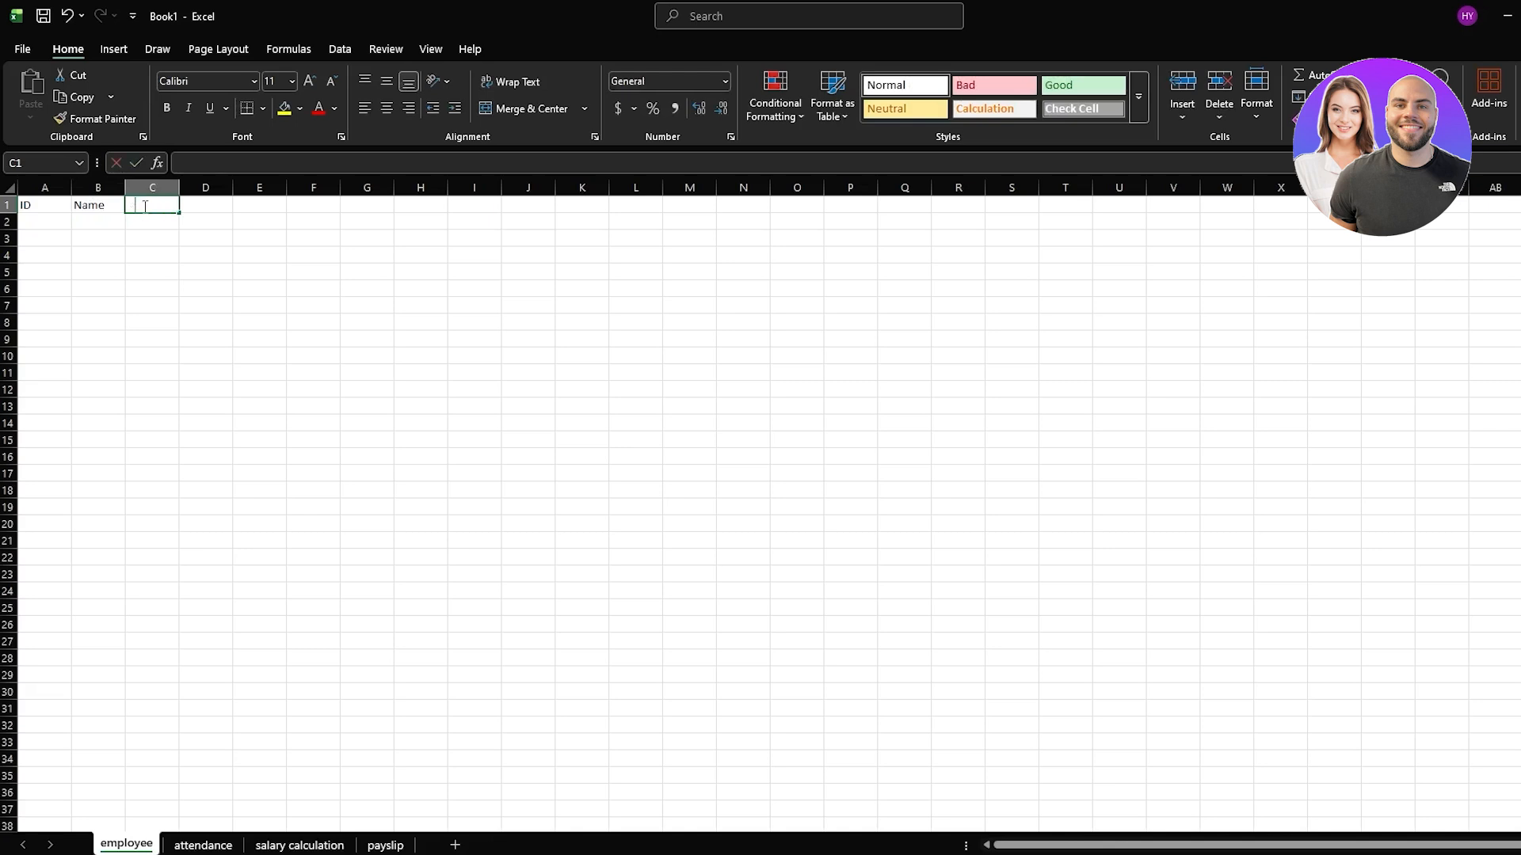
{"action": "type", "text": "t"}
Enter the headers "Dsignation" in D1 and "Base Salary" in E1 of the employee sheet
{"action": "left_click", "coordinate": [205, 206]}
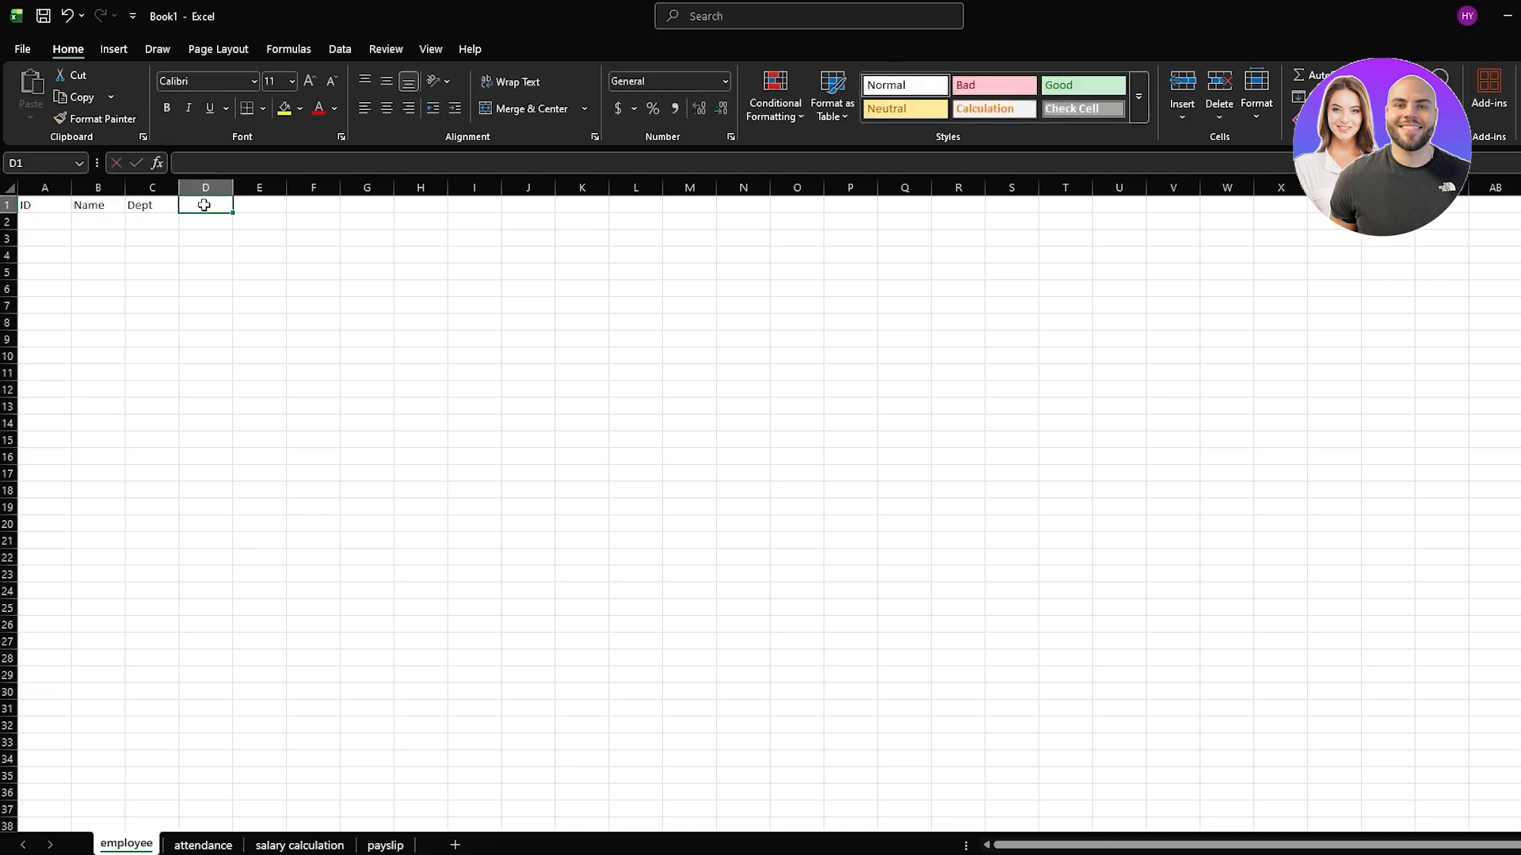
{"action": "type", "text": "Dsignation"}
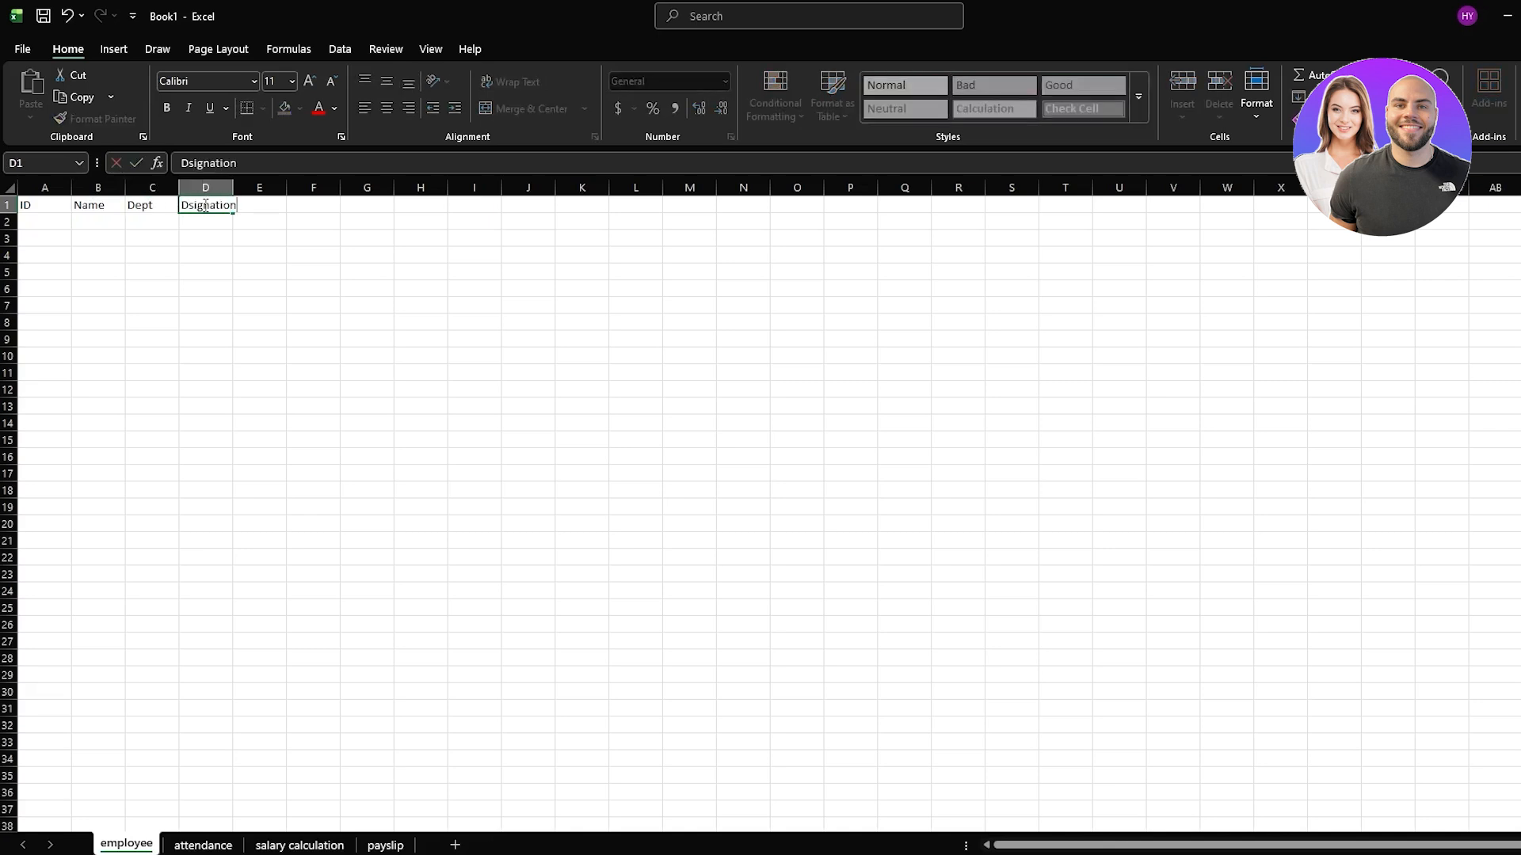
{"action": "left_click", "coordinate": [262, 236]}
{"action": "left_click", "coordinate": [262, 206]}
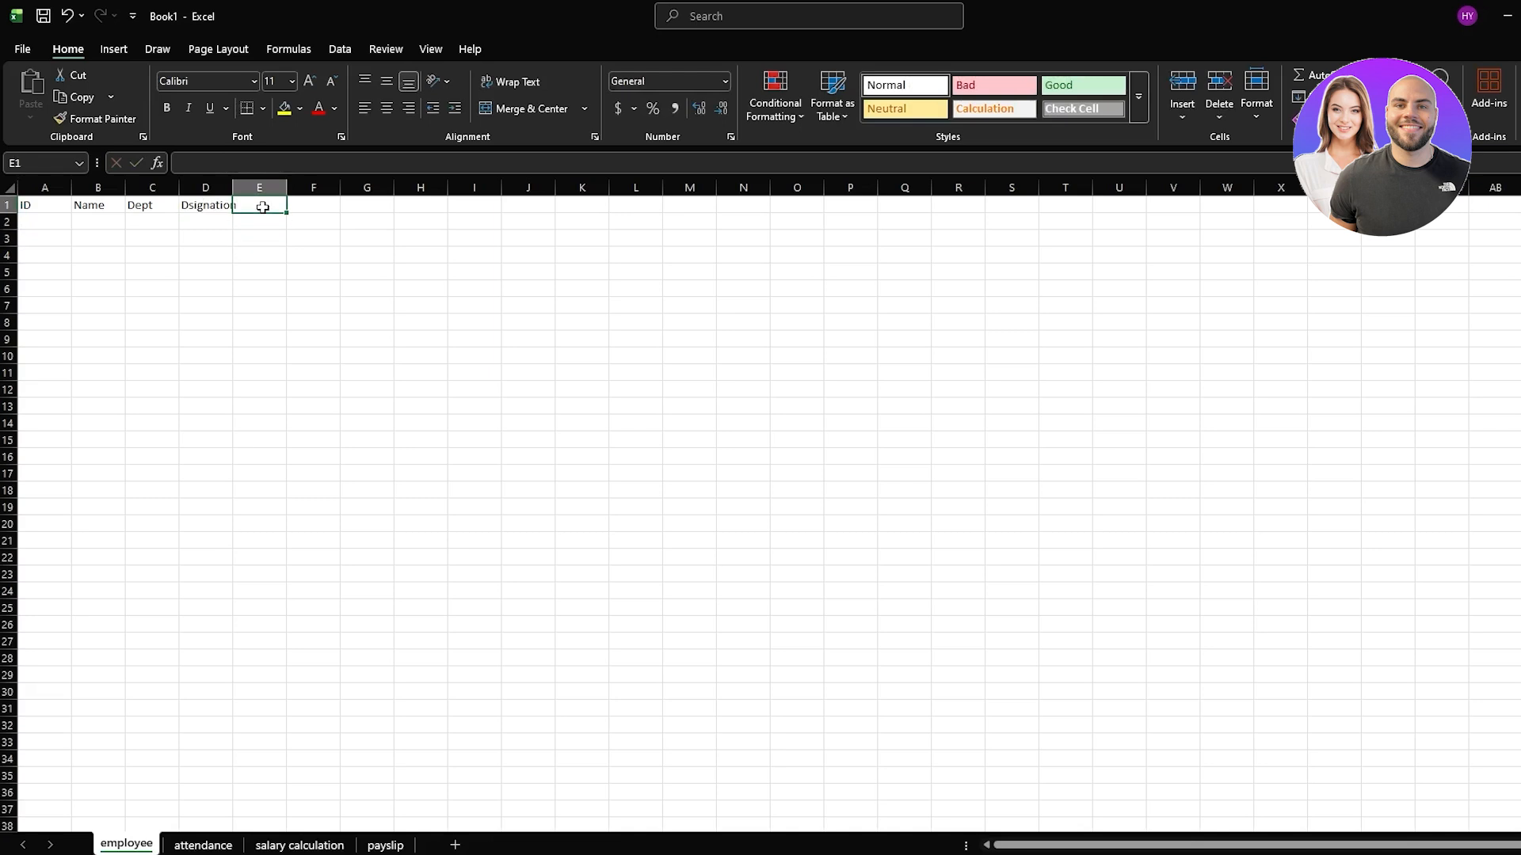
{"action": "type", "text": "Ba"}
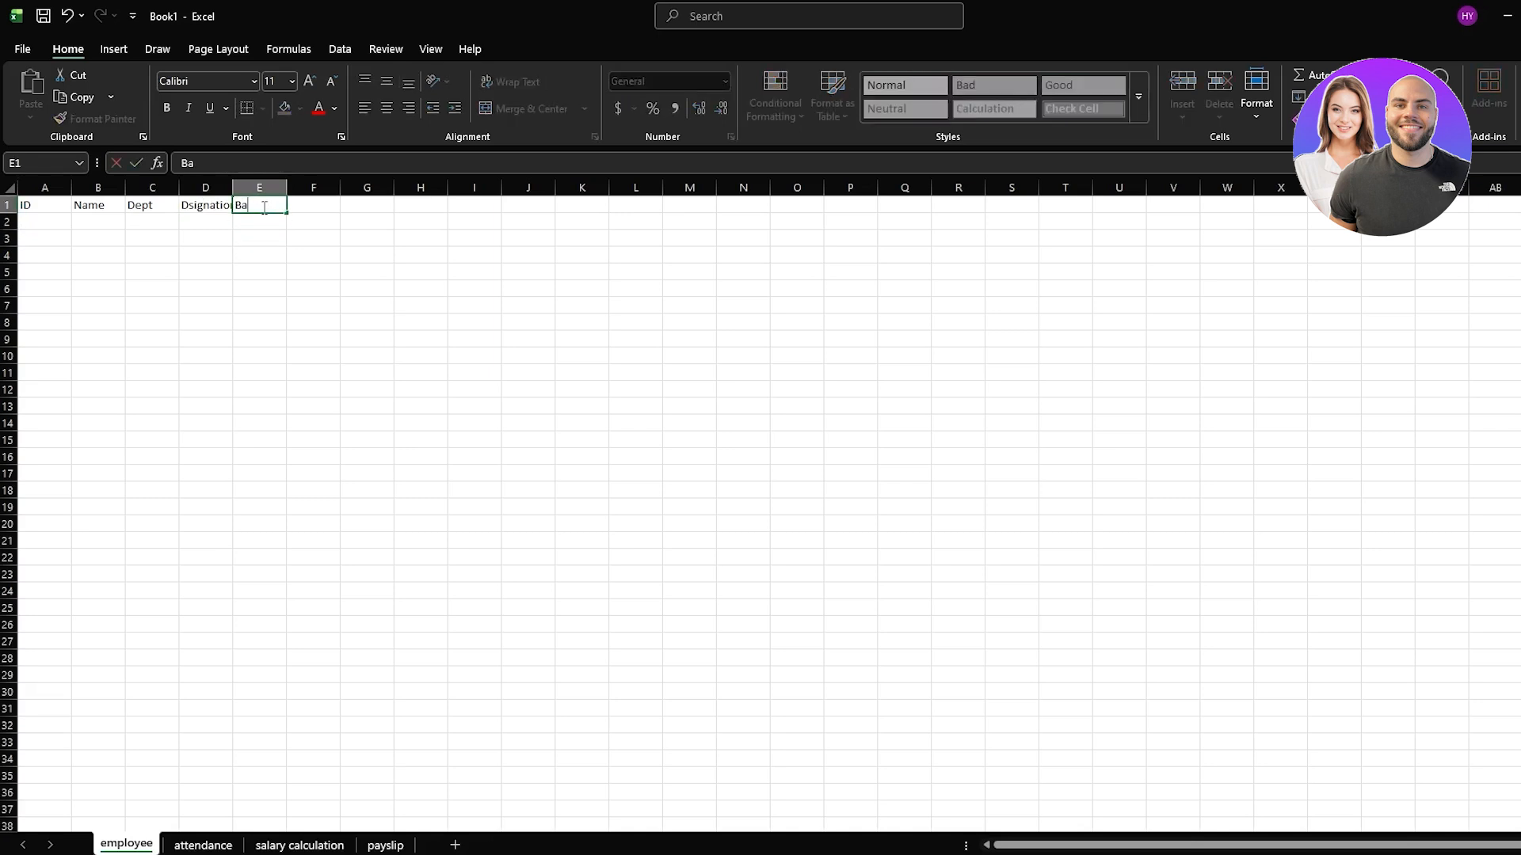
{"action": "type", "text": "se Salary"}
Enter the headers "Date" in F1 and "Status" in G1 of the employee sheet
{"action": "left_click", "coordinate": [348, 210]}
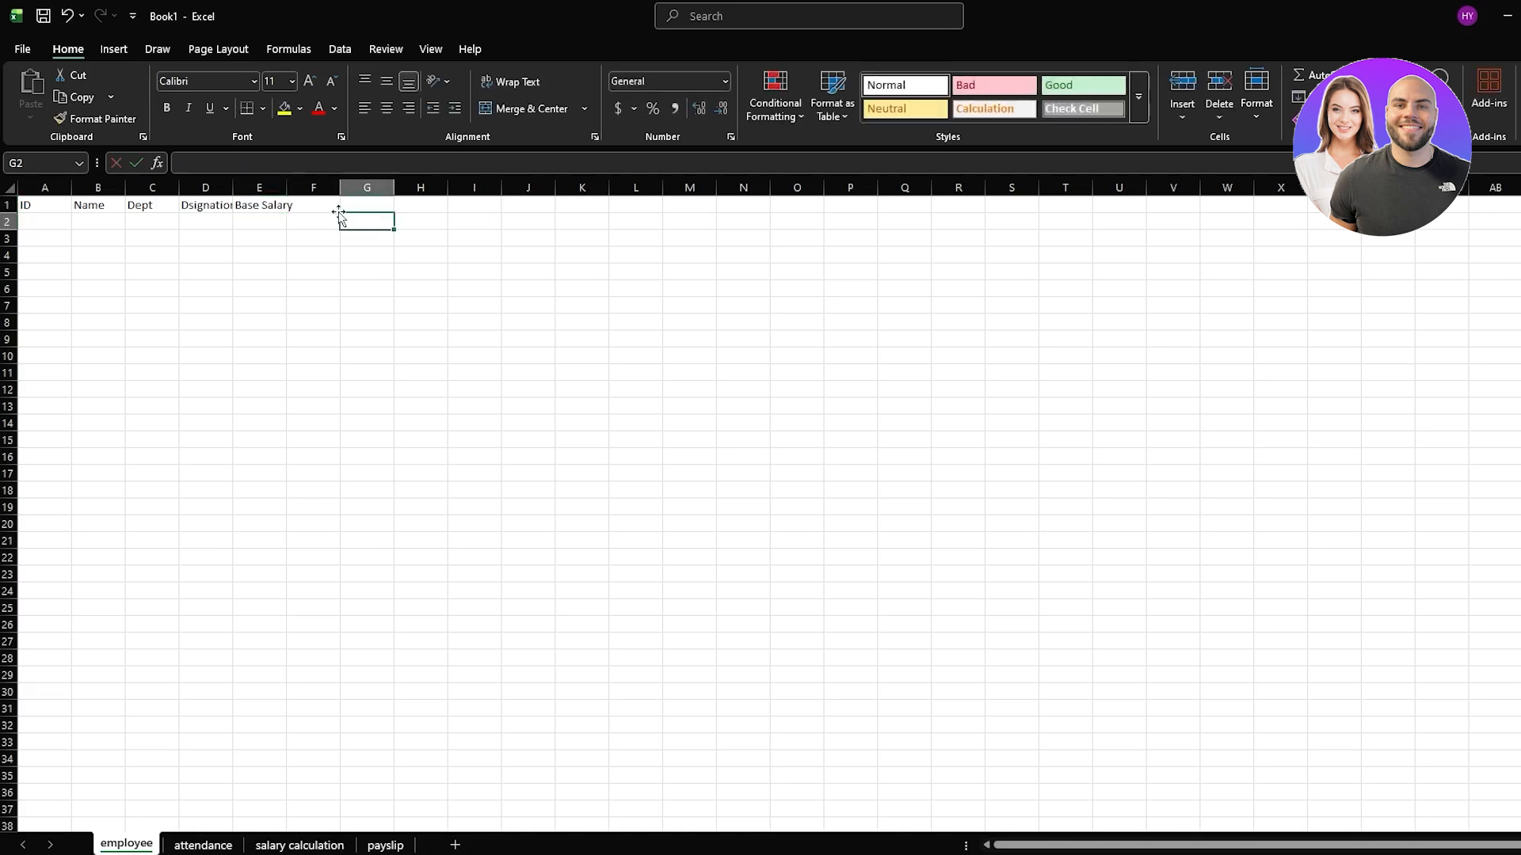
{"action": "left_click", "coordinate": [330, 207]}
{"action": "type", "text": "Date"}
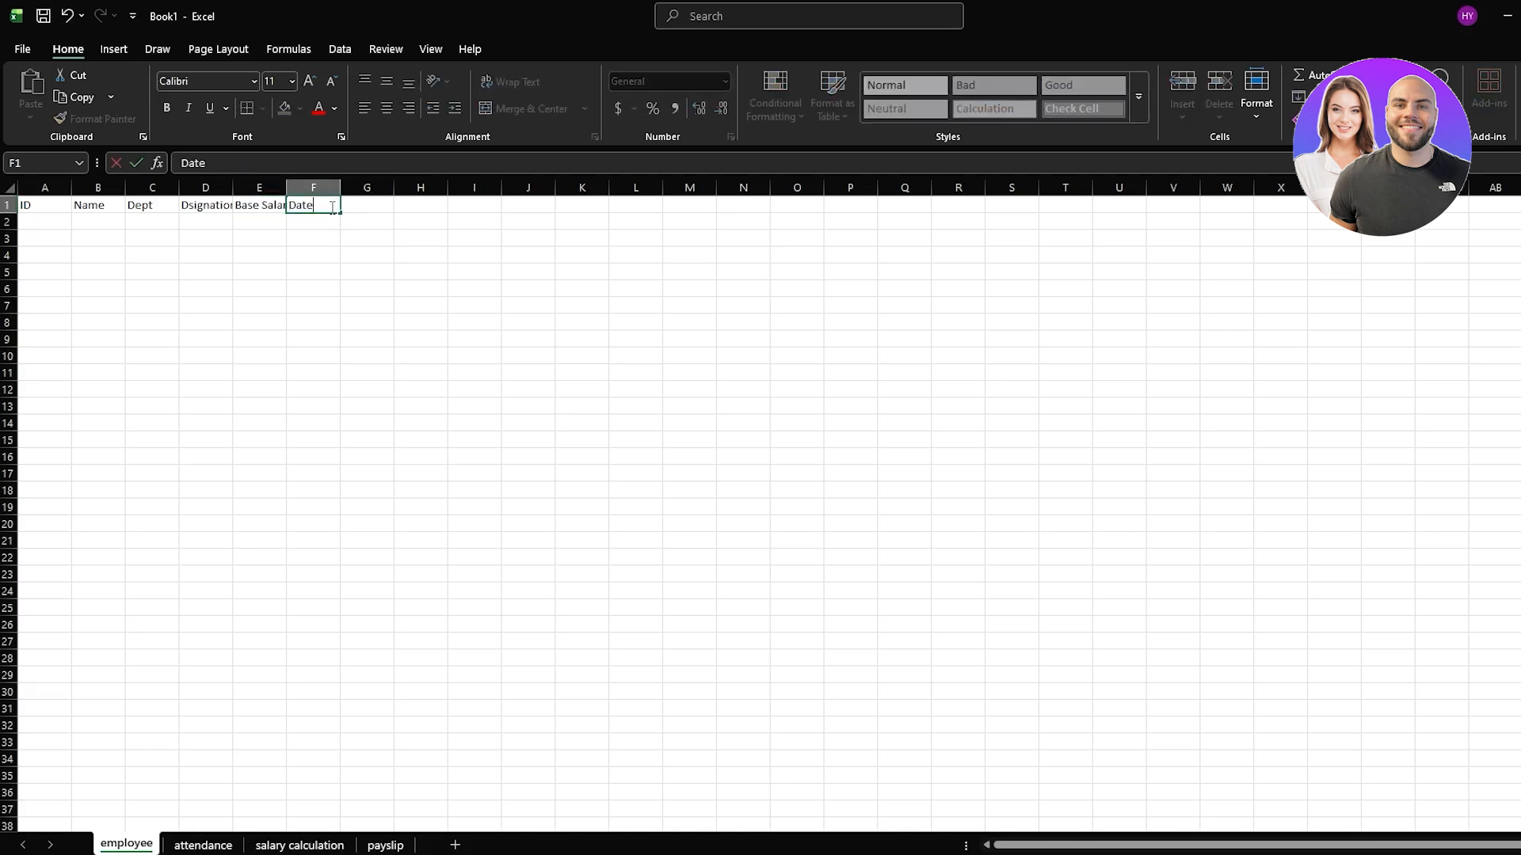
{"action": "left_click", "coordinate": [353, 237]}
{"action": "left_click", "coordinate": [375, 204]}
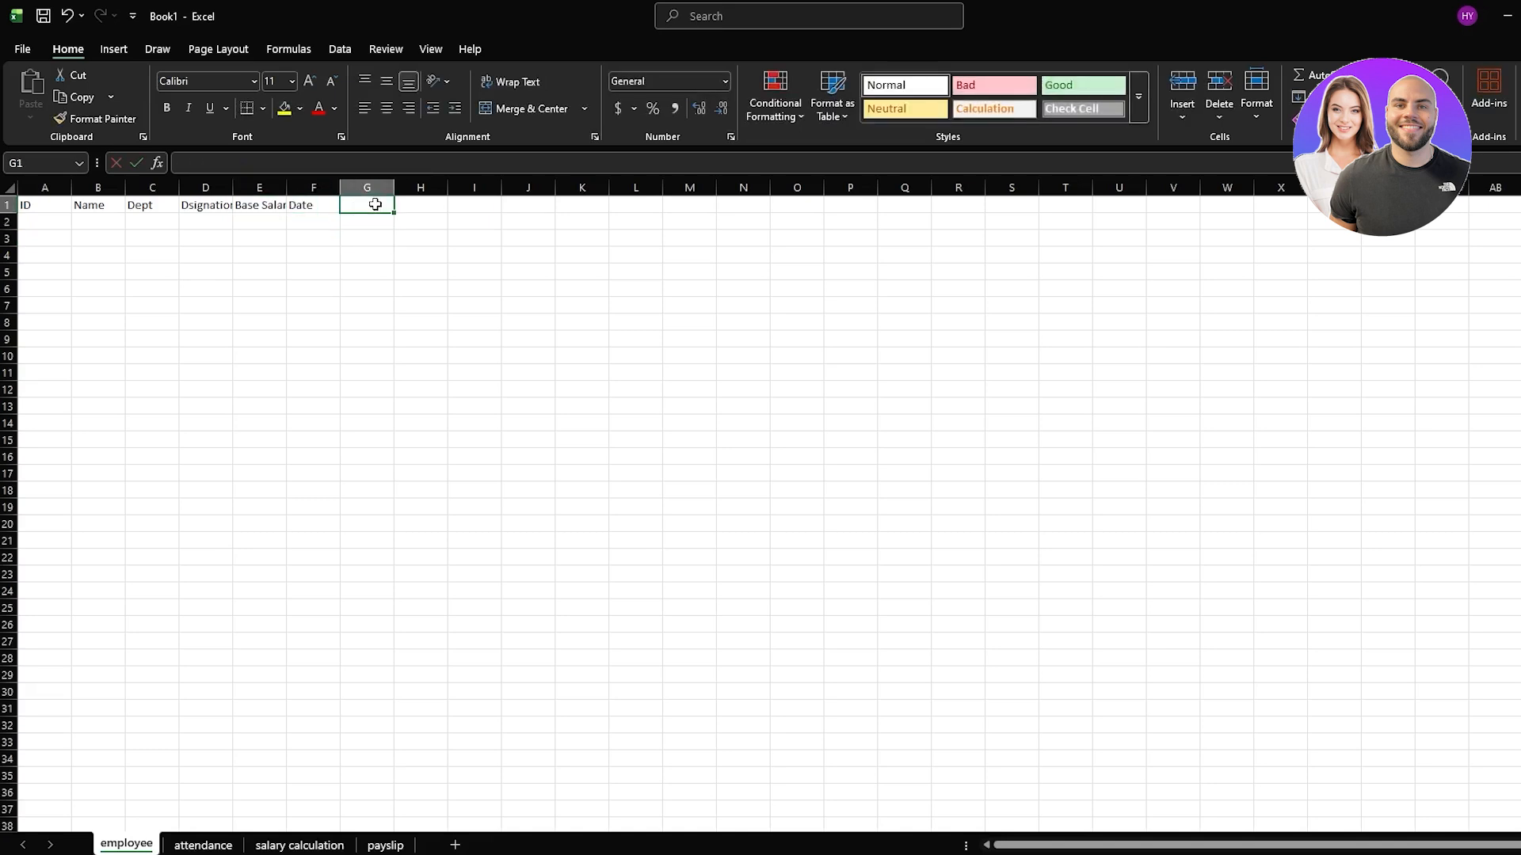
{"action": "type", "text": "Status"}
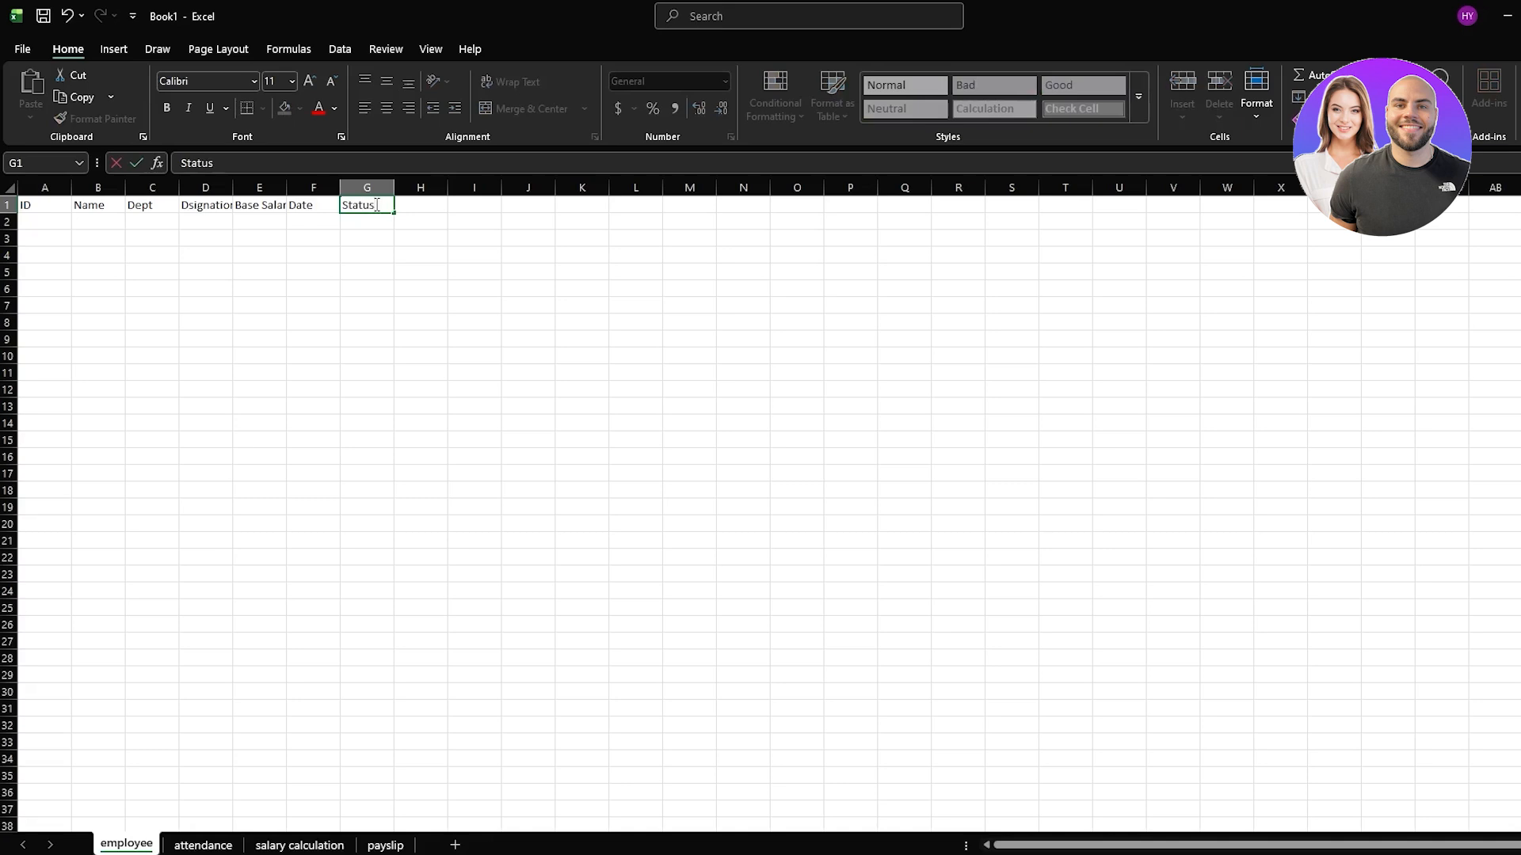
Enter sequential employee IDs for three employees in cells A2 to A4
{"action": "left_click", "coordinate": [35, 225]}
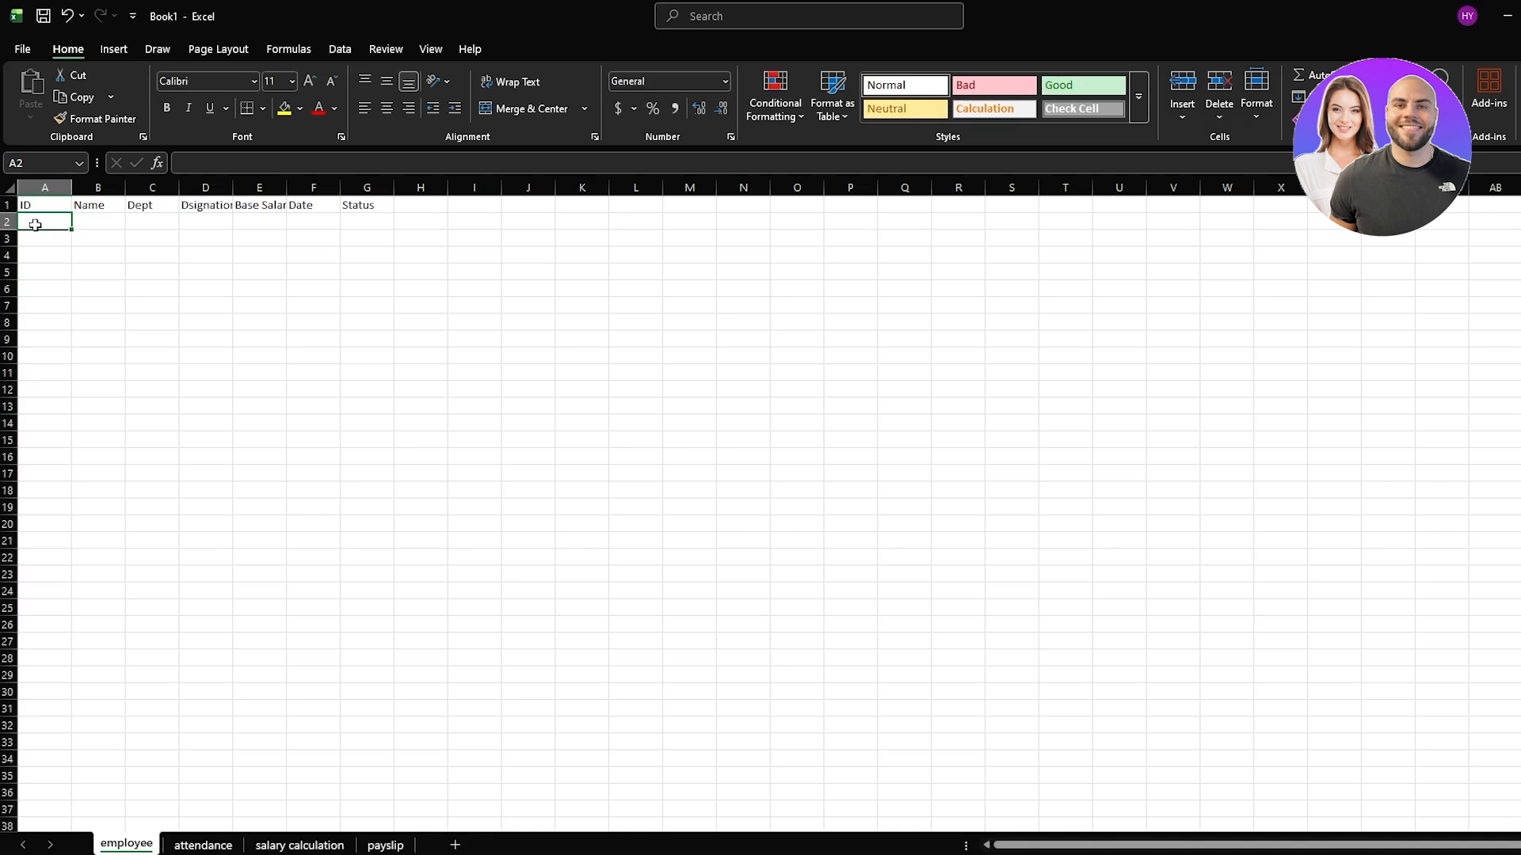
{"action": "type", "text": "EMP001"}
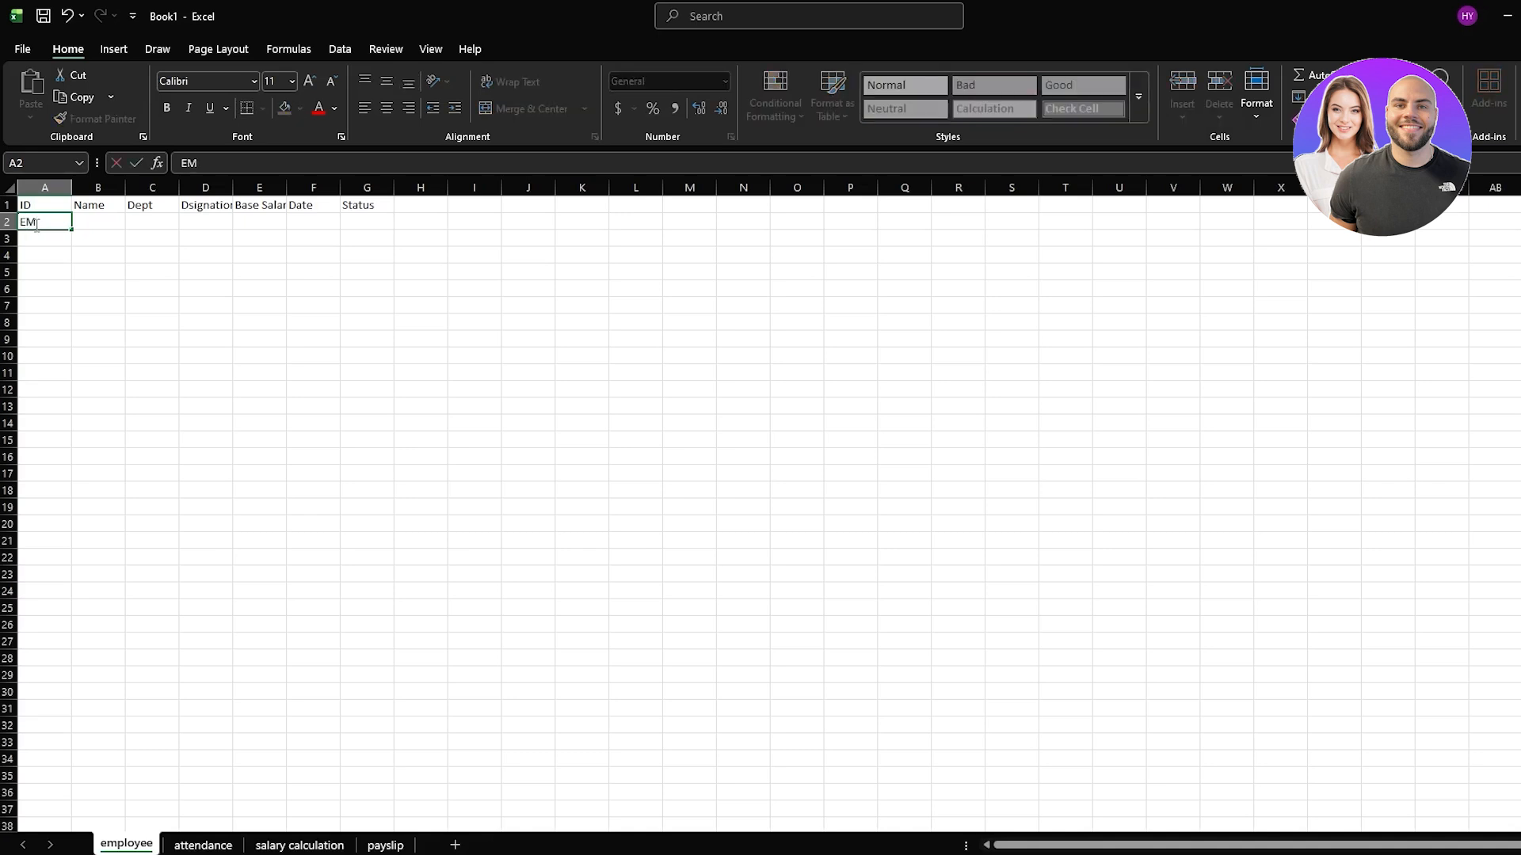
{"action": "key", "text": "Return"}
{"action": "type", "text": "EM002]"}
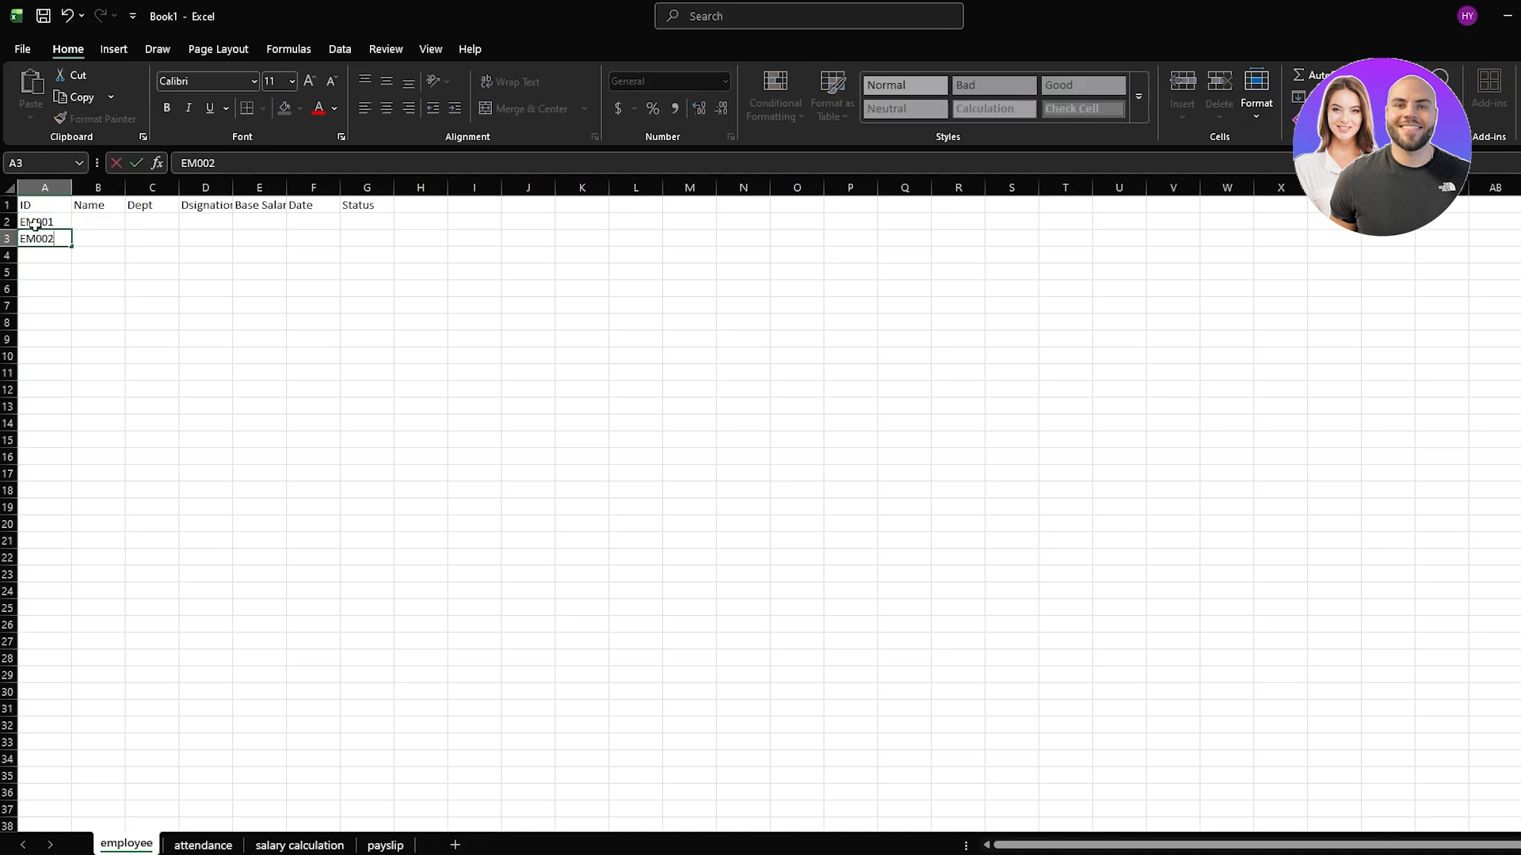
{"action": "key", "text": "Return"}
{"action": "type", "text": "EM003"}
{"action": "key", "text": "Return"}
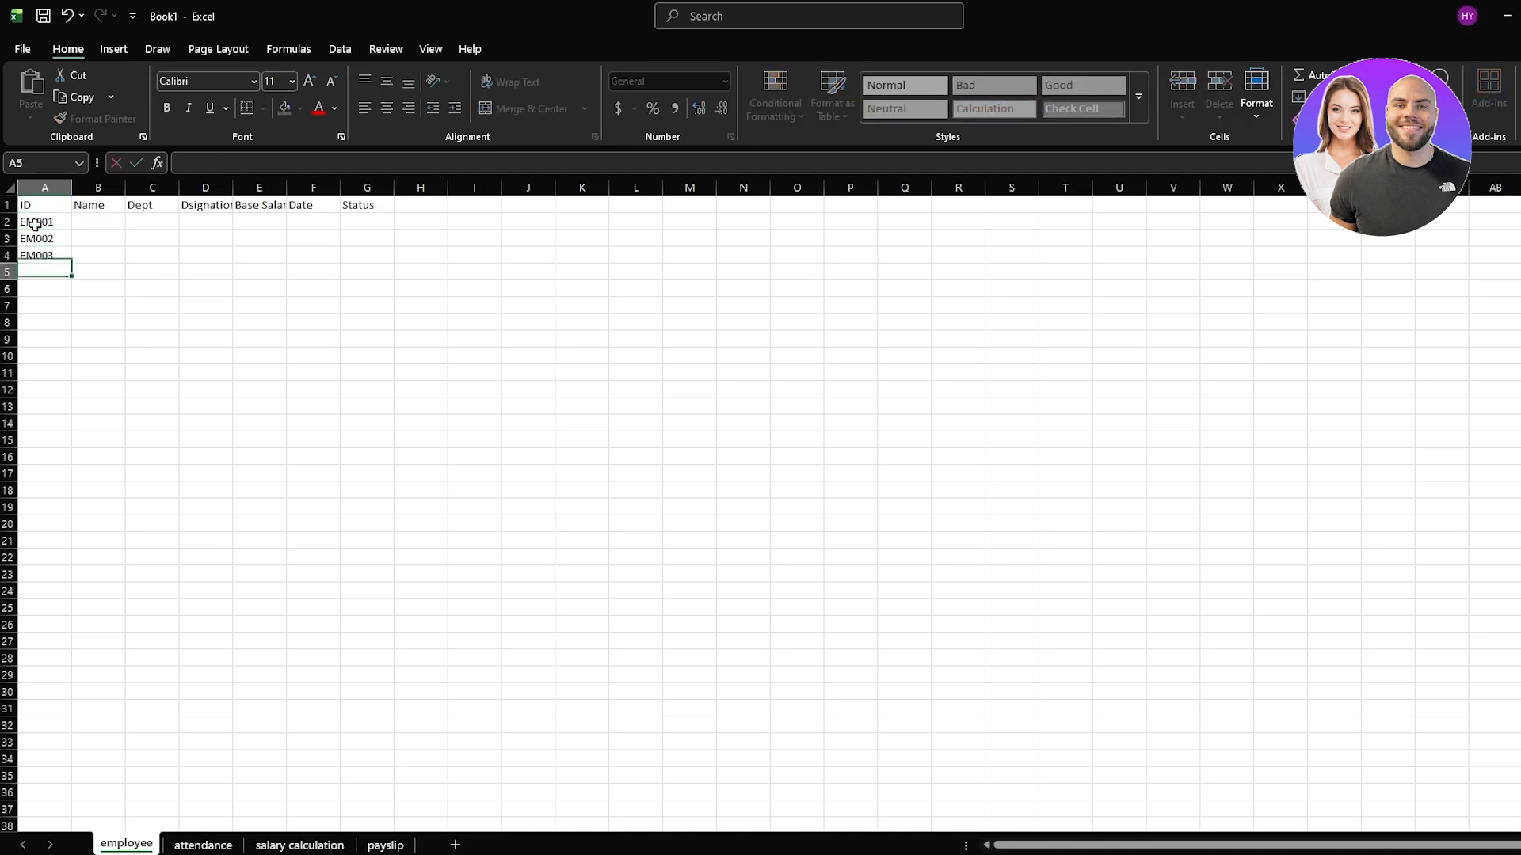
Enter the three employees' first names in cells B2 to B4 of the Name column
{"action": "left_click", "coordinate": [95, 225]}
{"action": "type", "text": "JOHN"}
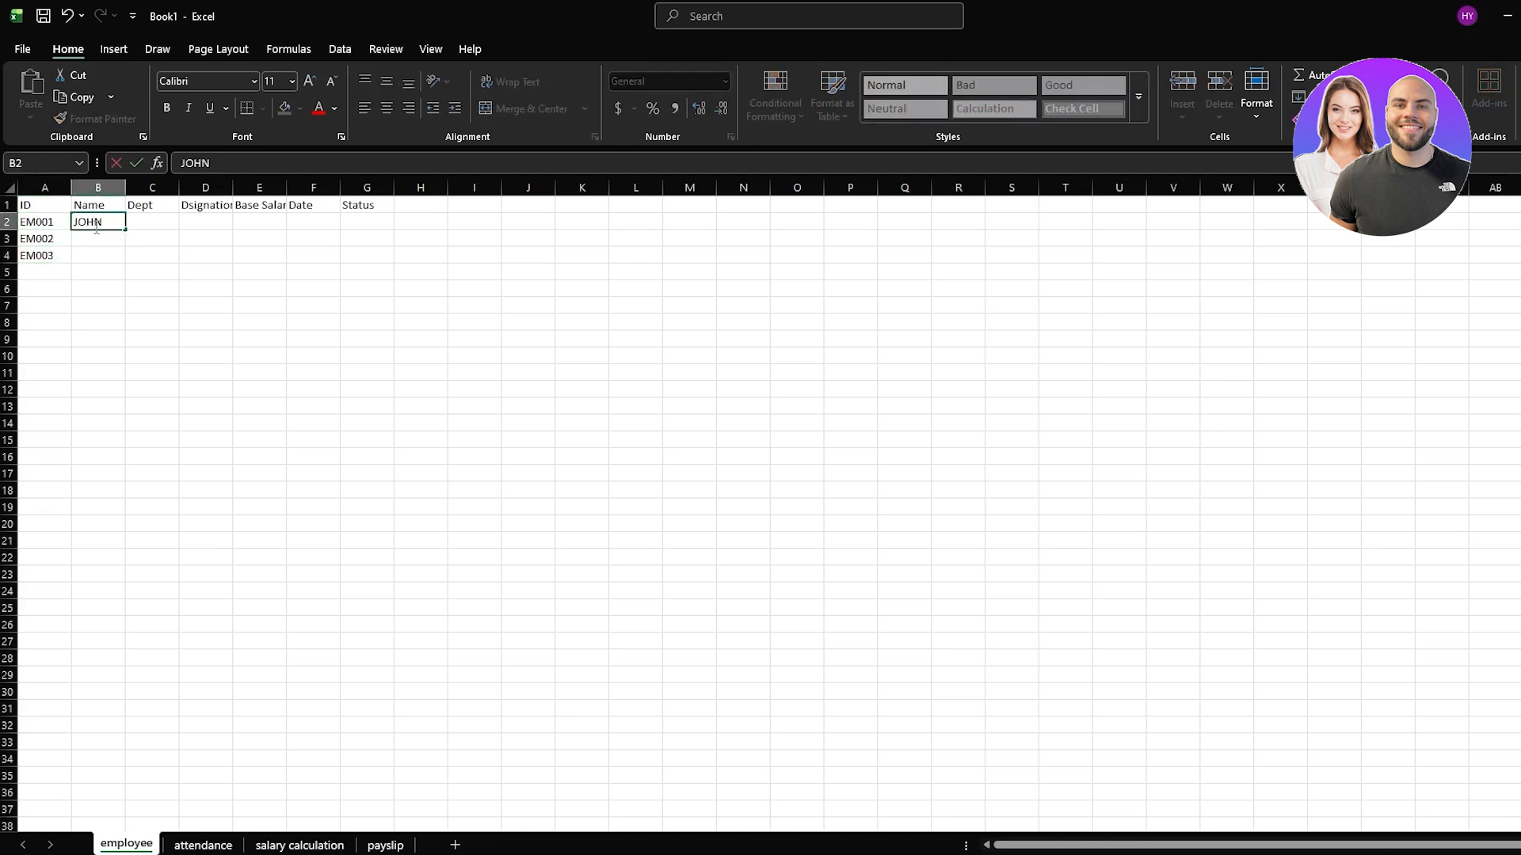
{"action": "key", "text": "Return"}
{"action": "type", "text": "ADAM"}
{"action": "key", "text": "Return"}
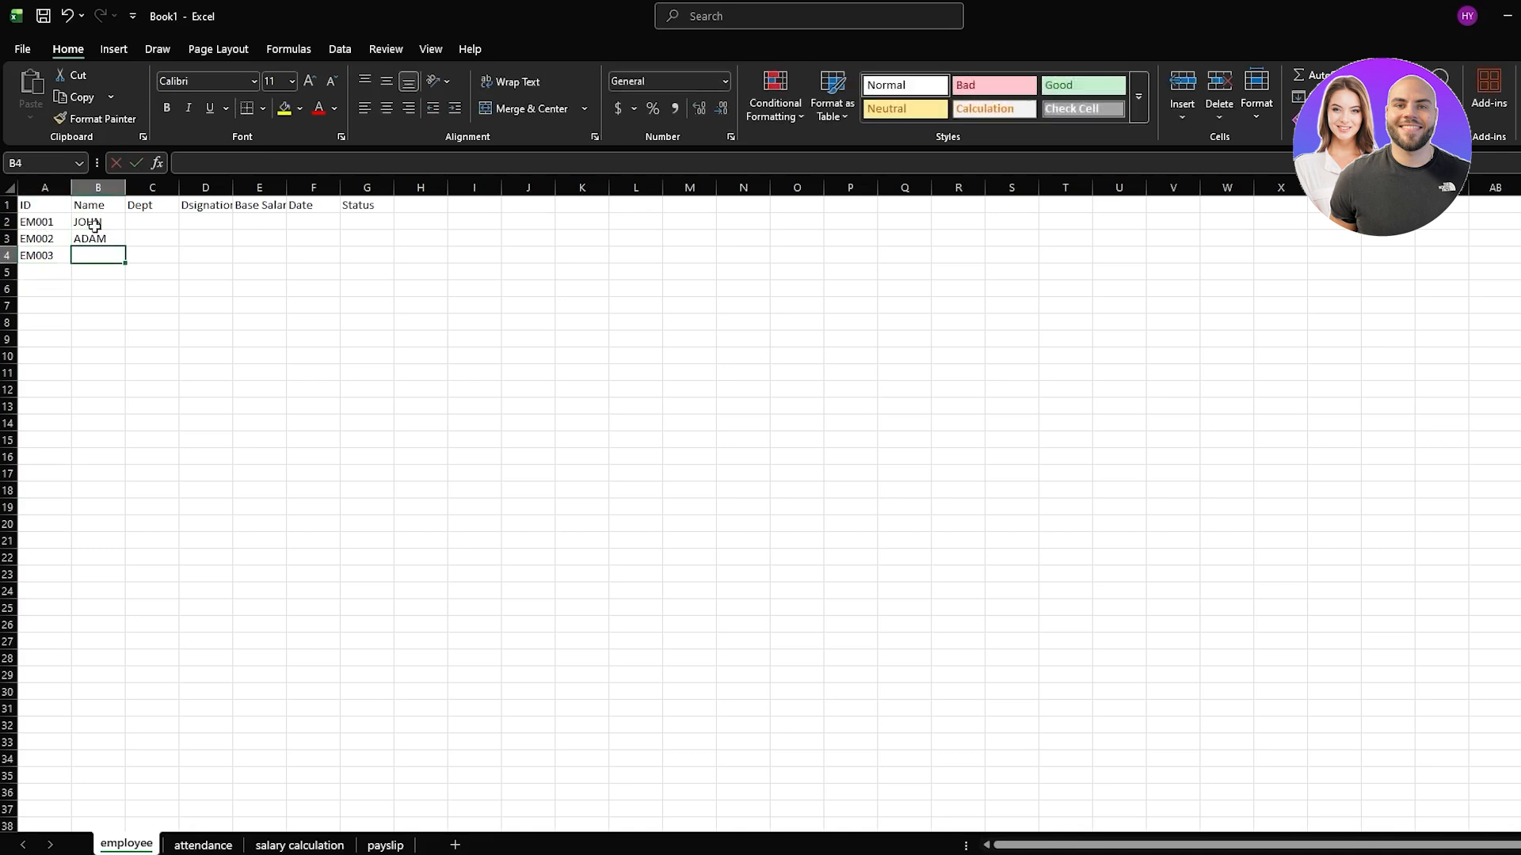
{"action": "type", "text": "JASON"}
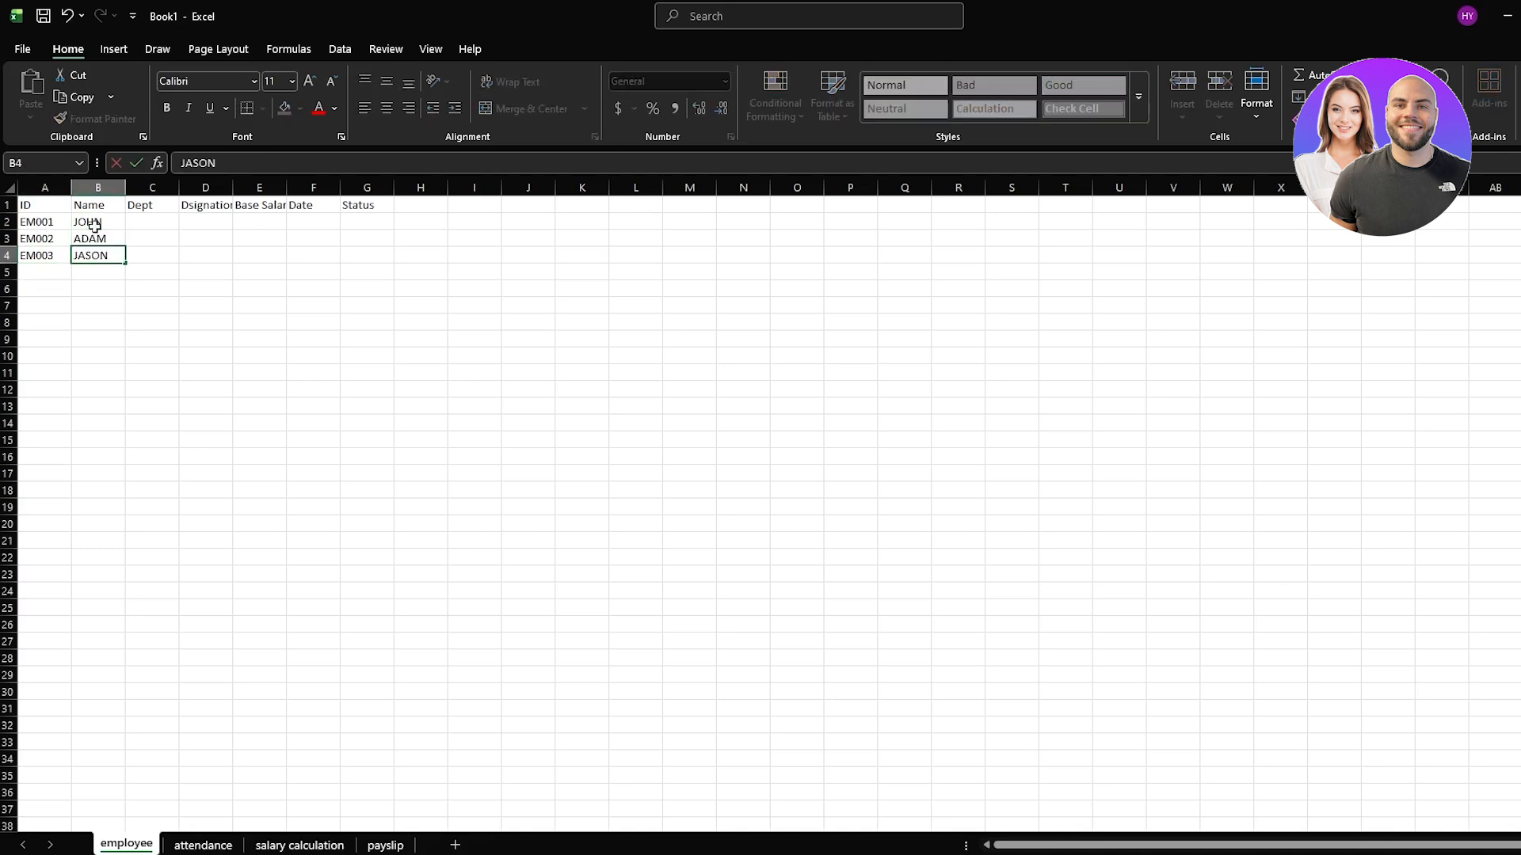
{"action": "key", "text": "Return"}
Enter the departments SALES, HR and IT in cells C2 to C4
{"action": "left_click", "coordinate": [146, 219]}
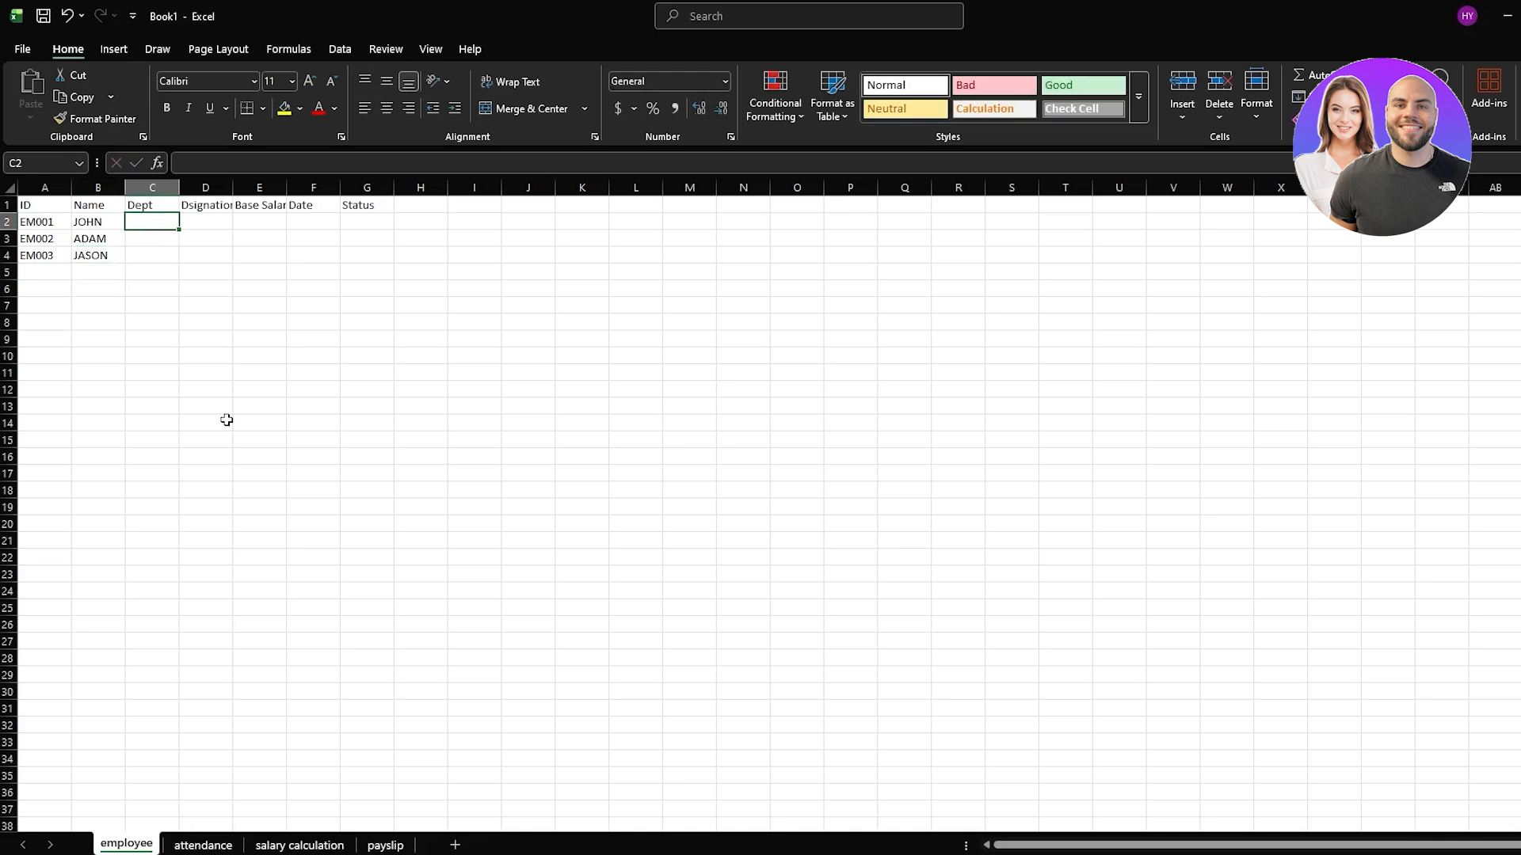
{"action": "type", "text": "SALES"}
{"action": "key", "text": "Return"}
{"action": "type", "text": "HR"}
{"action": "key", "text": "Return"}
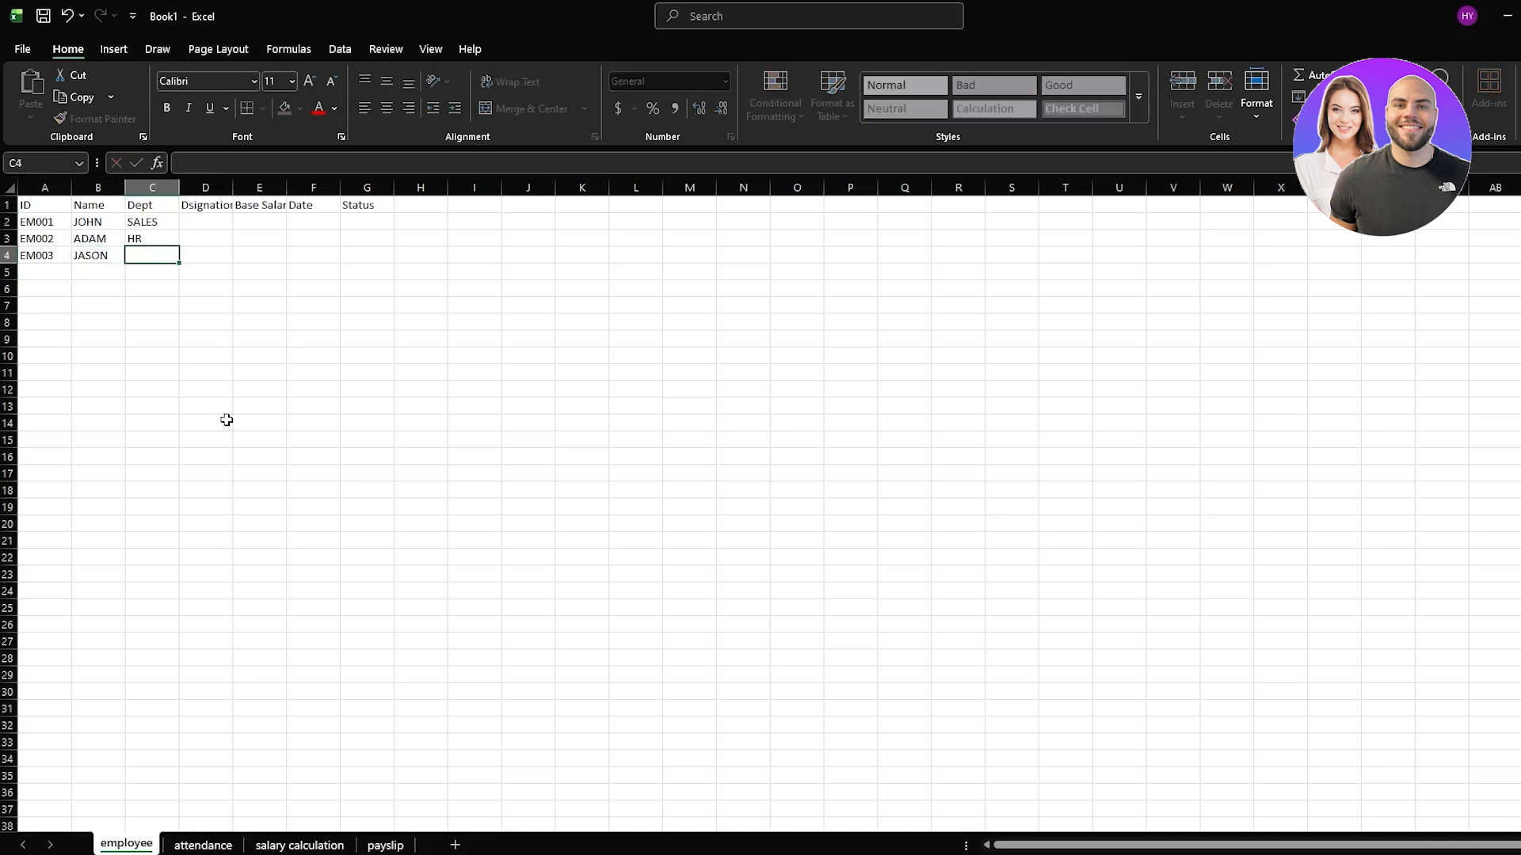
{"action": "type", "text": "IT"}
{"action": "key", "text": "Return"}
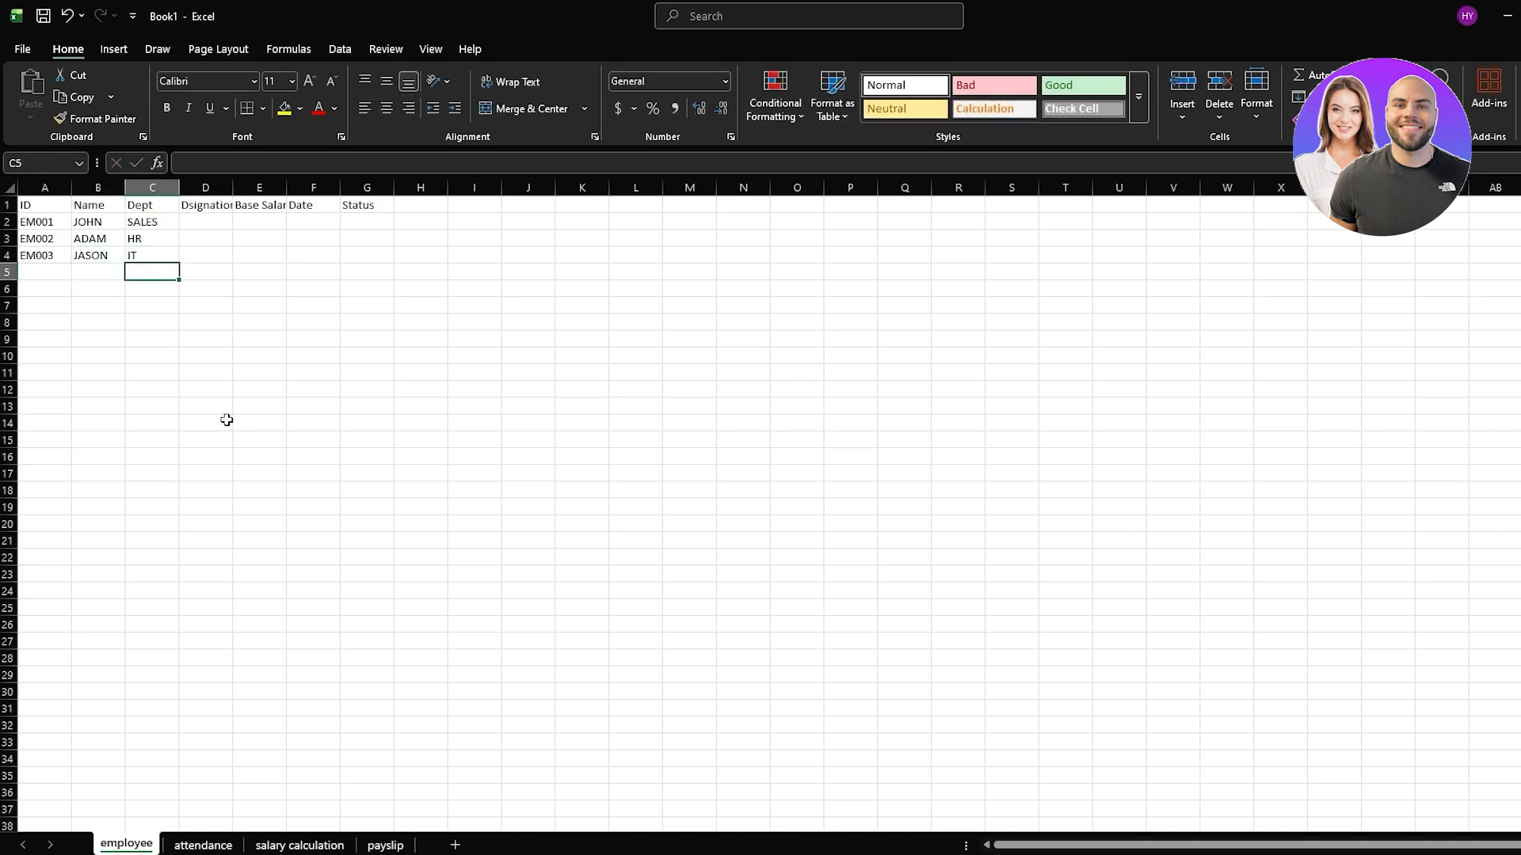
Enter the designations EXECUTIVE, MANAGER and TEAM LEAD in cells D2 to D4
{"action": "left_click", "coordinate": [211, 222]}
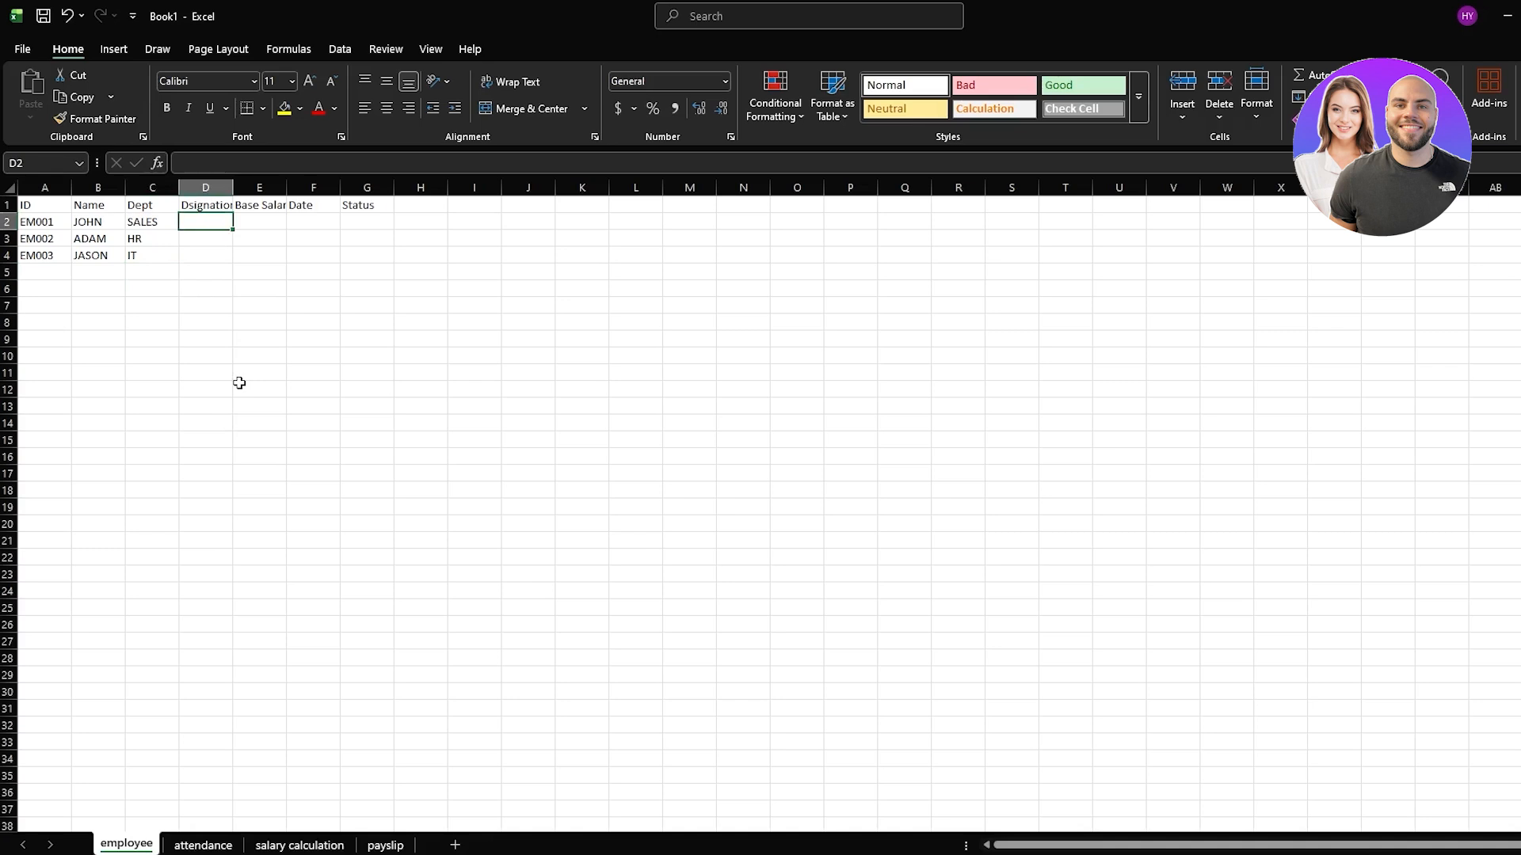
{"action": "type", "text": "EXEC"}
{"action": "type", "text": "UTIVE"}
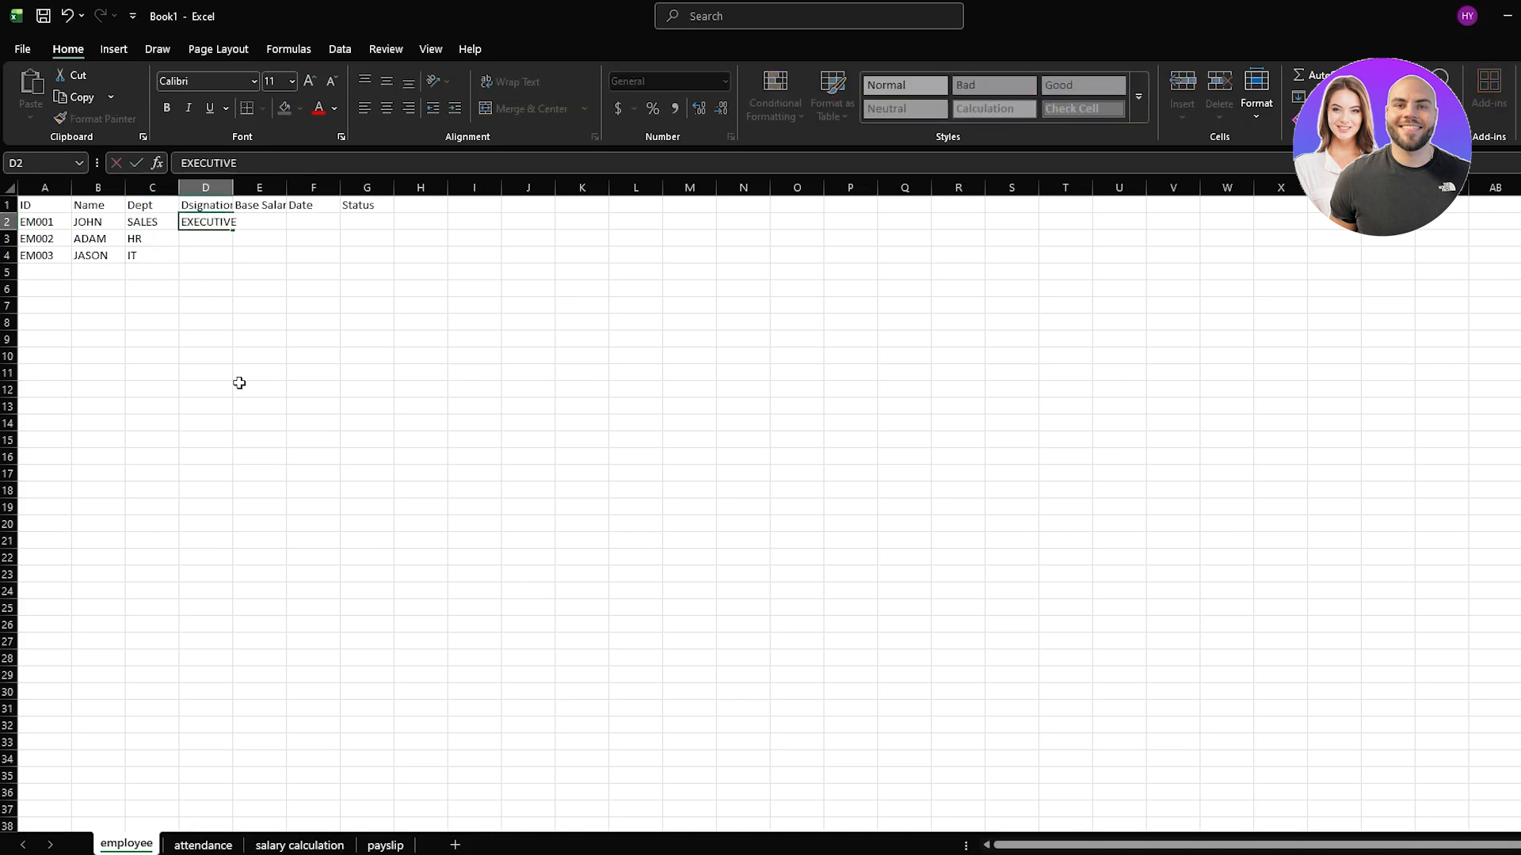
{"action": "key", "text": "Return"}
{"action": "type", "text": "MANAGER"}
{"action": "key", "text": "Return"}
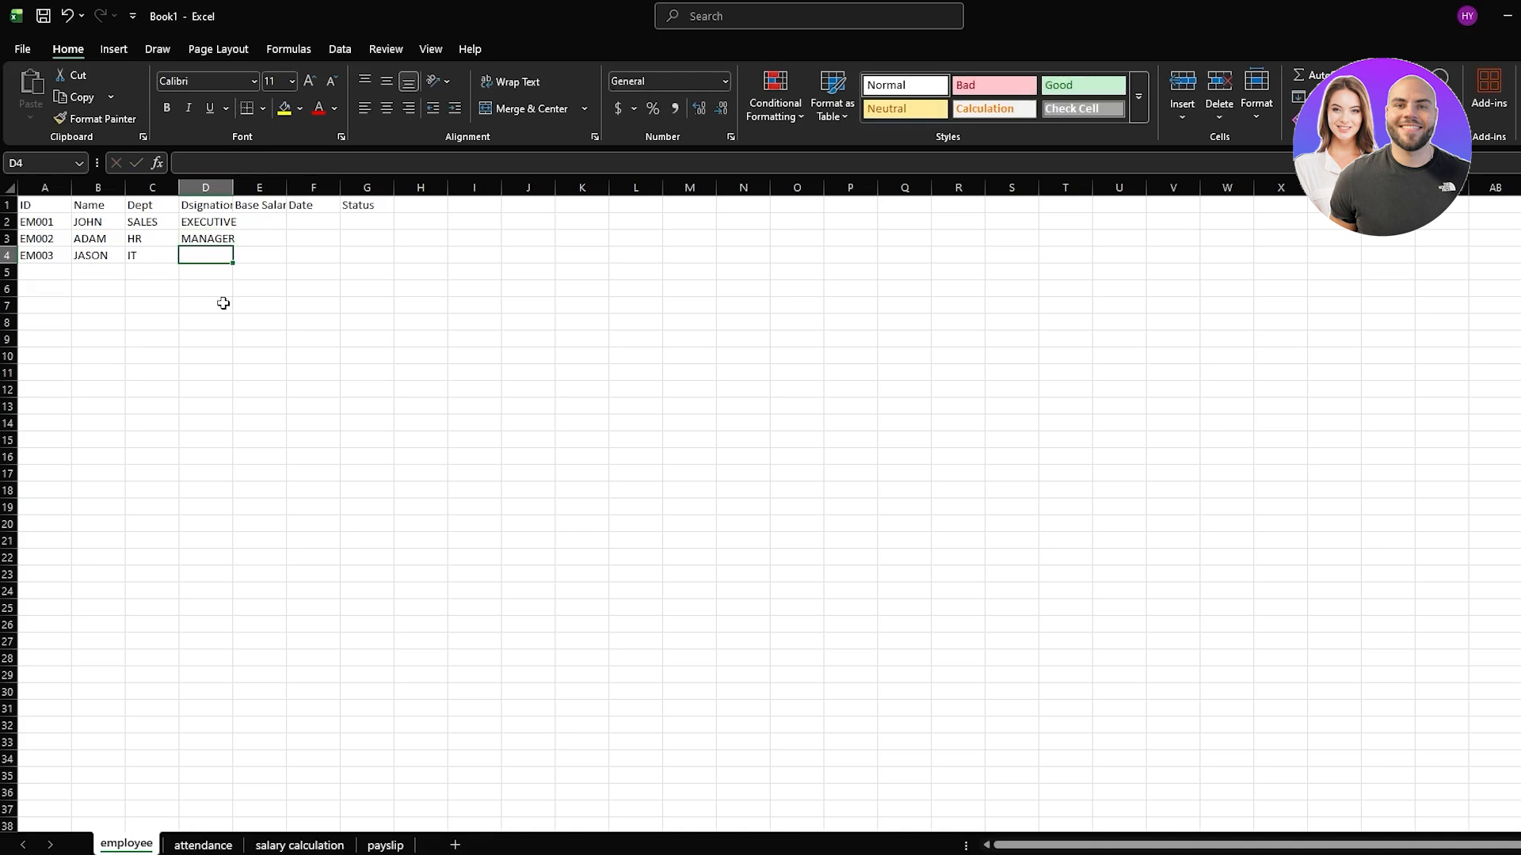
{"action": "type", "text": "TEAM LEAD"}
{"action": "key", "text": "Return"}
Correct the header in D1 to "Designation" and widen columns D and E to fit their headers
{"action": "left_click", "coordinate": [196, 207]}
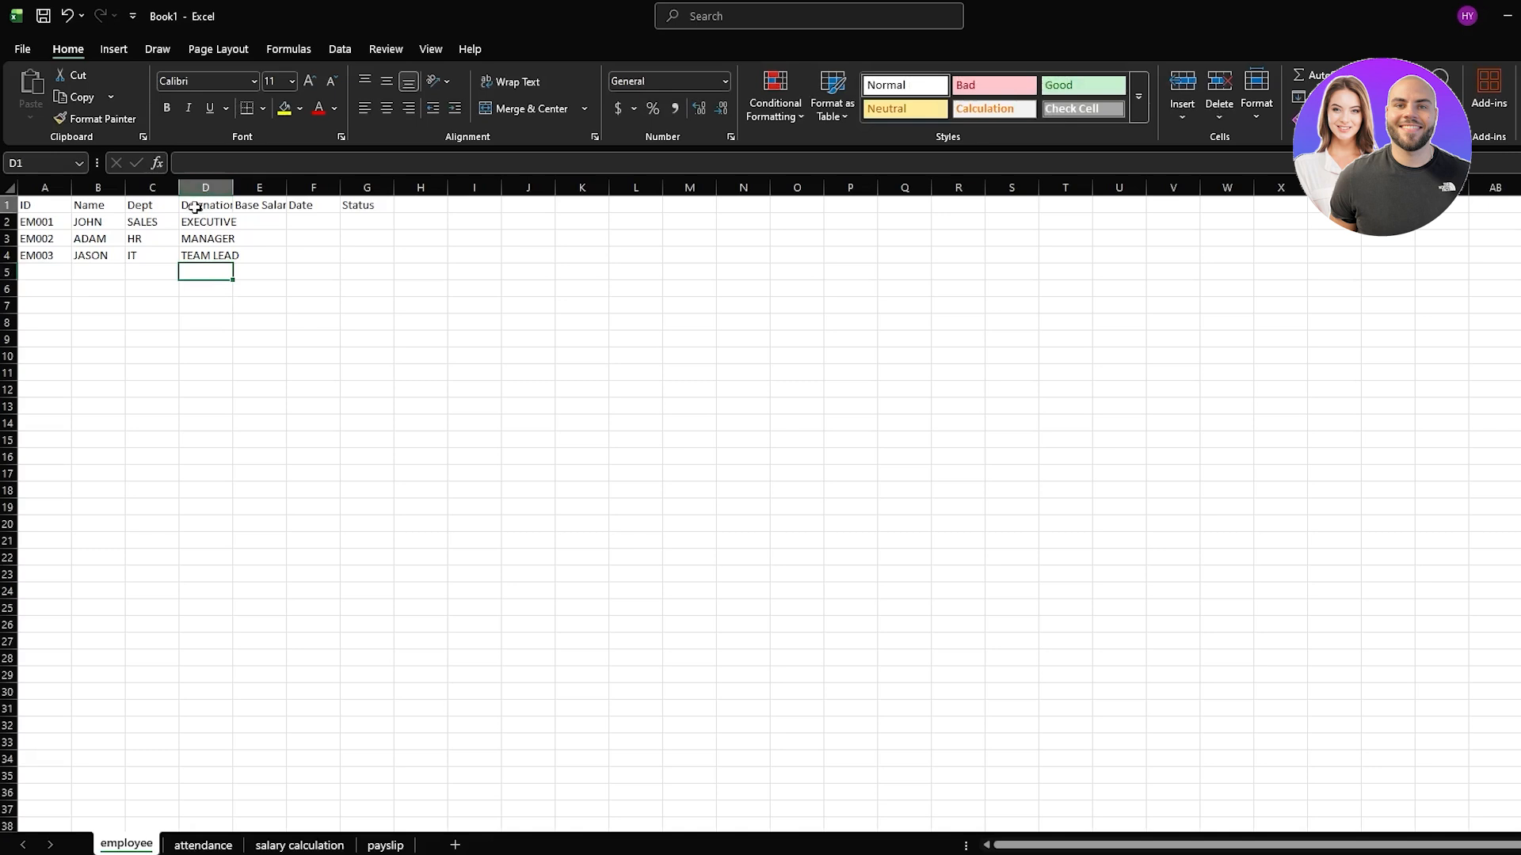
{"action": "double_click", "coordinate": [196, 207]}
{"action": "key", "text": "BackSpace"}
{"action": "type", "text": "E"}
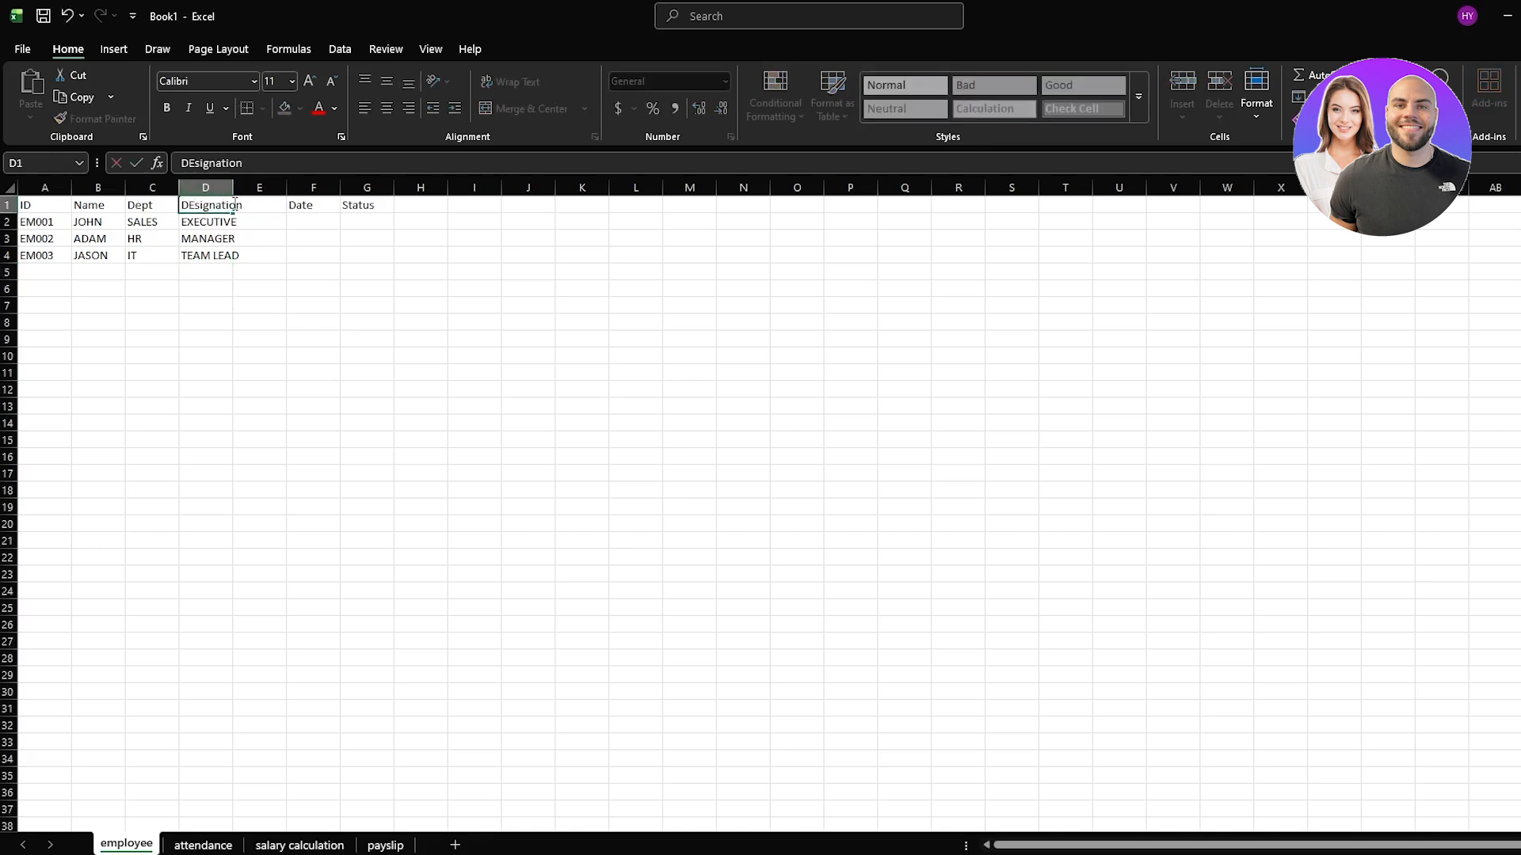
{"action": "key", "text": "BackSpace"}
{"action": "type", "text": "e"}
{"action": "key", "text": "Return"}
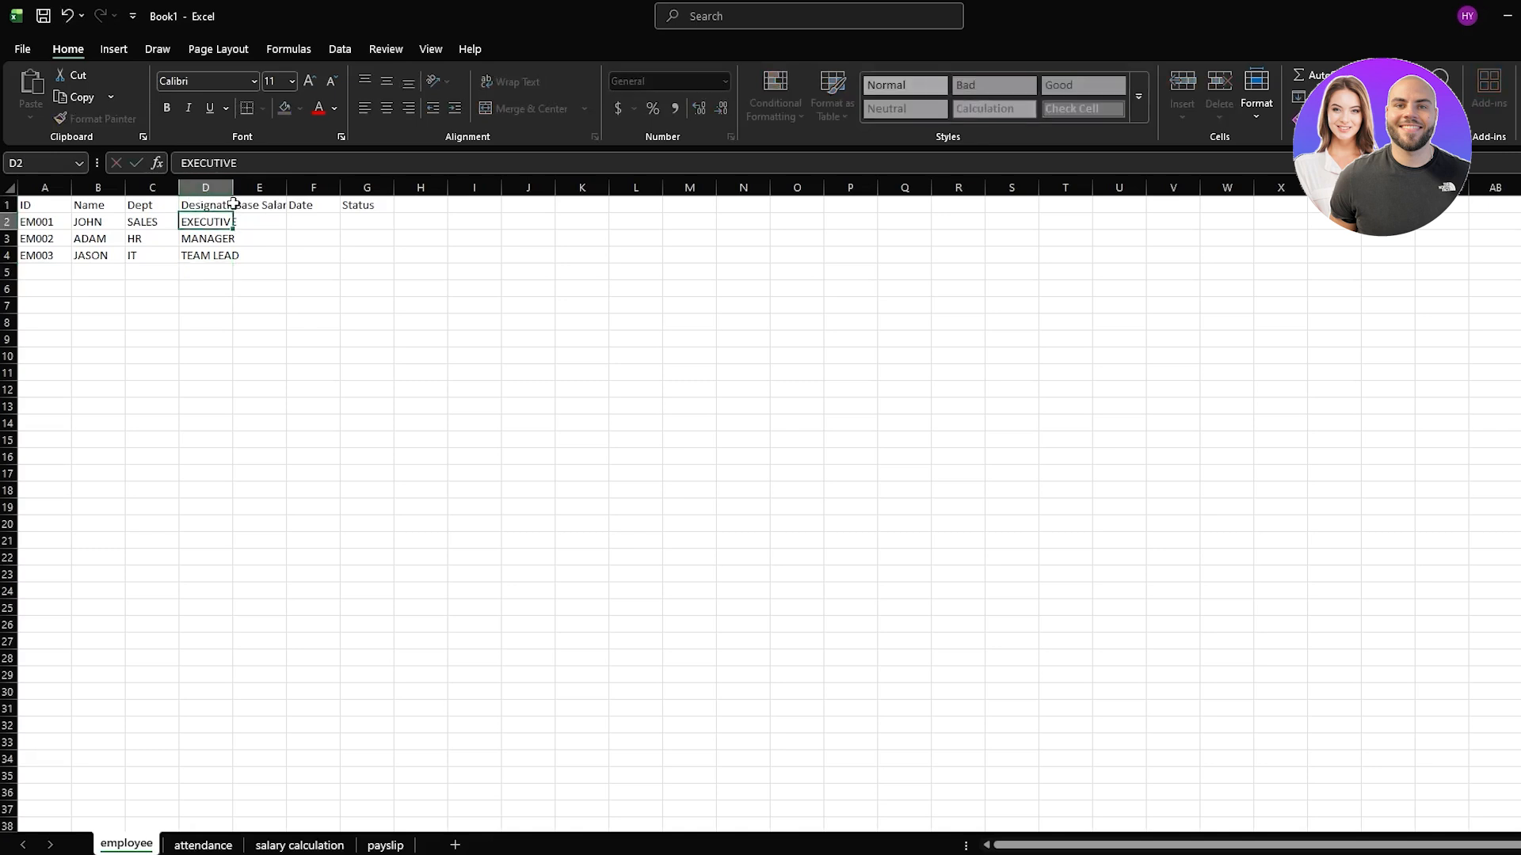
{"action": "left_click_drag", "start_coordinate": [235, 187], "coordinate": [269, 186]}
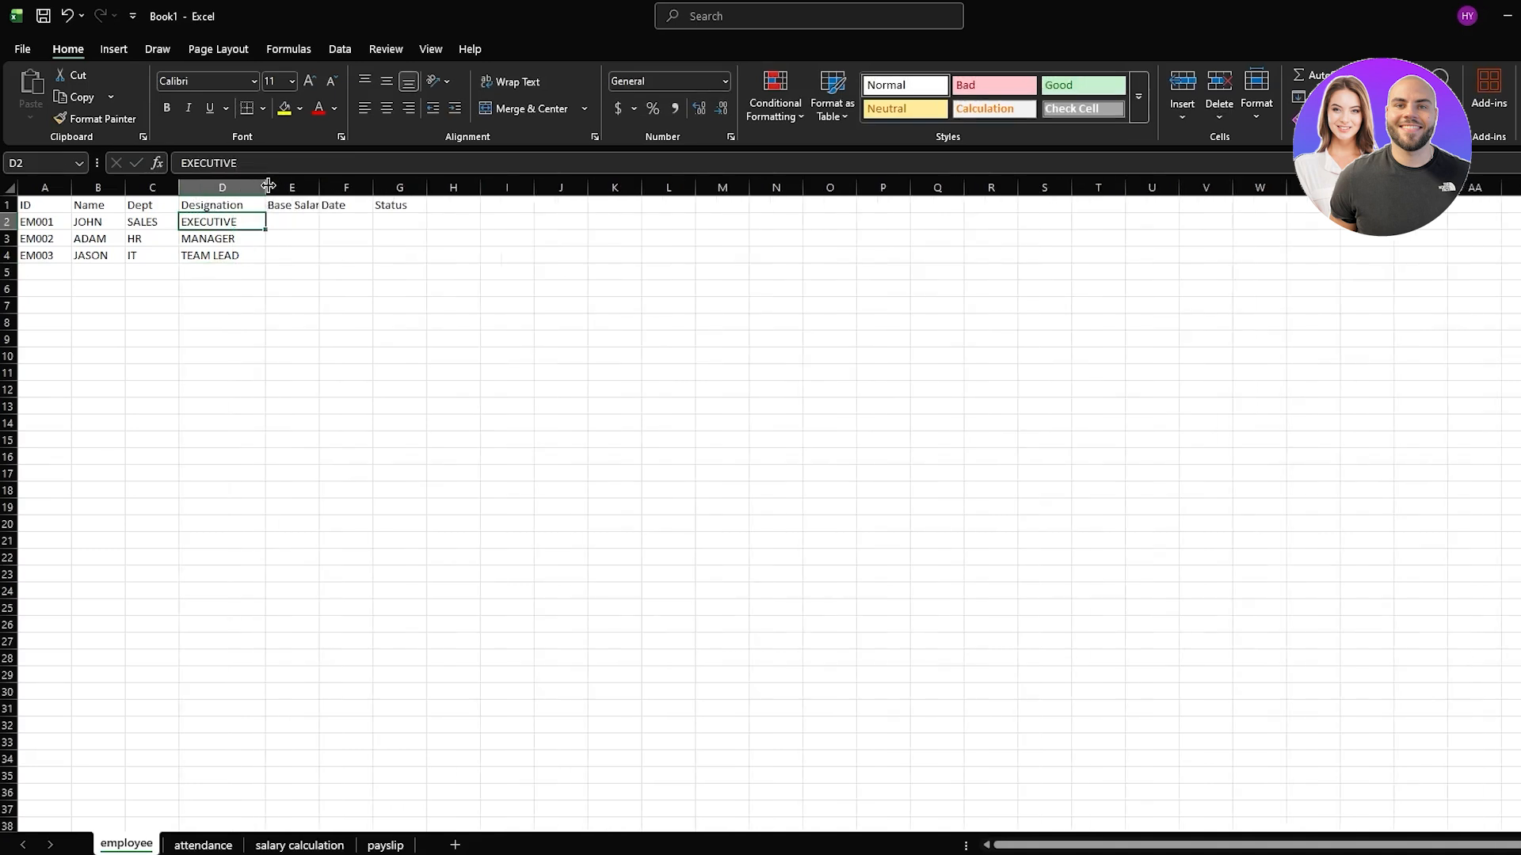
{"action": "left_click_drag", "start_coordinate": [319, 188], "coordinate": [348, 188]}
Enter the base salaries $2,000, $2,800 and $900 in cells E2 to E4
{"action": "left_click", "coordinate": [299, 223]}
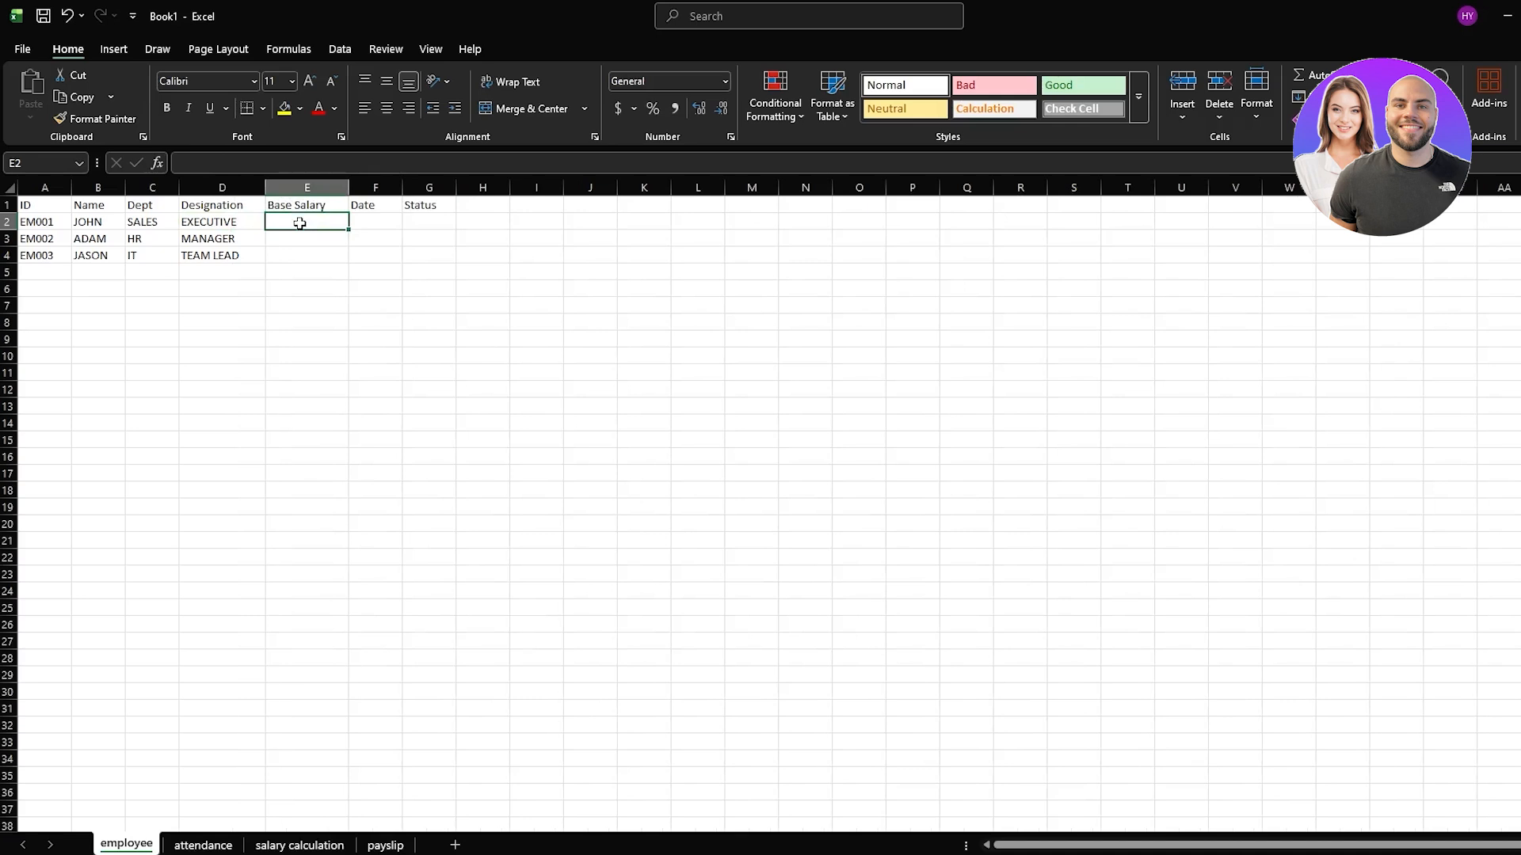
{"action": "type", "text": "$"}
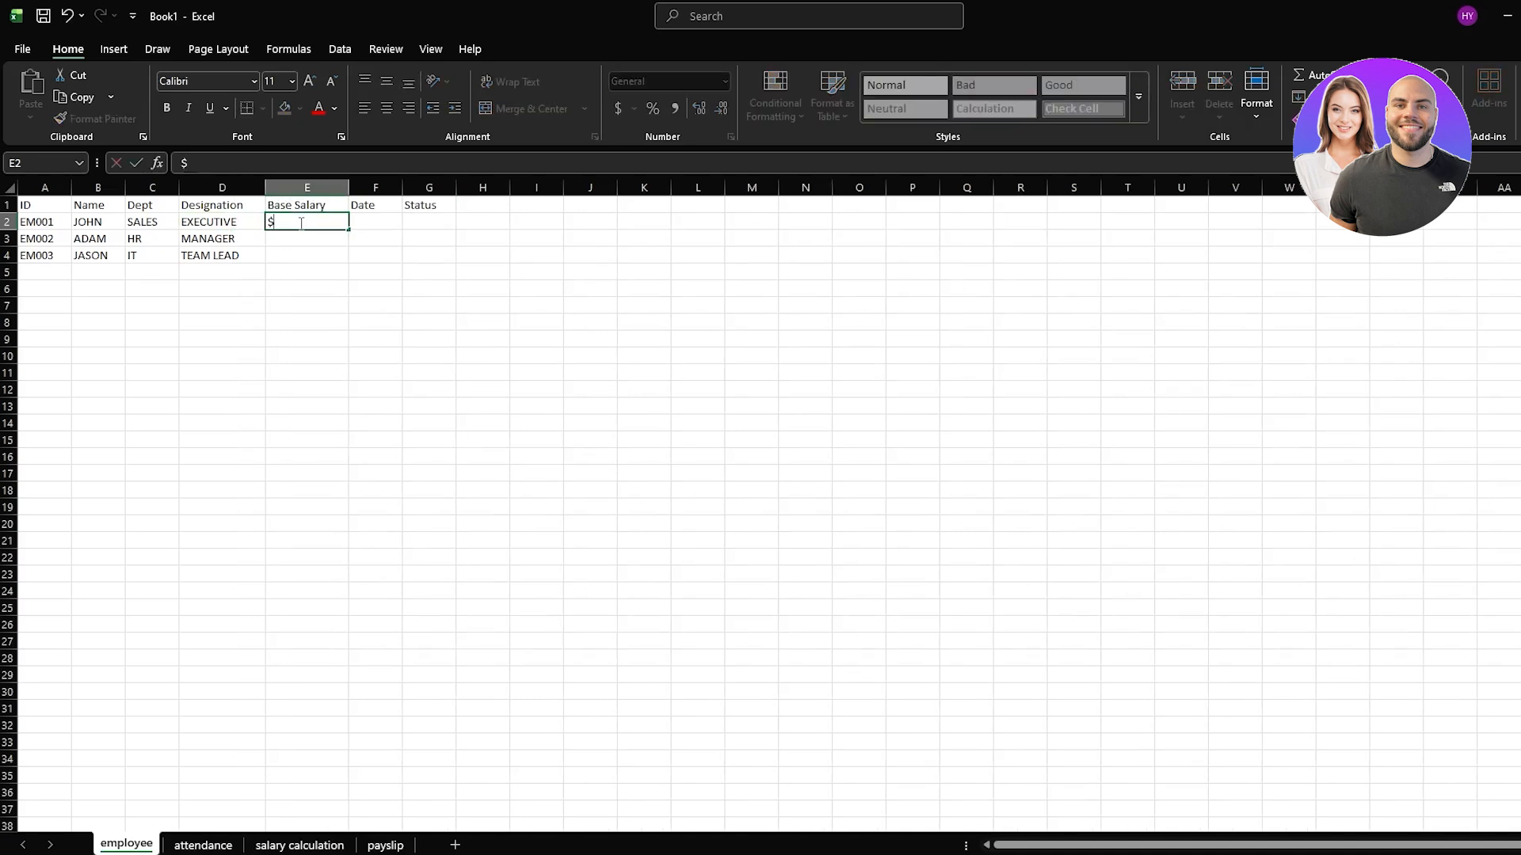
{"action": "type", "text": "2,000"}
{"action": "key", "text": "Return"}
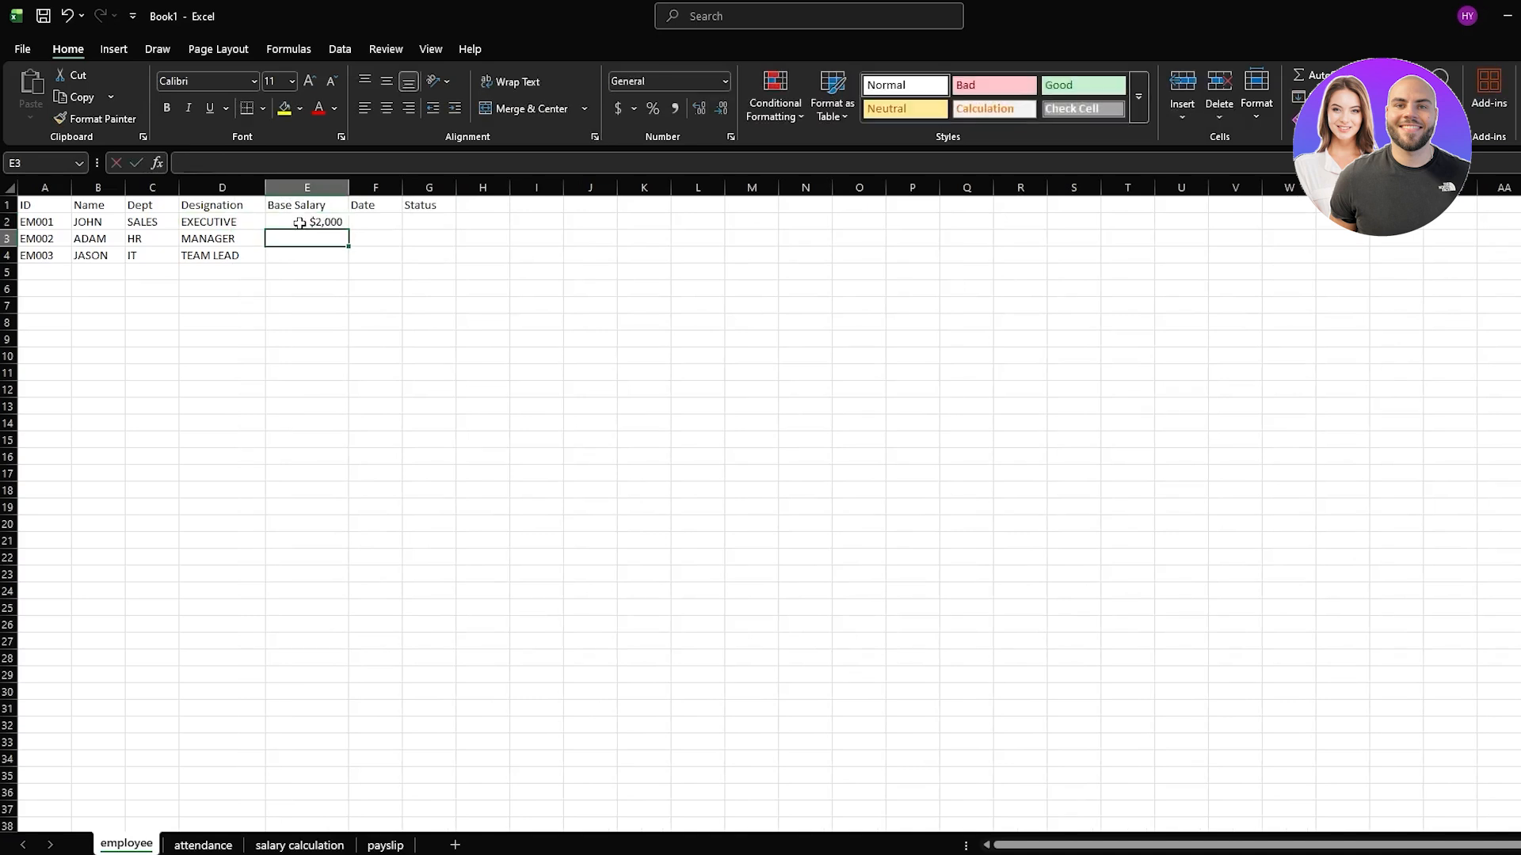
{"action": "type", "text": "$2"}
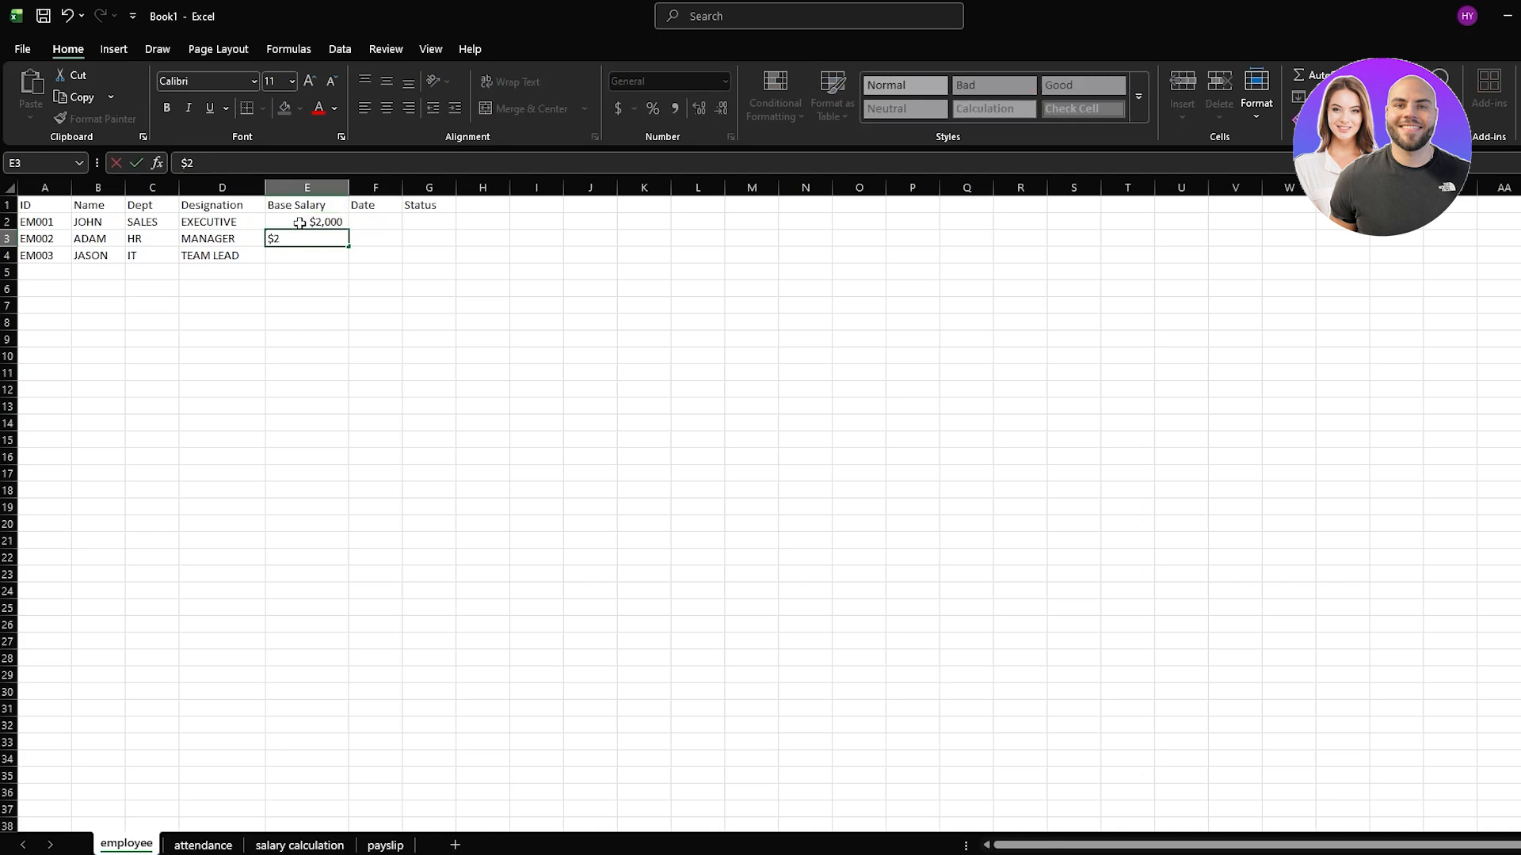
{"action": "type", "text": ",800"}
{"action": "key", "text": "Return"}
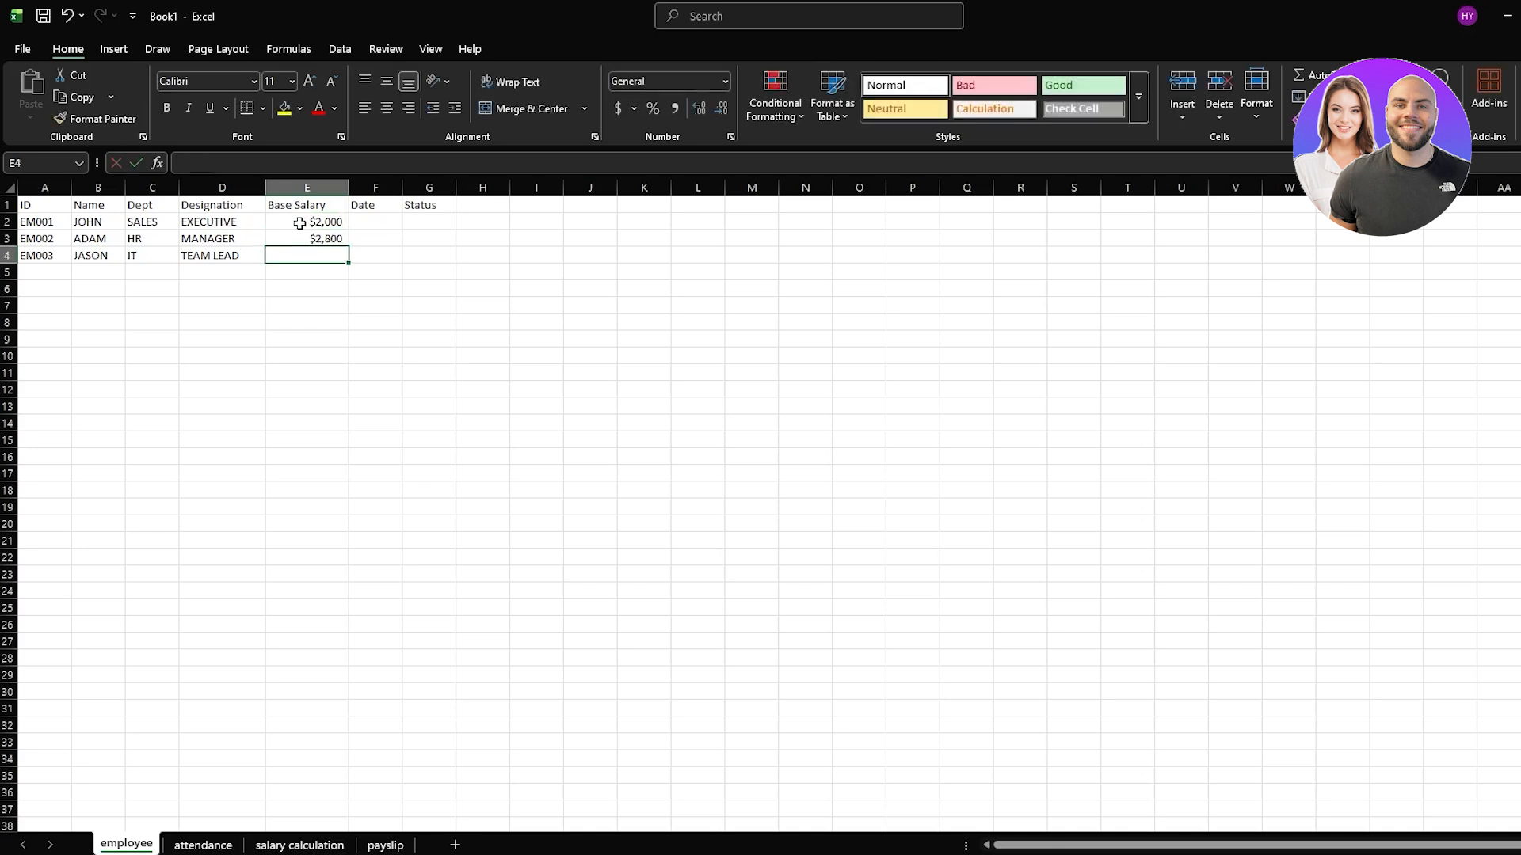
{"action": "type", "text": "$900"}
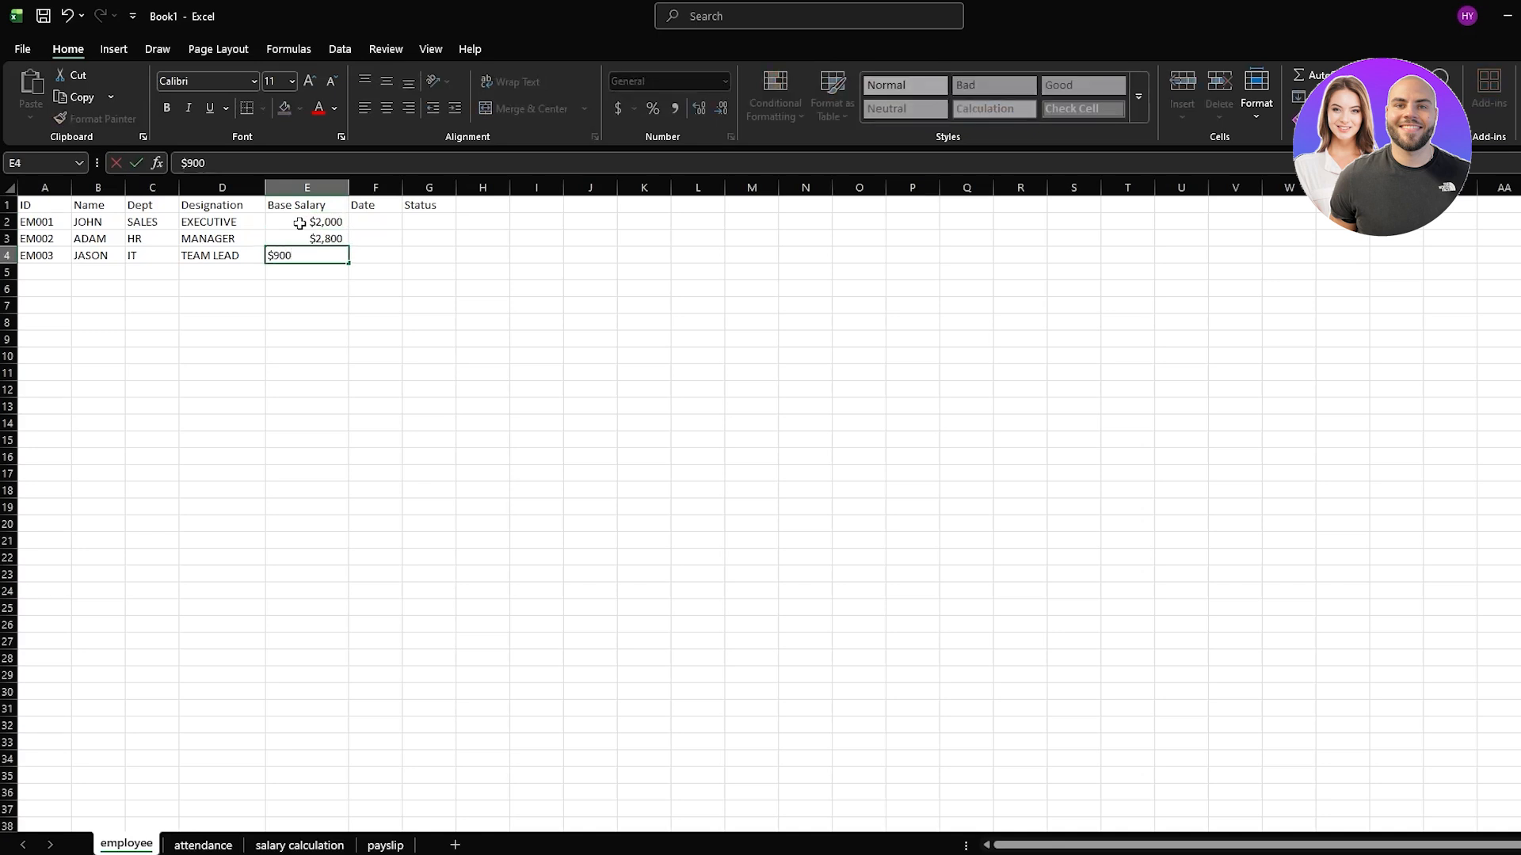
{"action": "key", "text": "Return"}
Enter the dates 01/01/2020, 05/08/2021 and 21/04/2000 in cells F2 to F4 of the Date column
{"action": "left_click", "coordinate": [369, 223]}
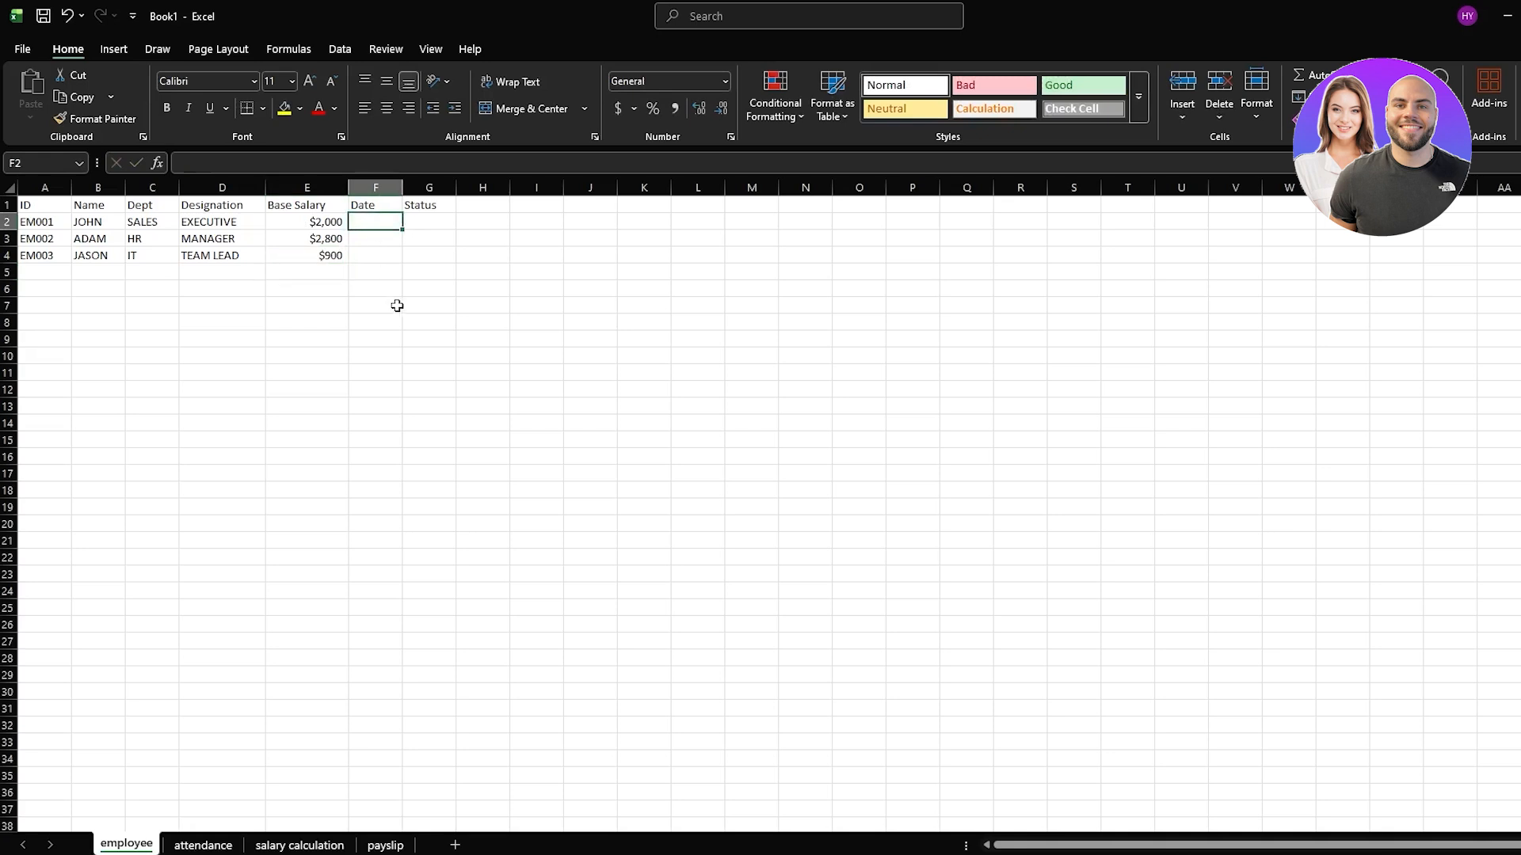
{"action": "type", "text": "01/"}
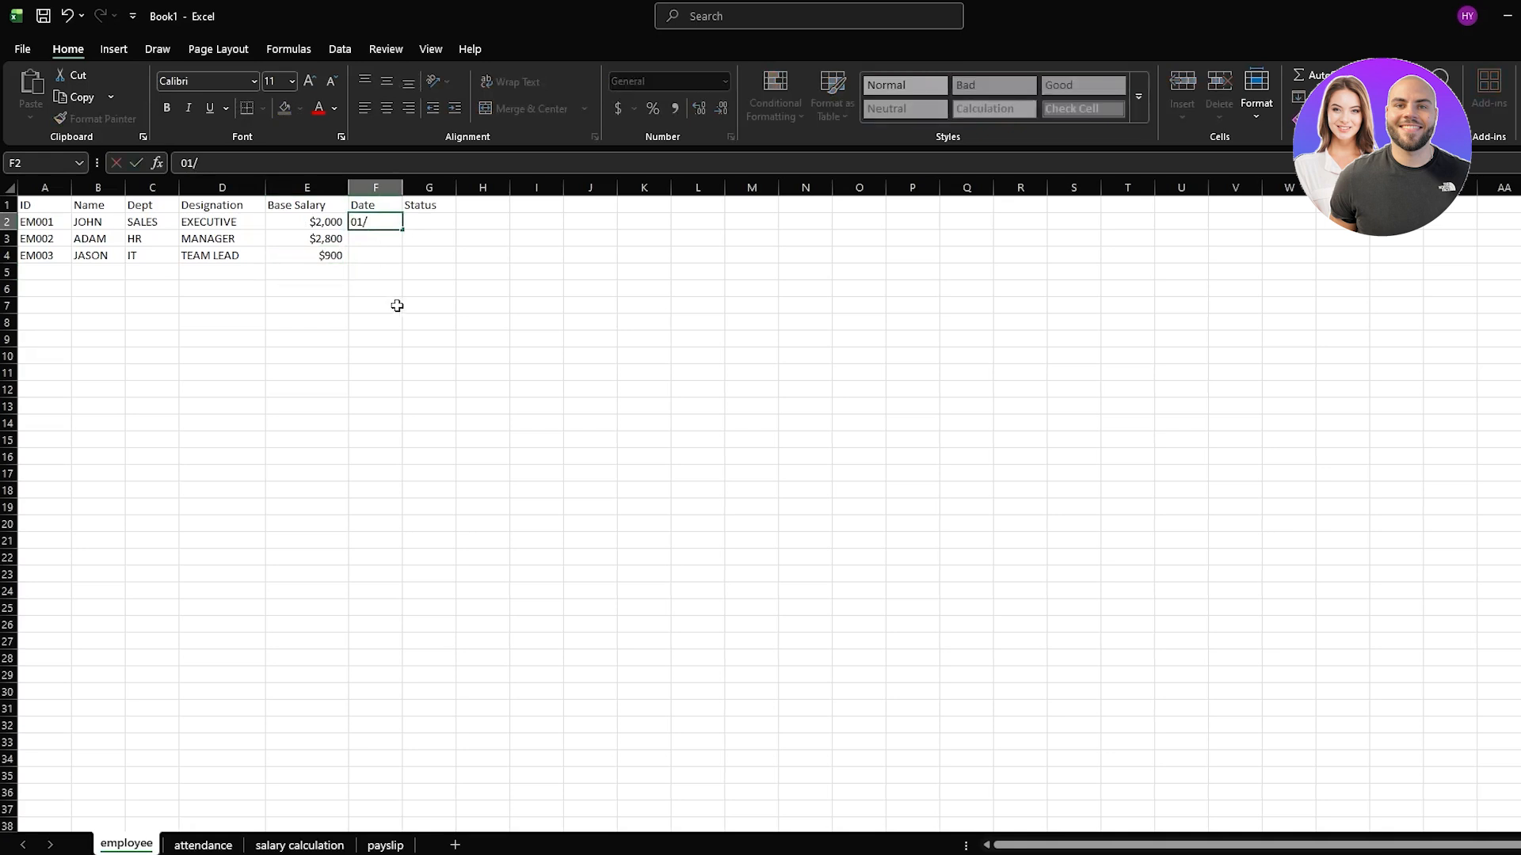
{"action": "type", "text": "01/2020"}
{"action": "key", "text": "Return"}
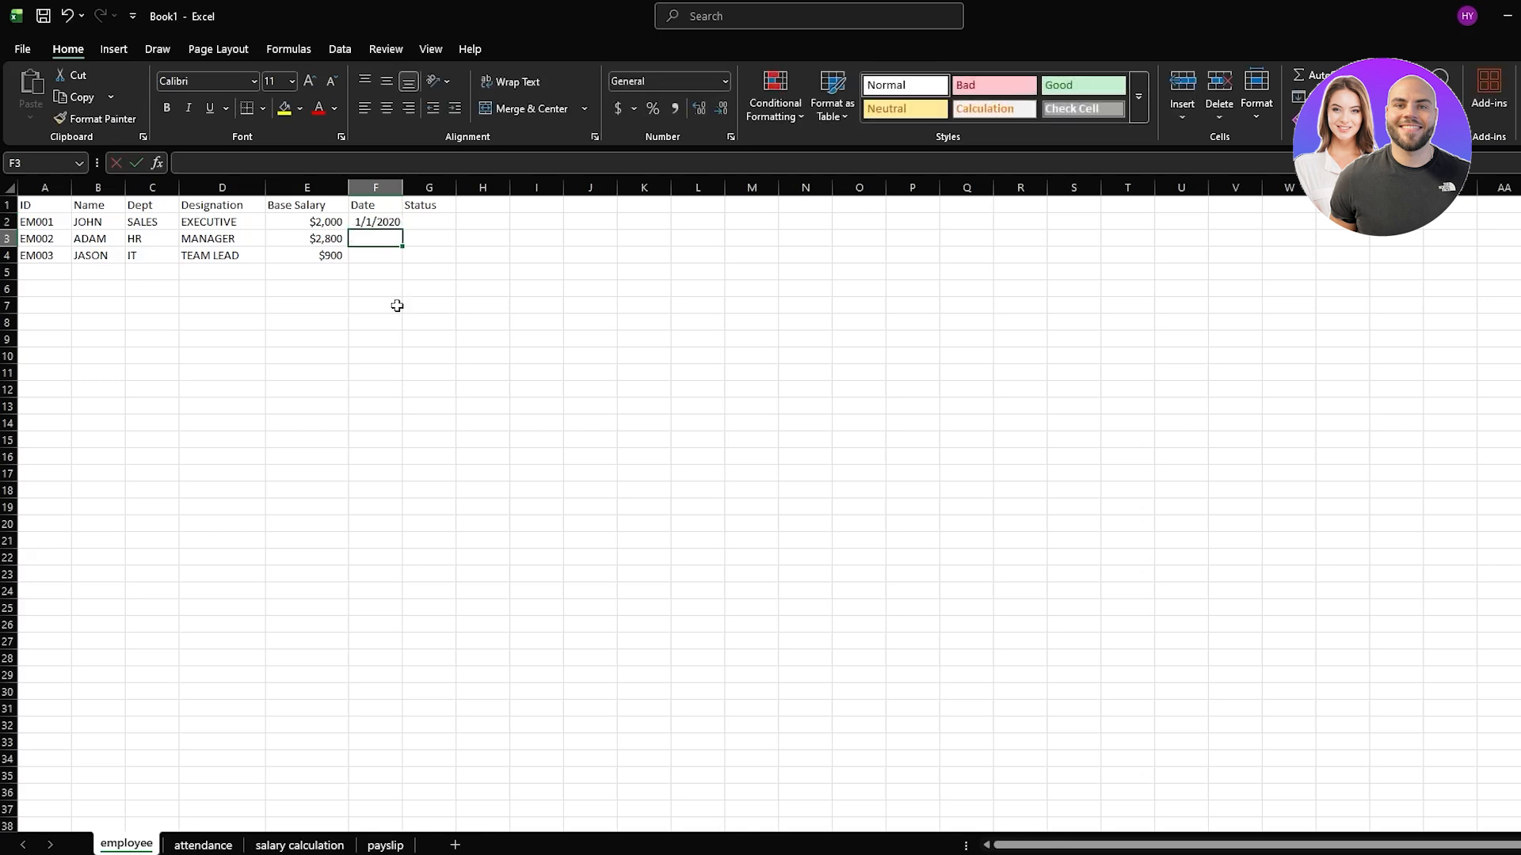
{"action": "type", "text": "05/08"}
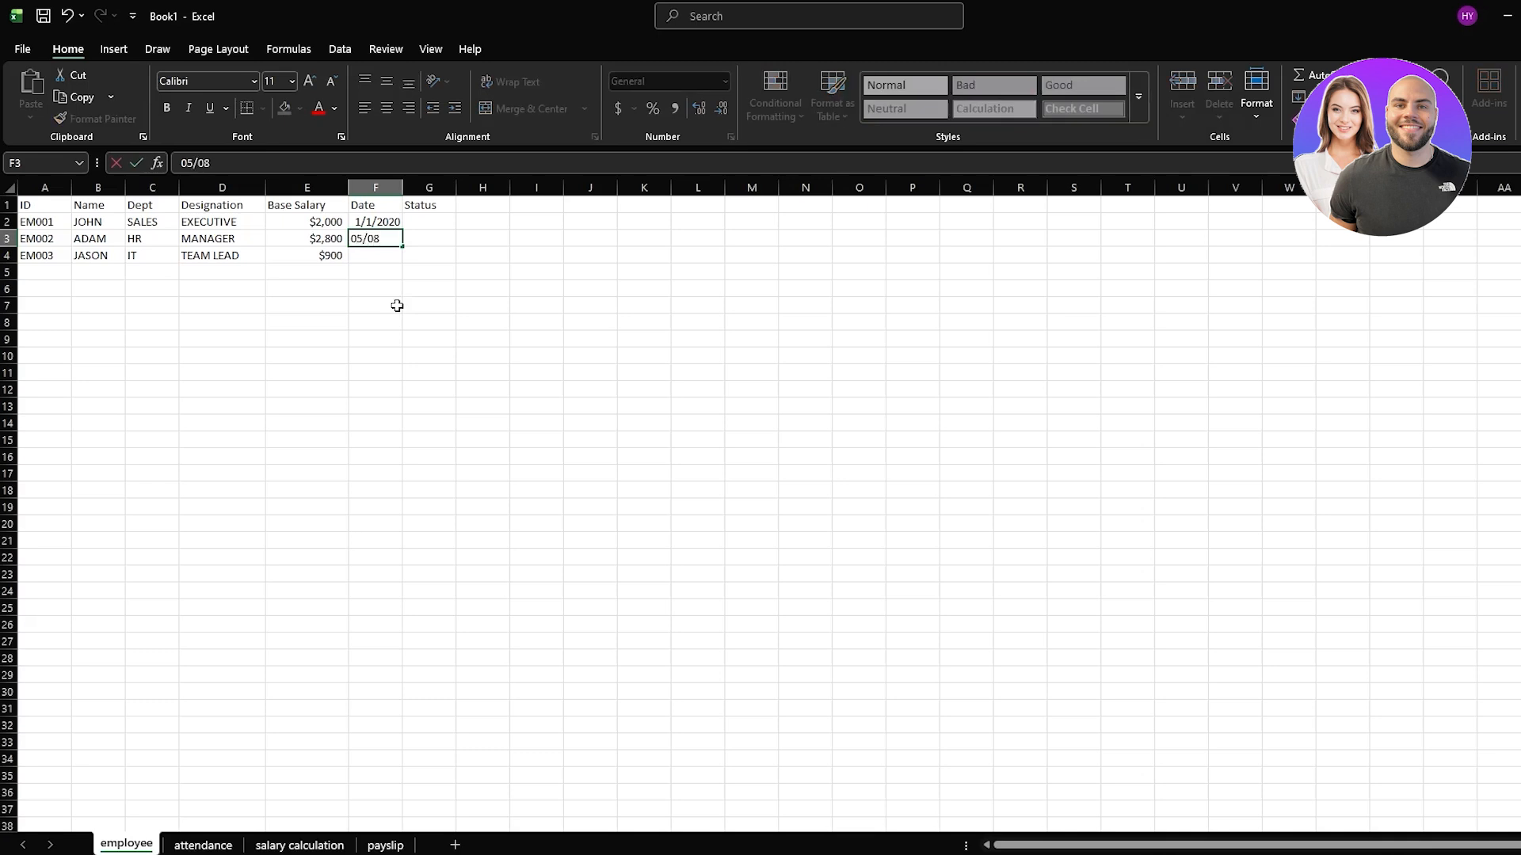
{"action": "type", "text": "/2021"}
{"action": "key", "text": "Return"}
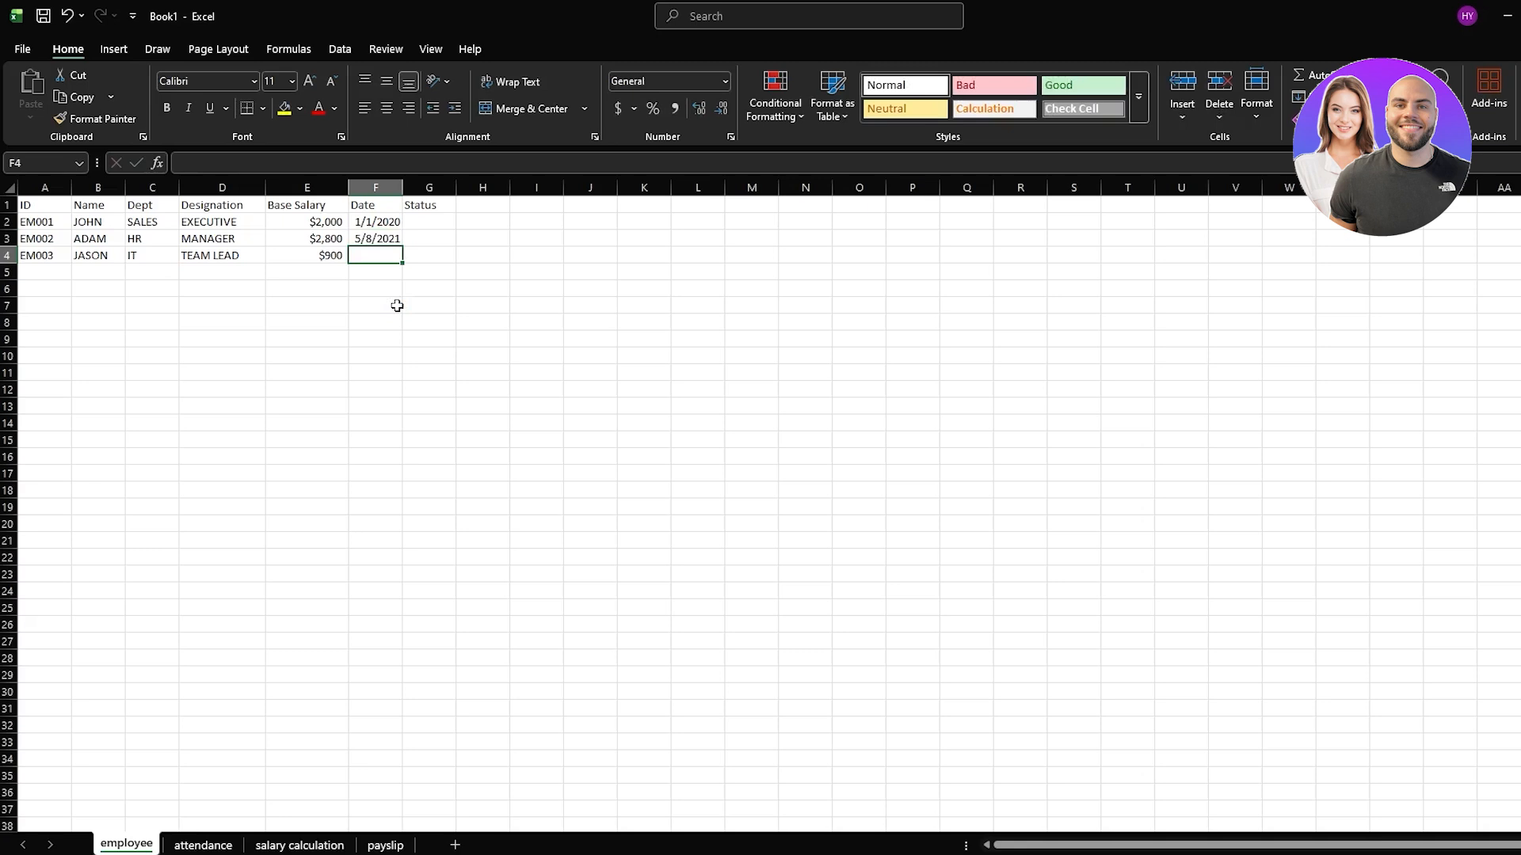
{"action": "type", "text": "21"}
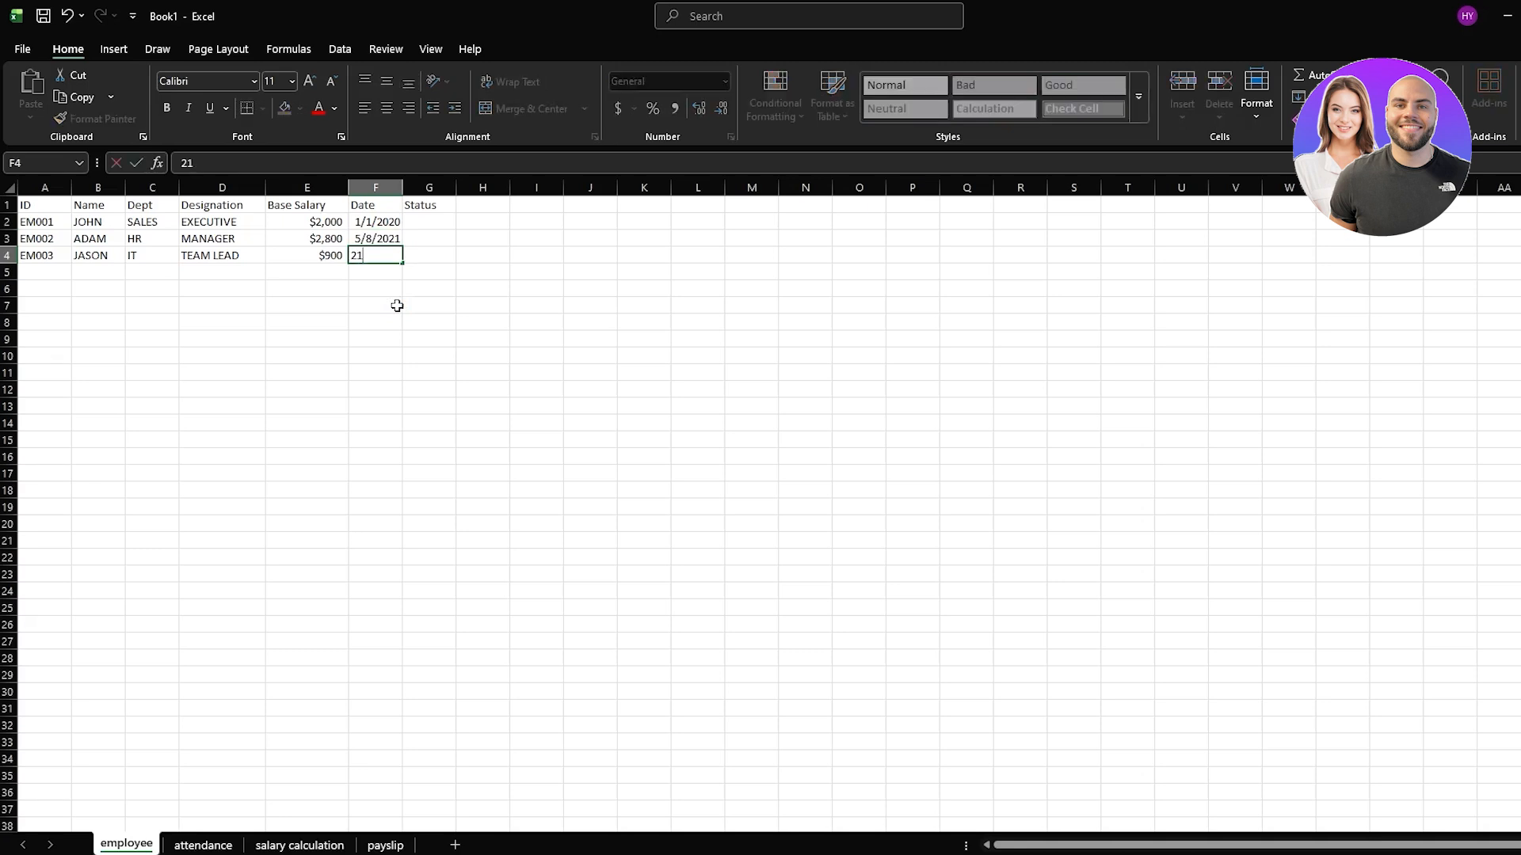
{"action": "type", "text": "/04/2000"}
Widen the Date column and change the date in F4 to 02/04/2000
{"action": "left_click", "coordinate": [432, 222]}
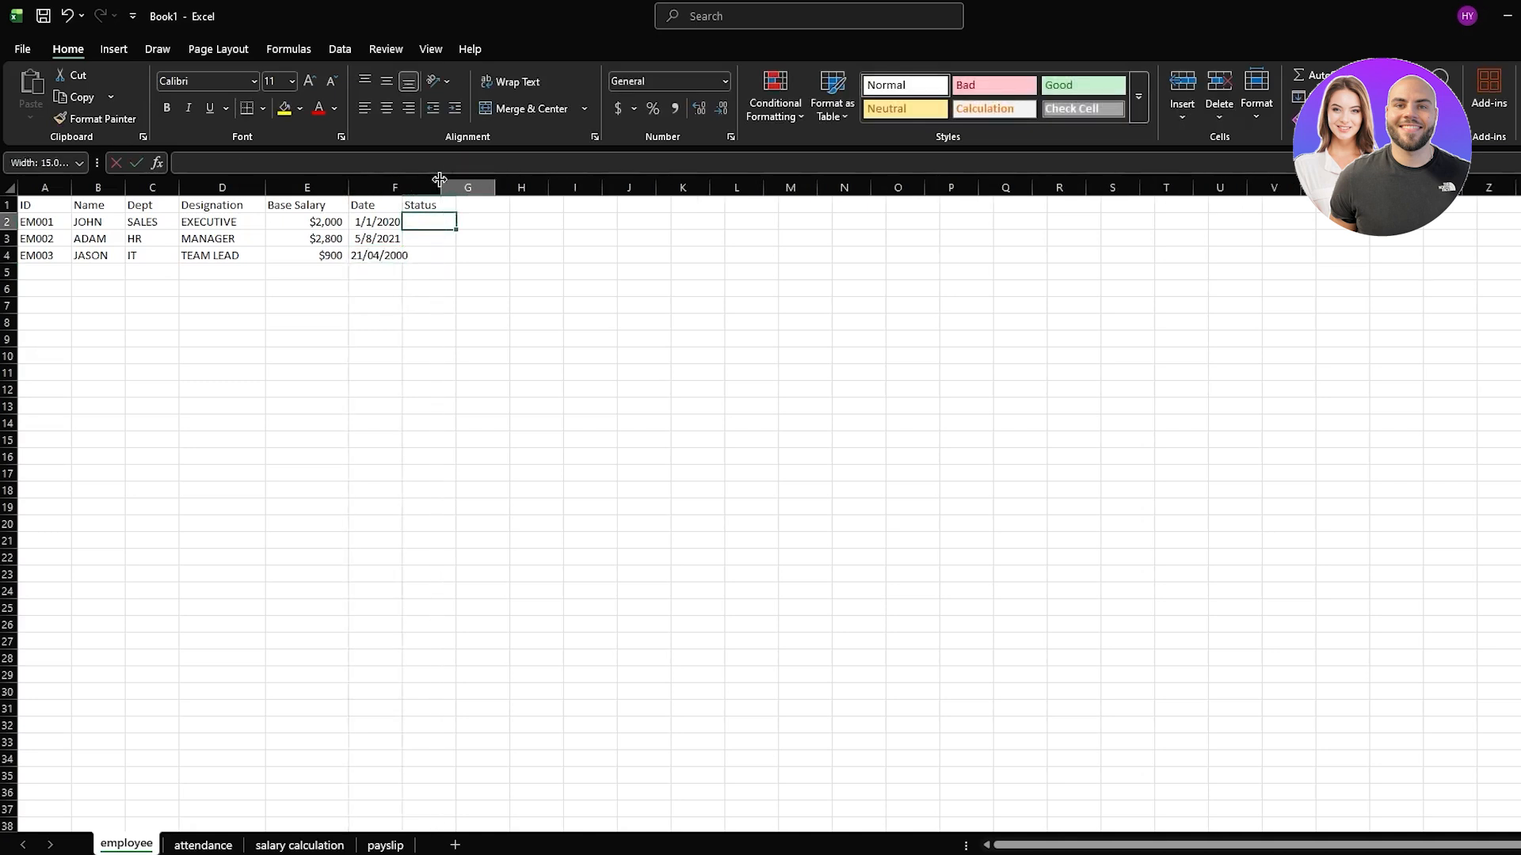
{"action": "left_click_drag", "start_coordinate": [401, 185], "coordinate": [441, 187]}
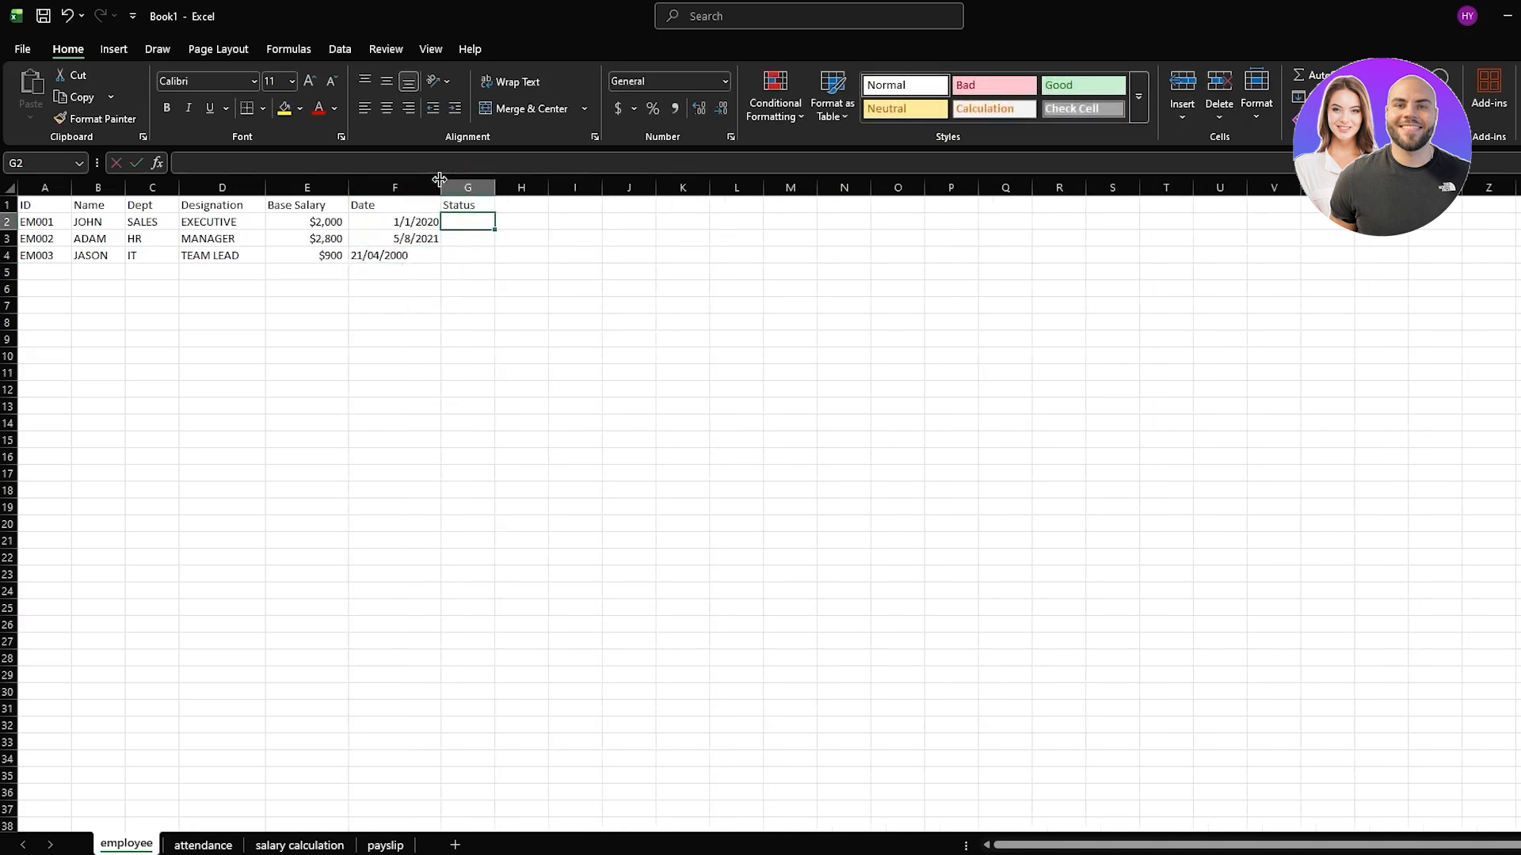
{"action": "left_click", "coordinate": [408, 259]}
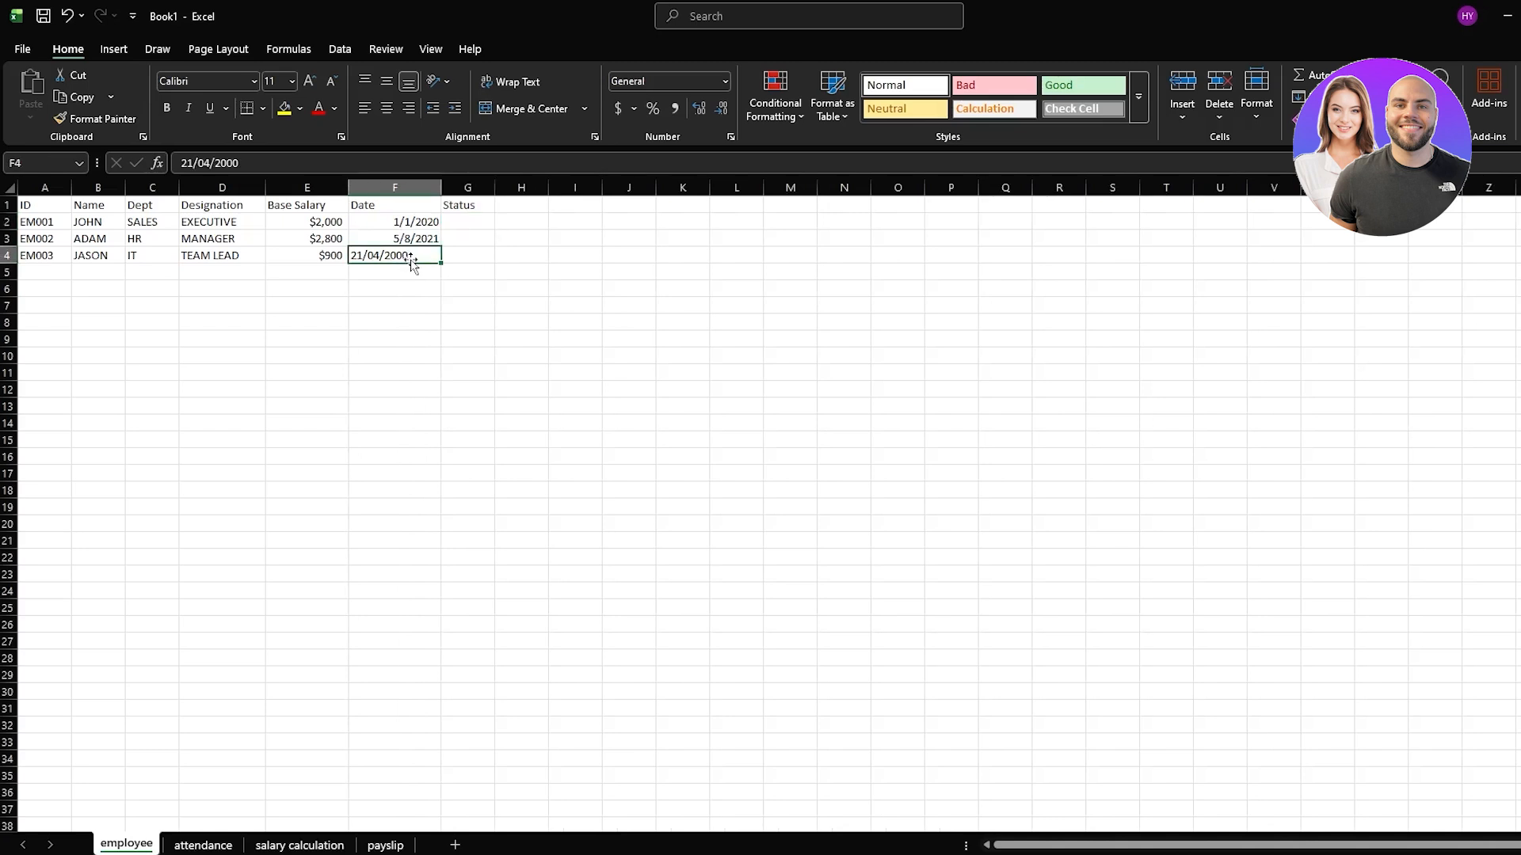
{"action": "double_click", "coordinate": [365, 257]}
{"action": "key", "text": "BackSpace"}
{"action": "key", "text": "BackSpace"}
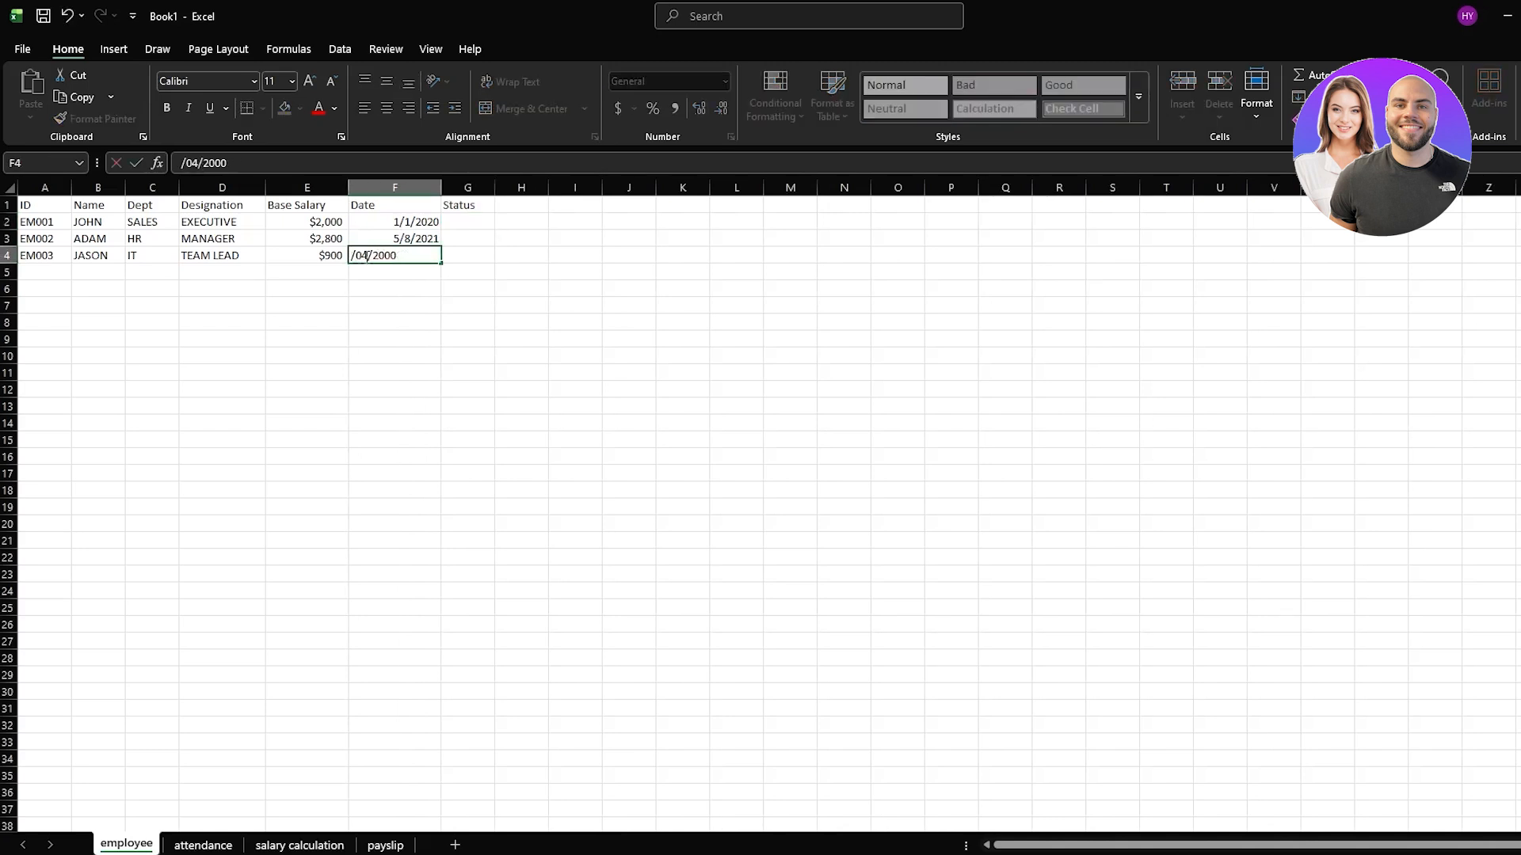
{"action": "type", "text": "02"}
{"action": "key", "text": "Return"}
Enter the statuses Active, Inactive and Active in cells G2 to G4
{"action": "left_click", "coordinate": [471, 222]}
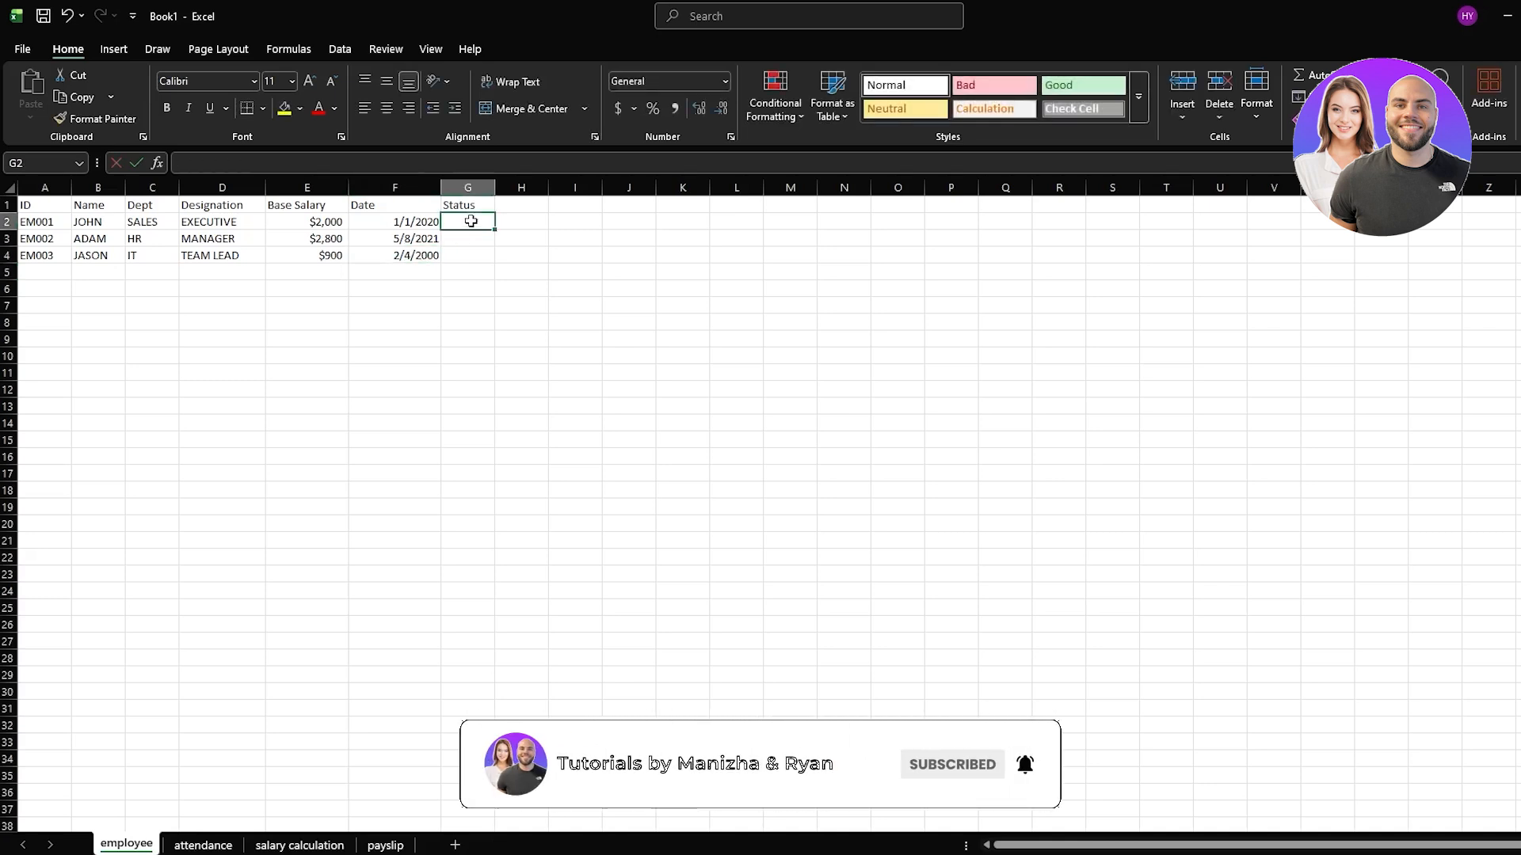
{"action": "type", "text": "Active"}
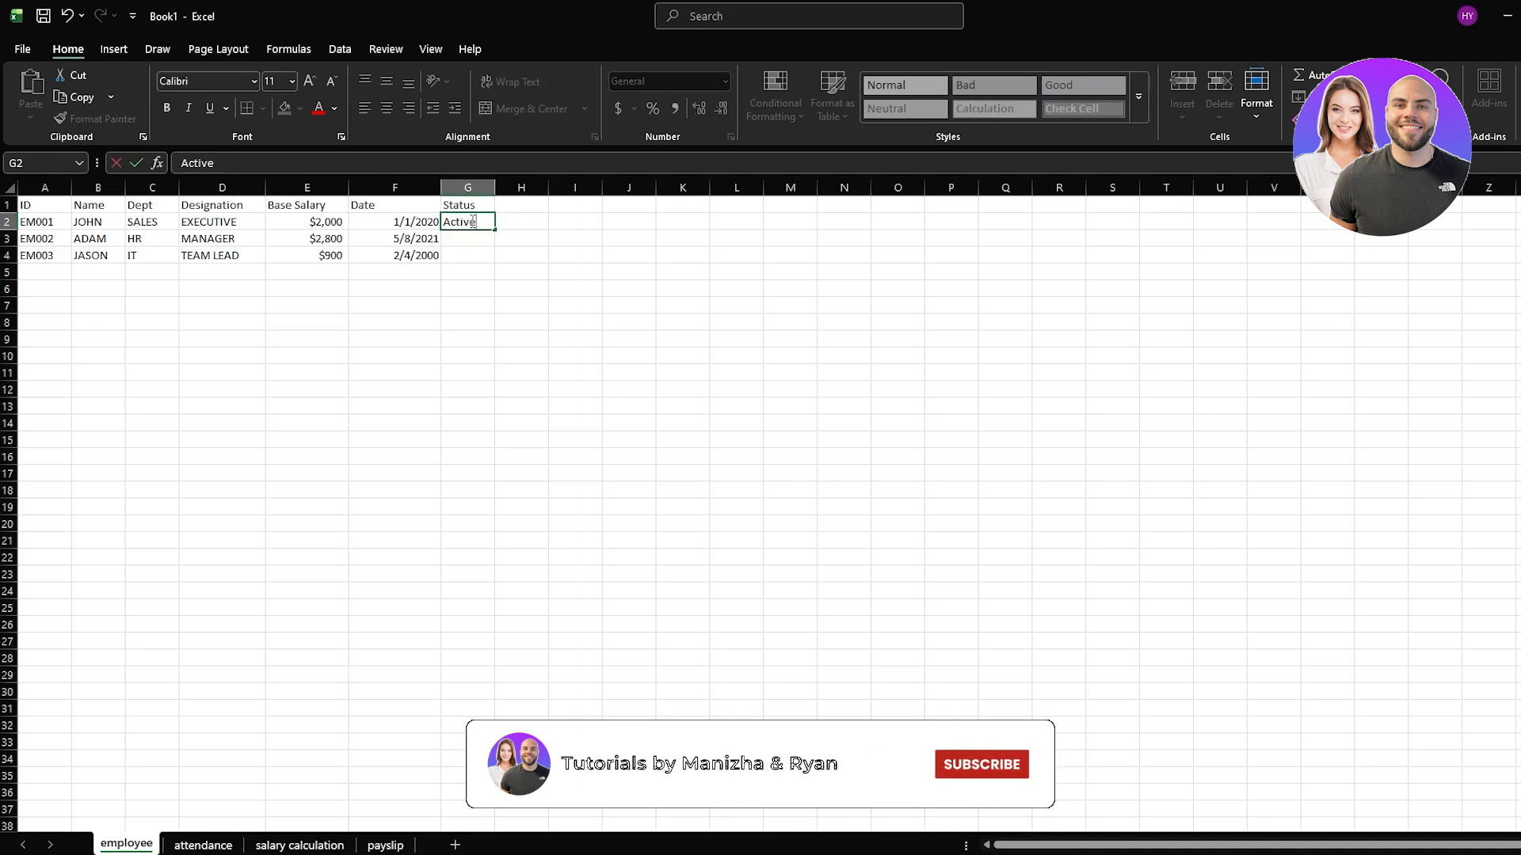
{"action": "key", "text": "Return"}
{"action": "type", "text": "I"}
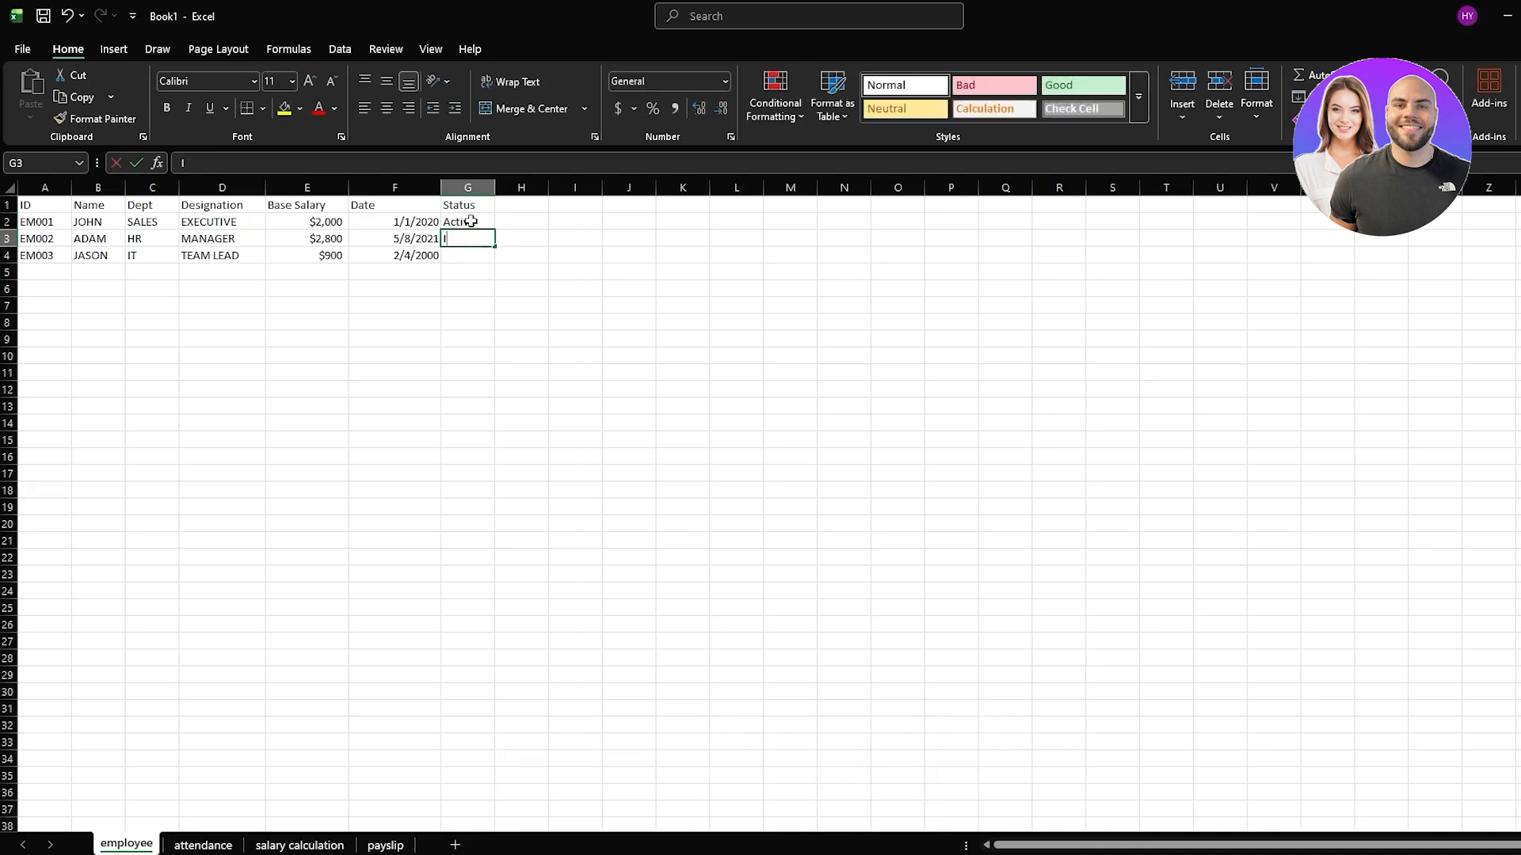
{"action": "type", "text": "nactive"}
{"action": "key", "text": "Return"}
{"action": "type", "text": "Acti"}
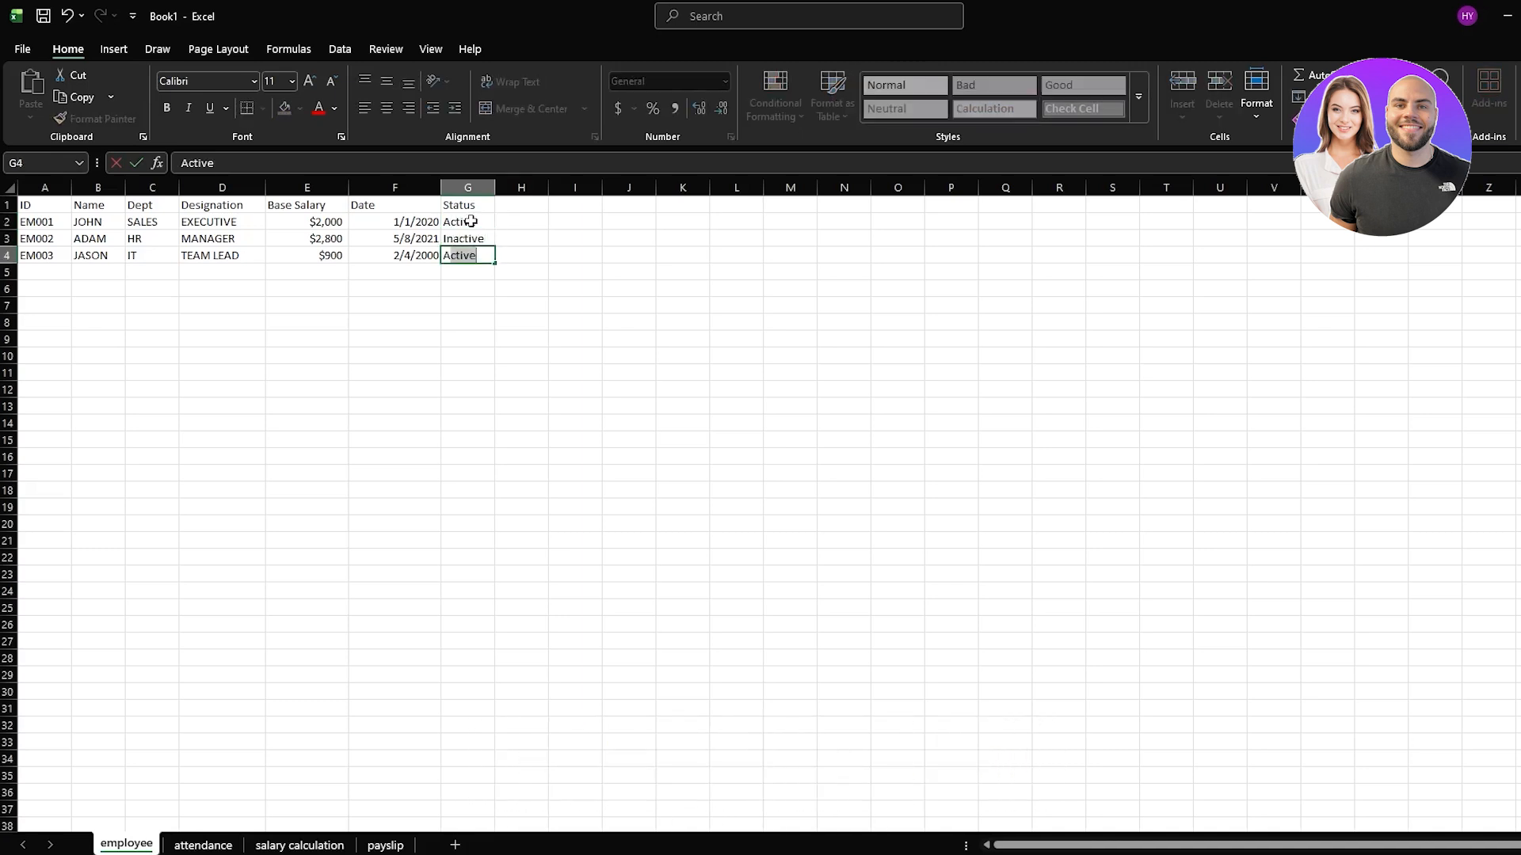
{"action": "key", "text": "Return"}
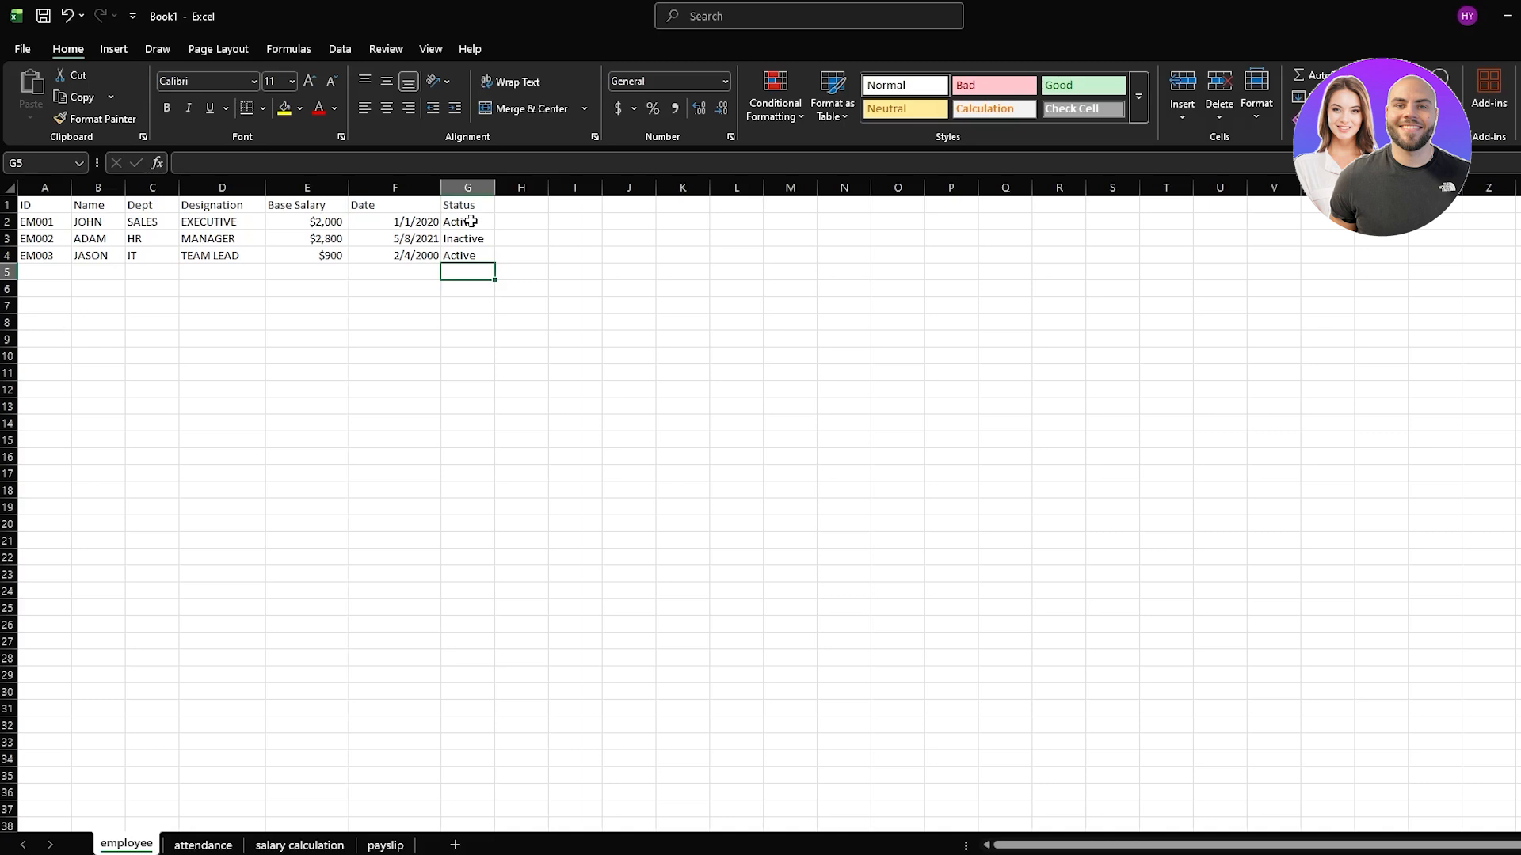
On the attendance sheet, enter the headers ID, NAME and MONTH in cells A1 to C1
{"action": "left_click", "coordinate": [203, 846]}
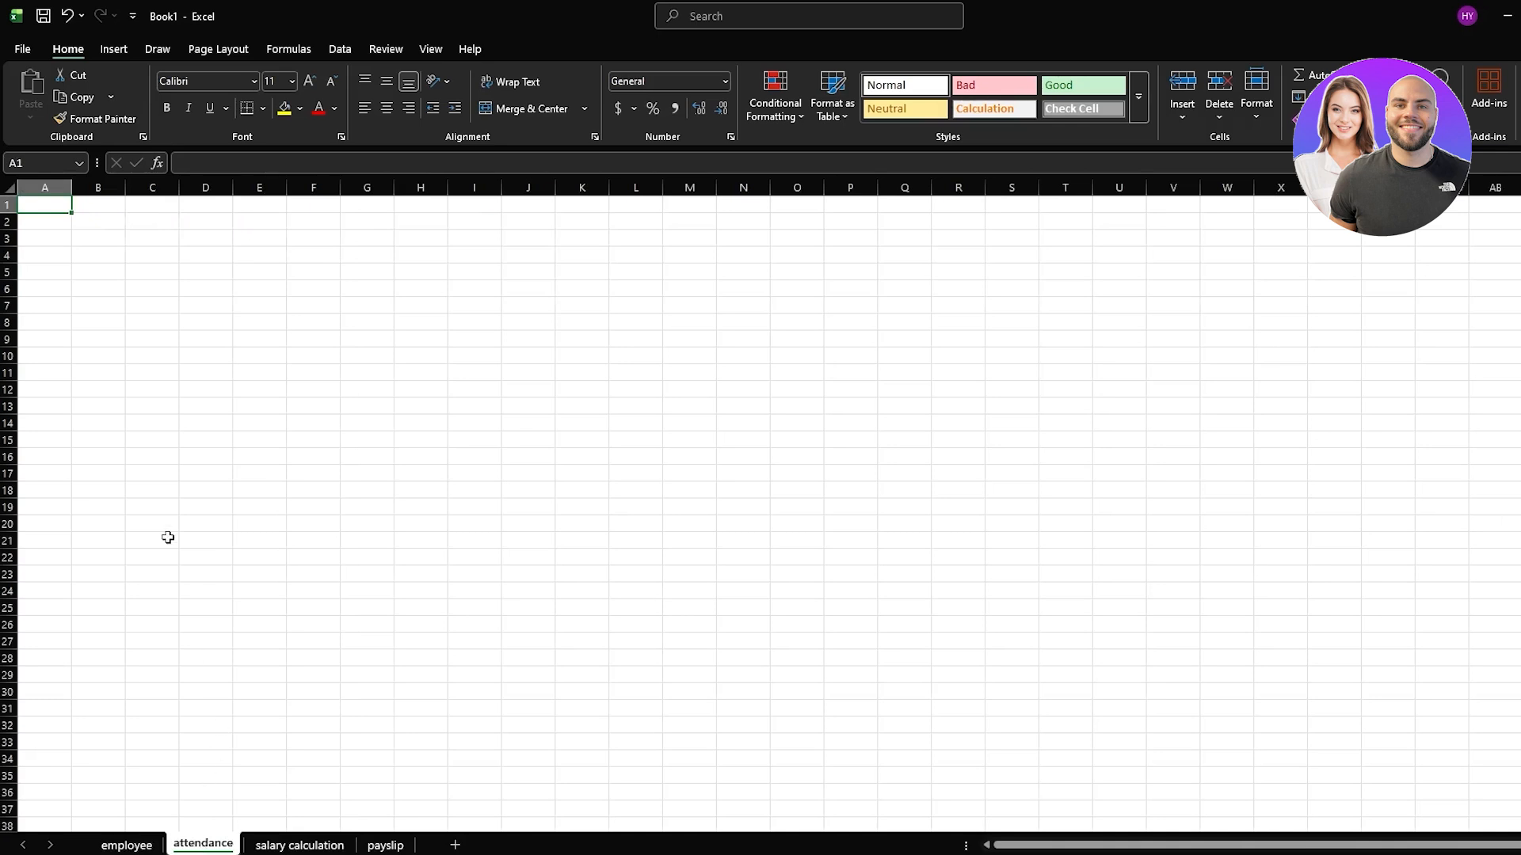
{"action": "type", "text": "ID"}
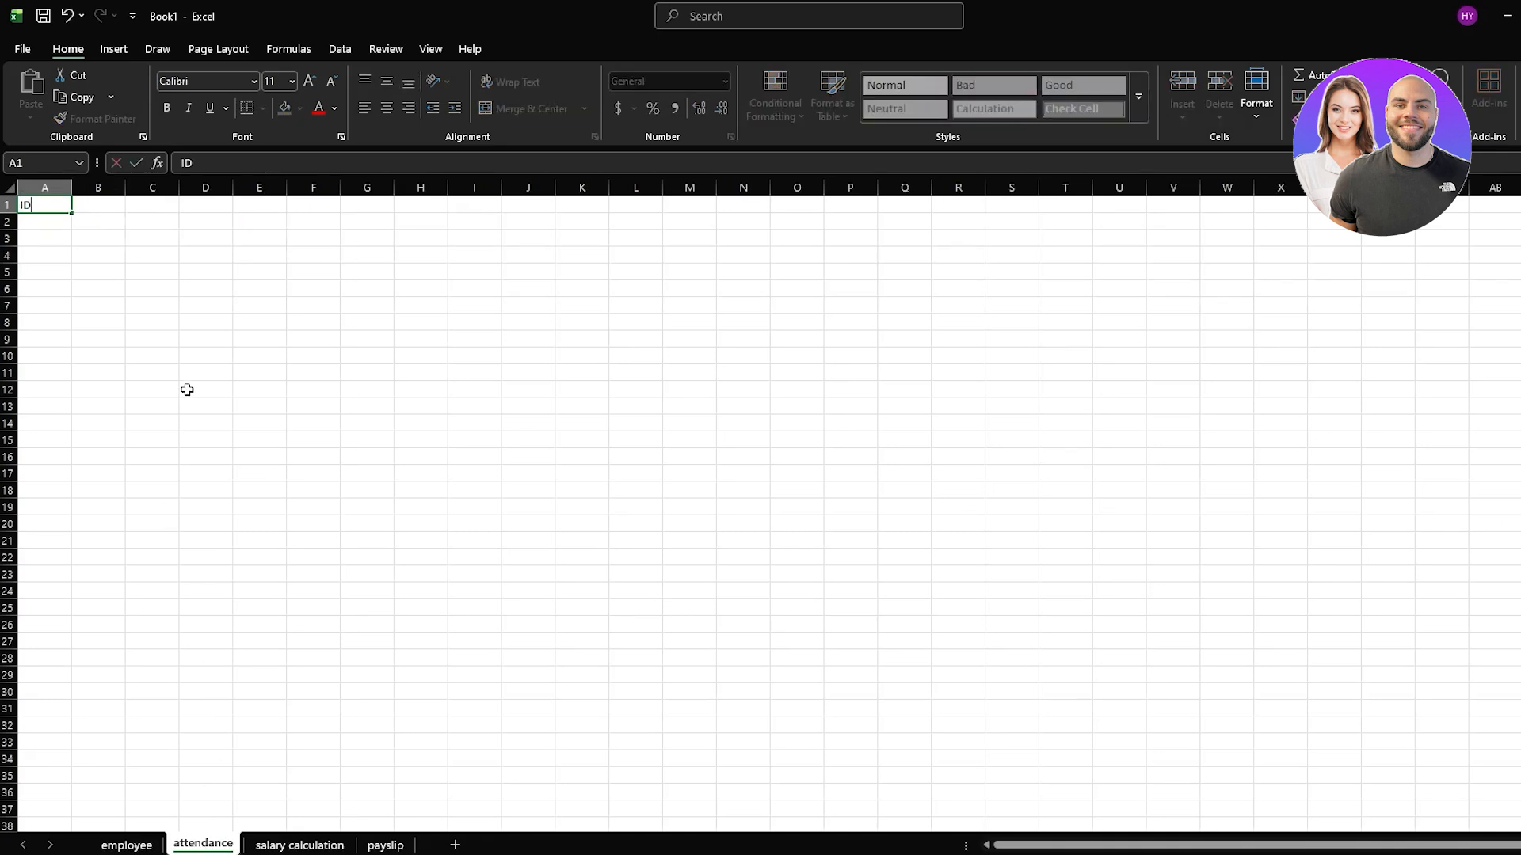
{"action": "key", "text": "Tab"}
{"action": "type", "text": "NAME"}
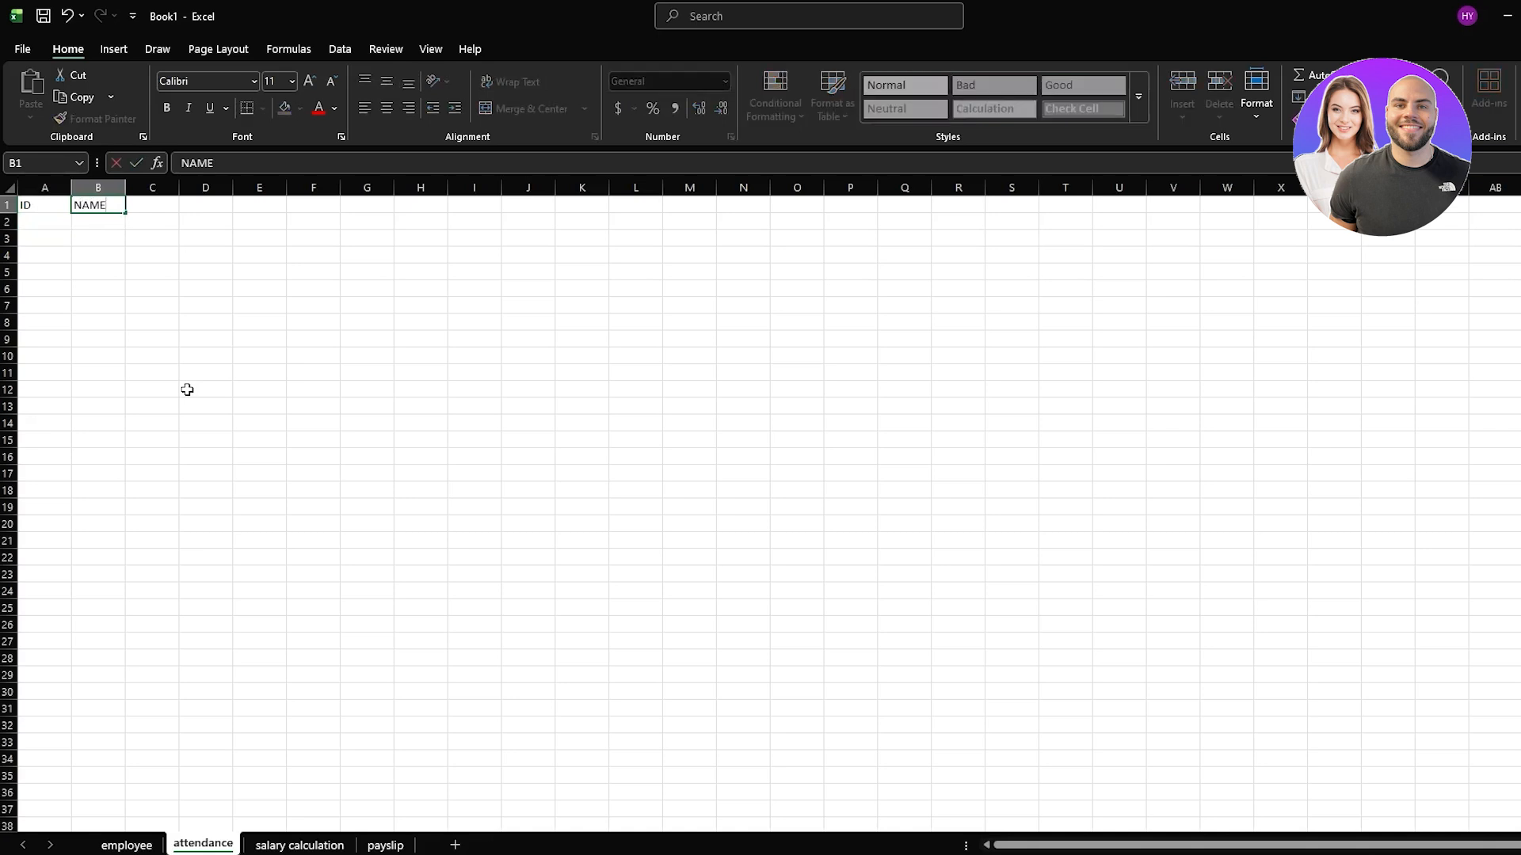
{"action": "key", "text": "Return"}
{"action": "key", "text": "Right"}
{"action": "key", "text": "Up"}
{"action": "type", "text": "MONTH"}
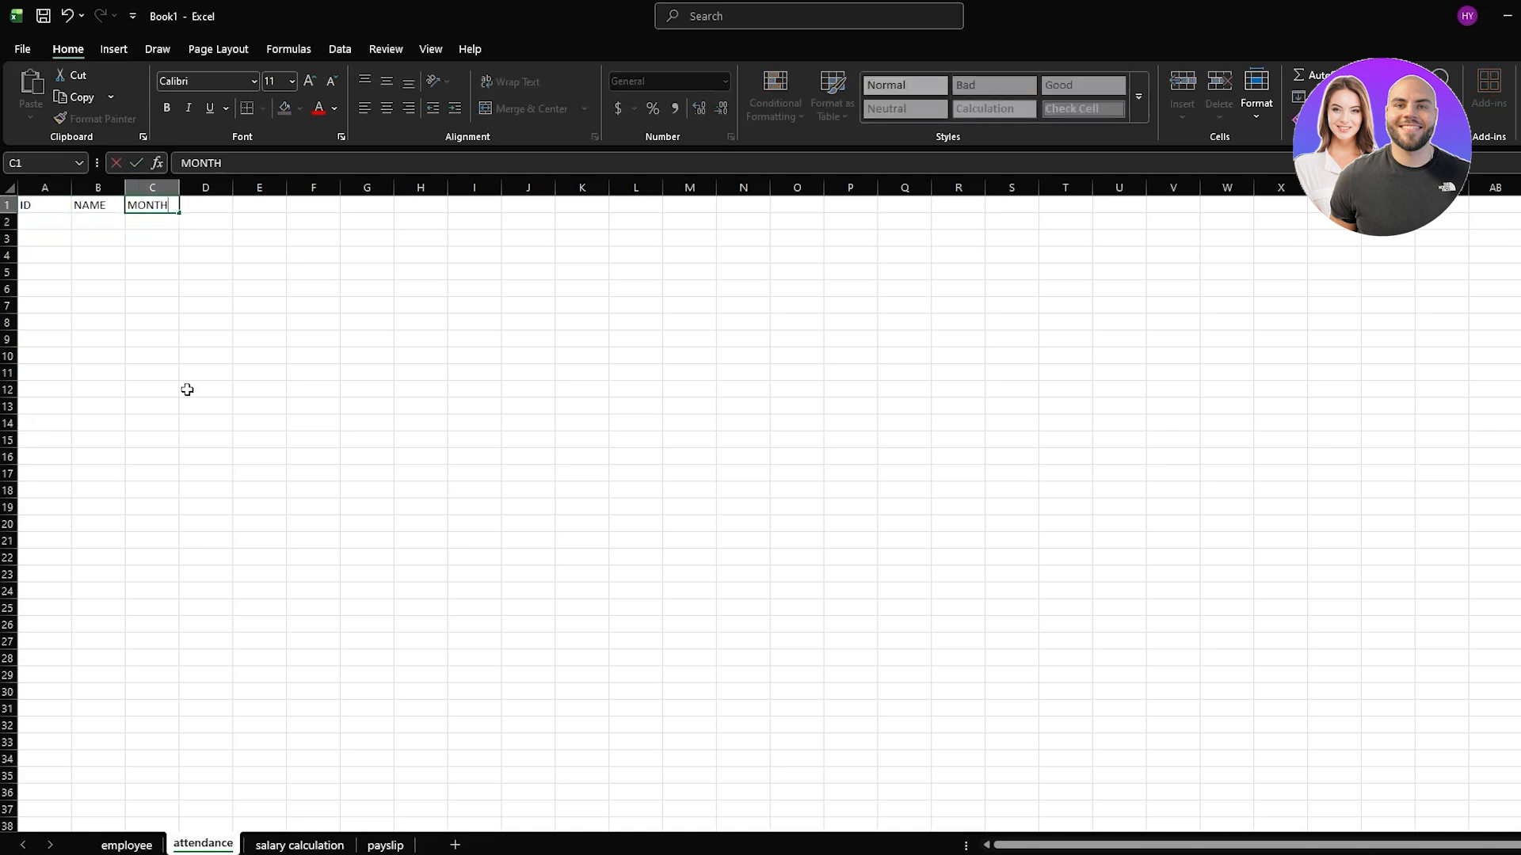
{"action": "key", "text": "Tab"}
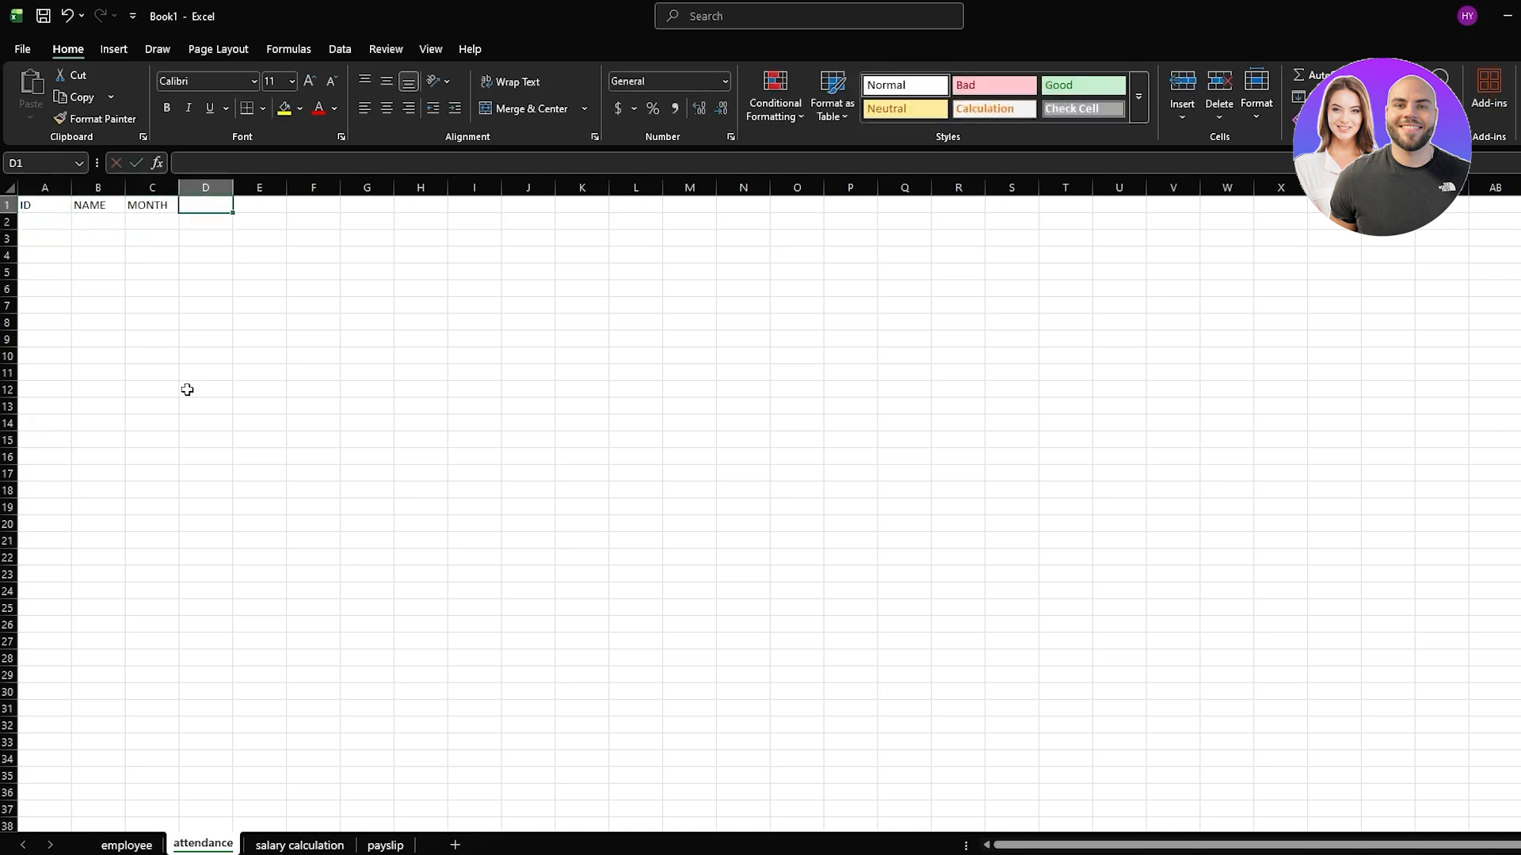
Enter the headers DAYS, PRESENT and ABSENT in cells D1 to F1 of the attendance sheet
{"action": "type", "text": "DAYS"}
{"action": "key", "text": "Tab"}
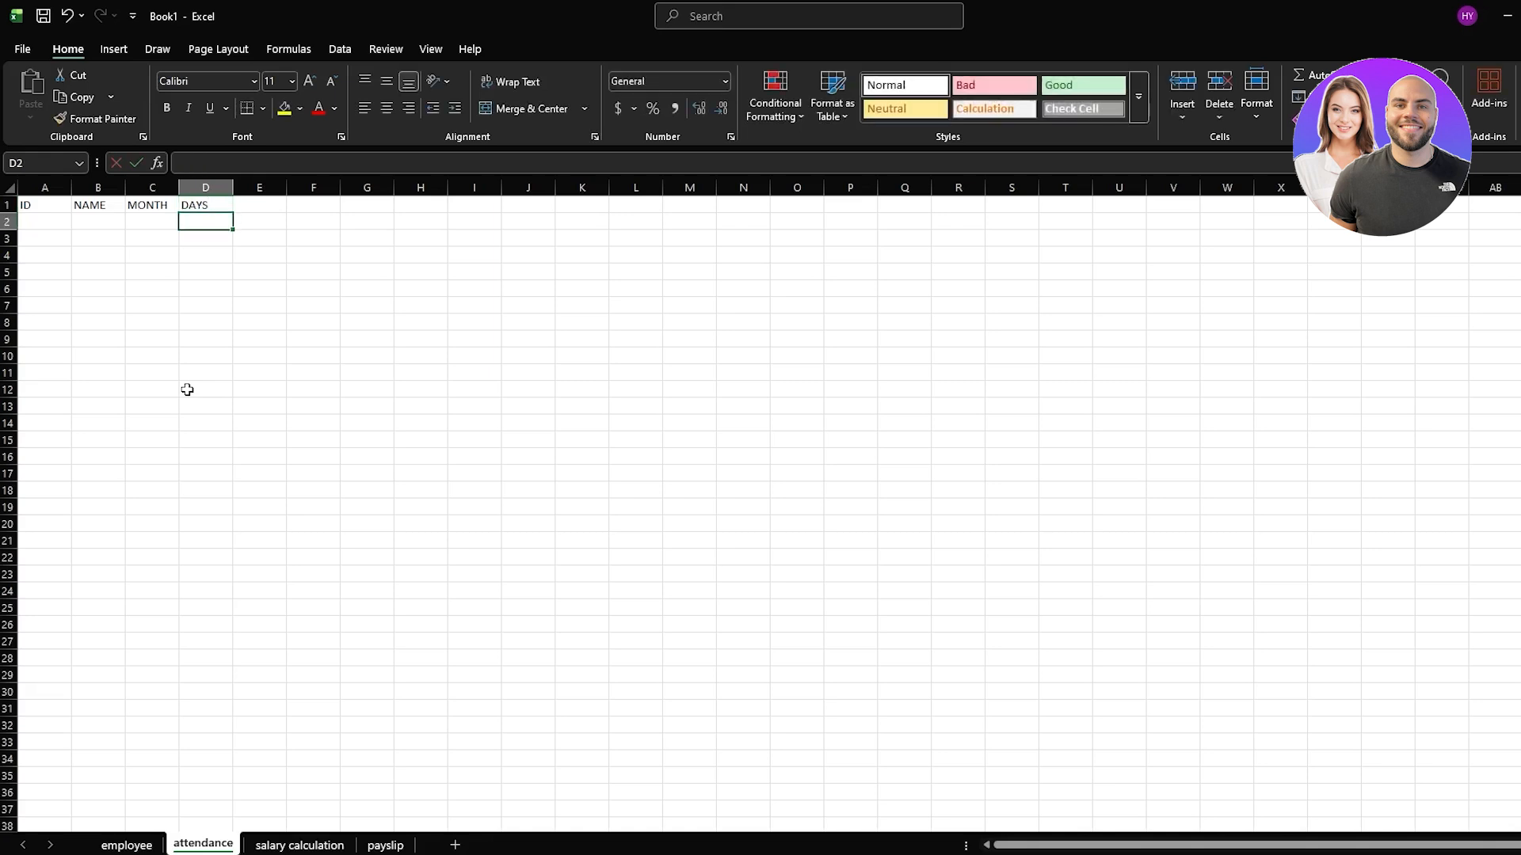
{"action": "type", "text": "PRESENT"}
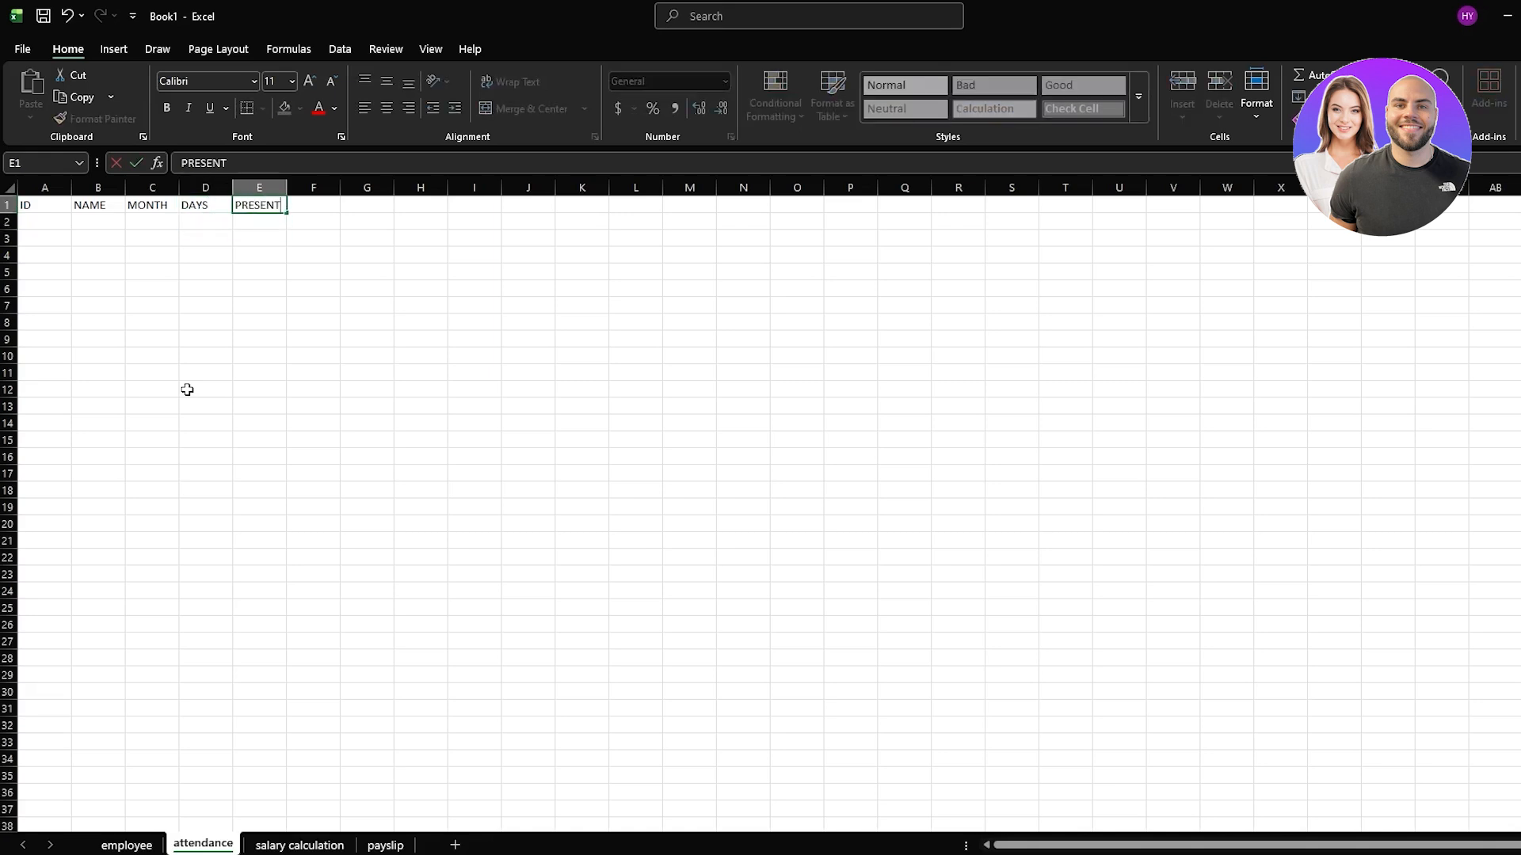
{"action": "key", "text": "Tab"}
{"action": "key", "text": "Down"}
{"action": "key", "text": "Up"}
{"action": "type", "text": "ABSENT"}
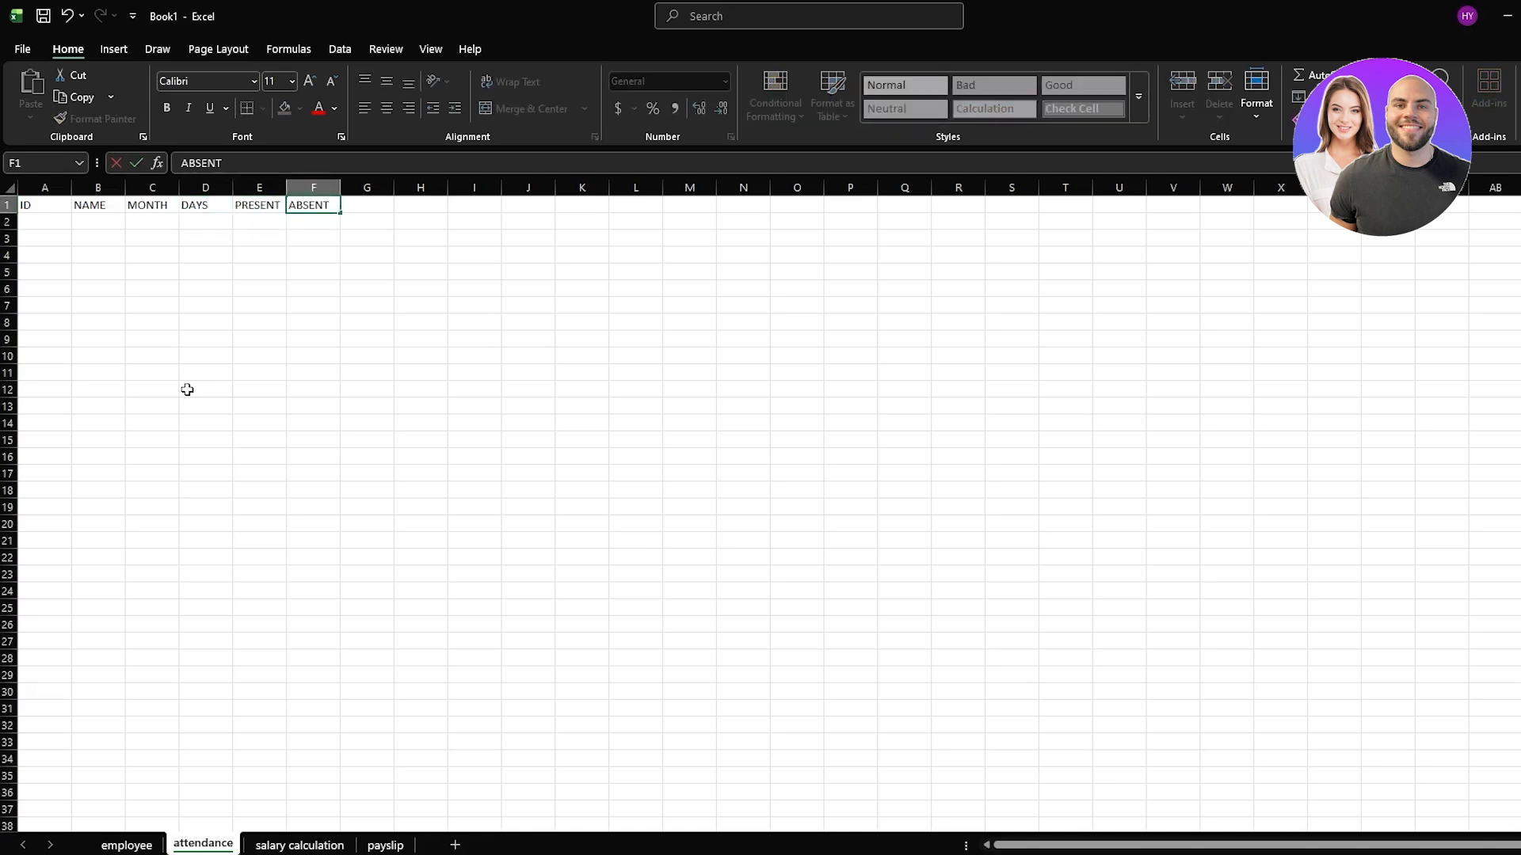
Enter the headers LATE and OVERTIME in cells G1 and H1
{"action": "key", "text": "Tab"}
{"action": "type", "text": "LATE"}
{"action": "key", "text": "Return"}
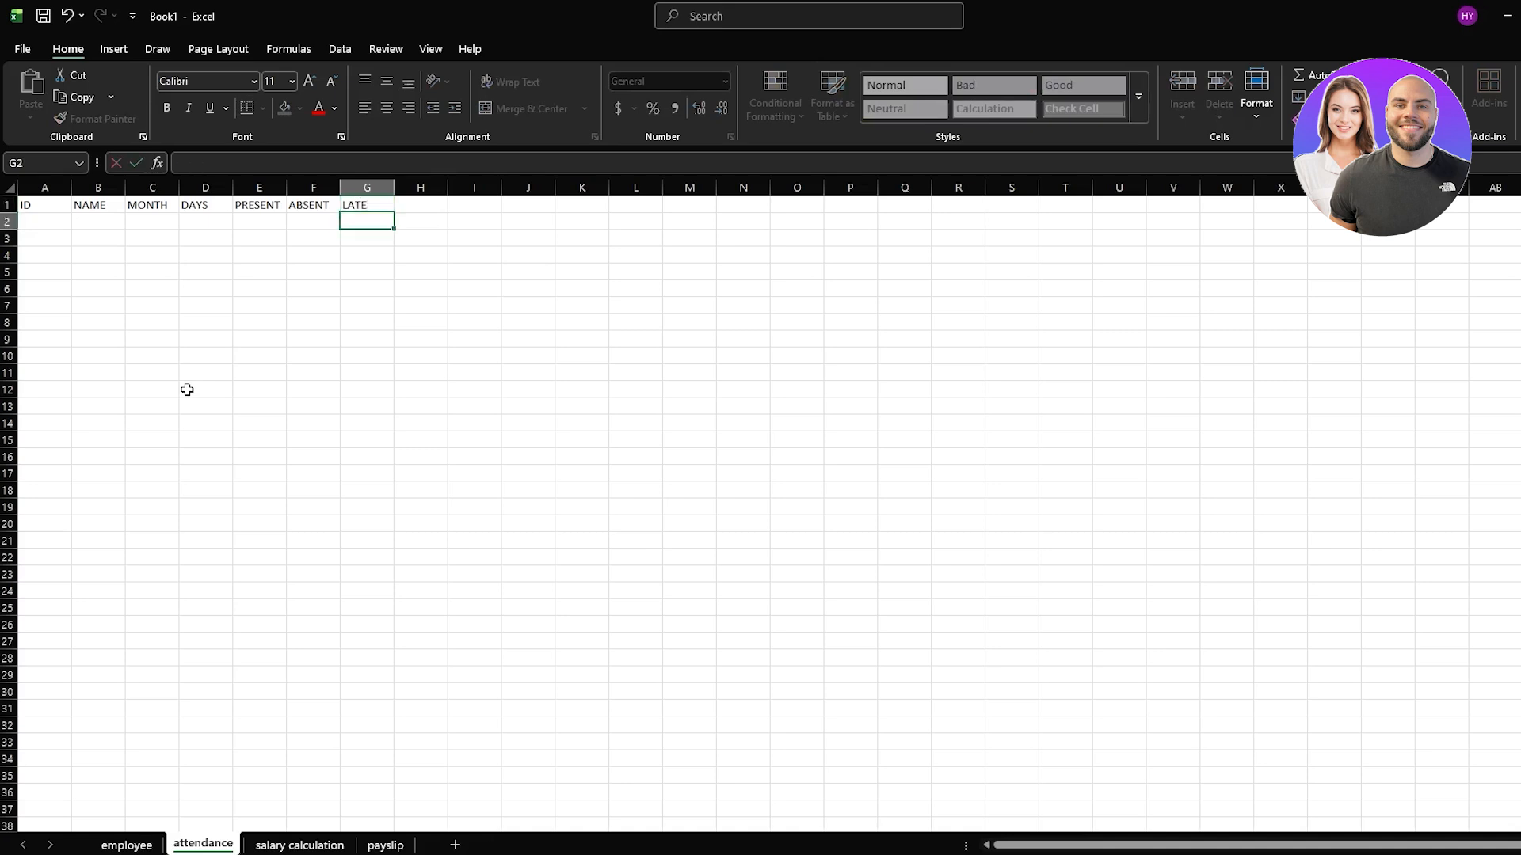
{"action": "key", "text": "Right"}
{"action": "key", "text": "Up"}
{"action": "type", "text": "OVERTIME"}
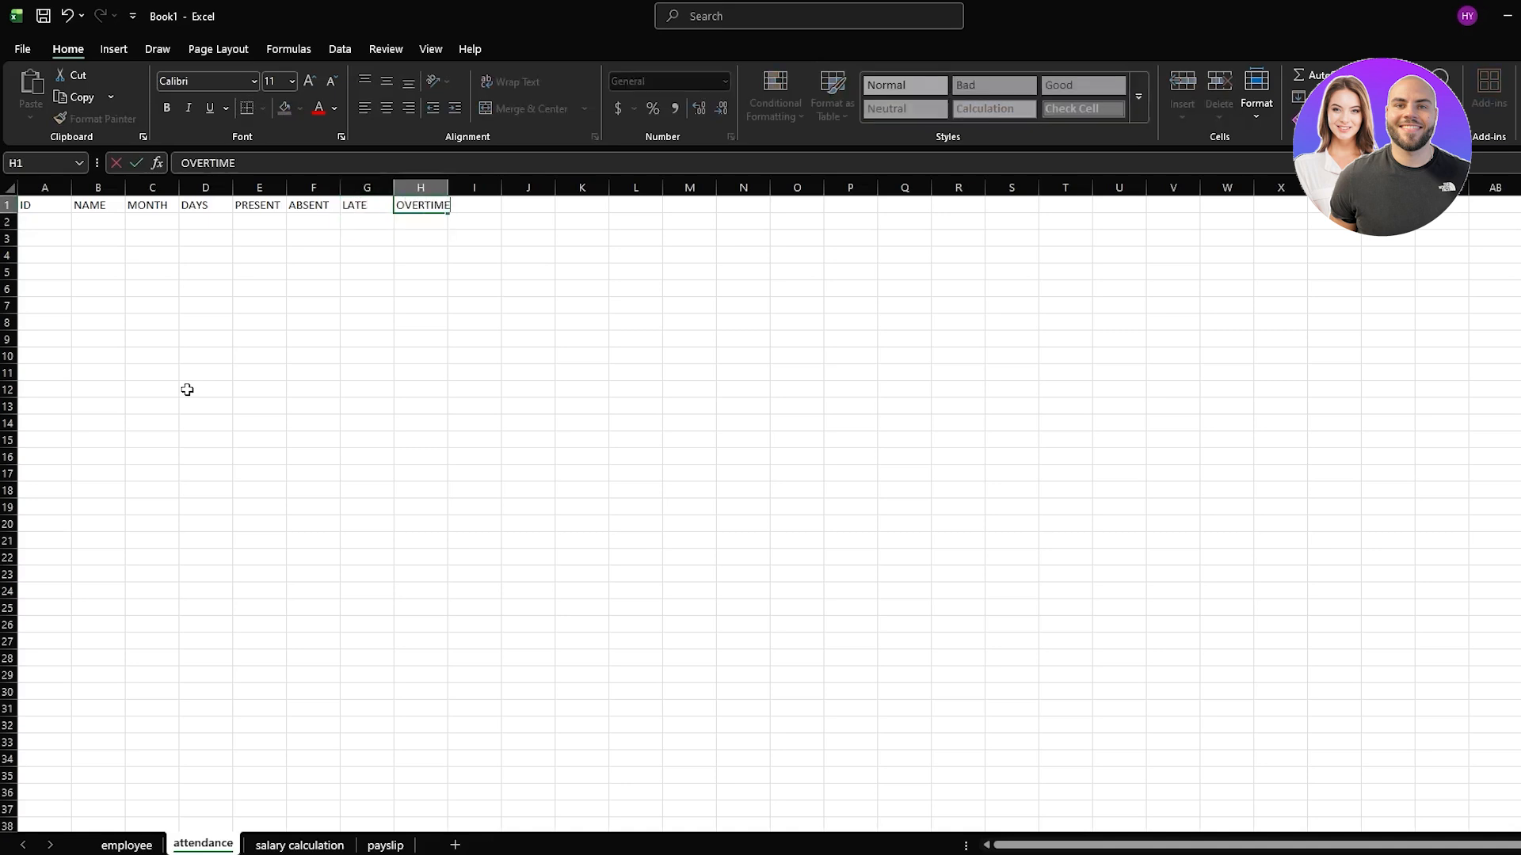
{"action": "key", "text": "Return"}
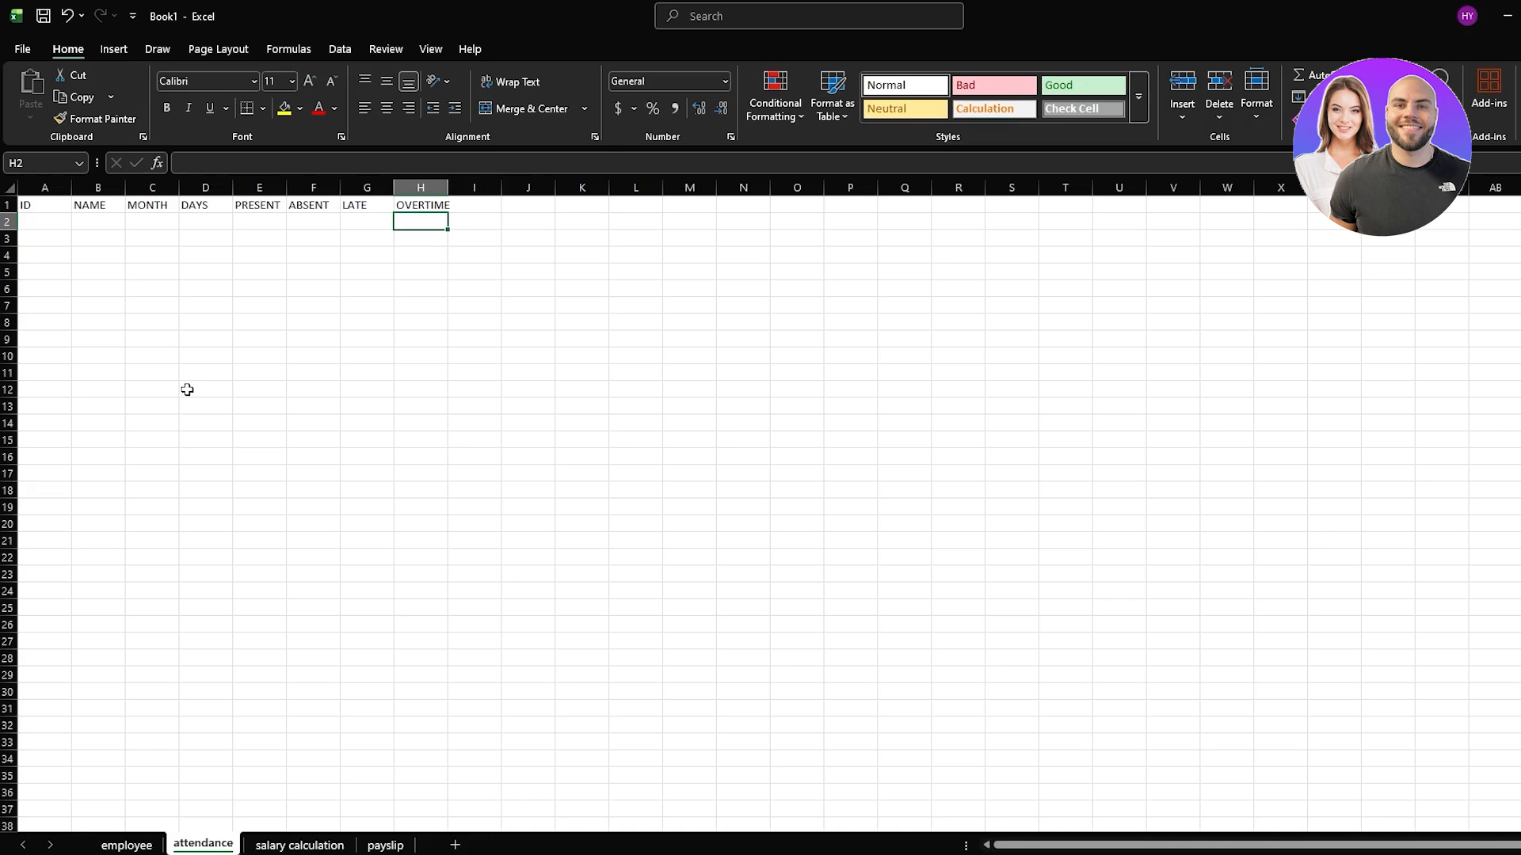
Enter the first employee's ID, the employee's name and the month JANUARY in cells A2 to C2
{"action": "left_click", "coordinate": [50, 220]}
{"action": "type", "text": "EM001"}
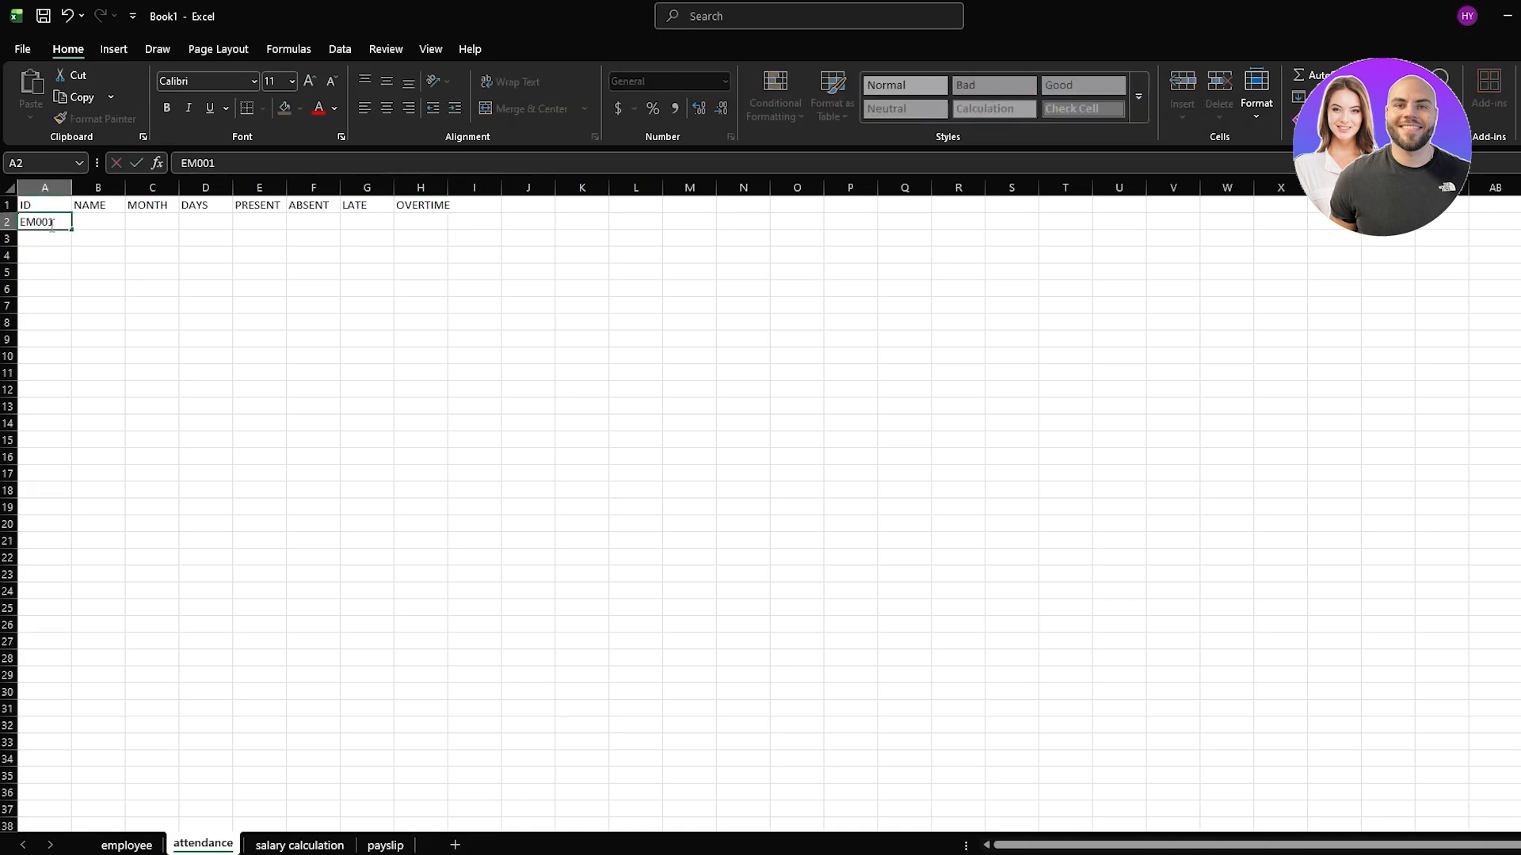
{"action": "key", "text": "Tab"}
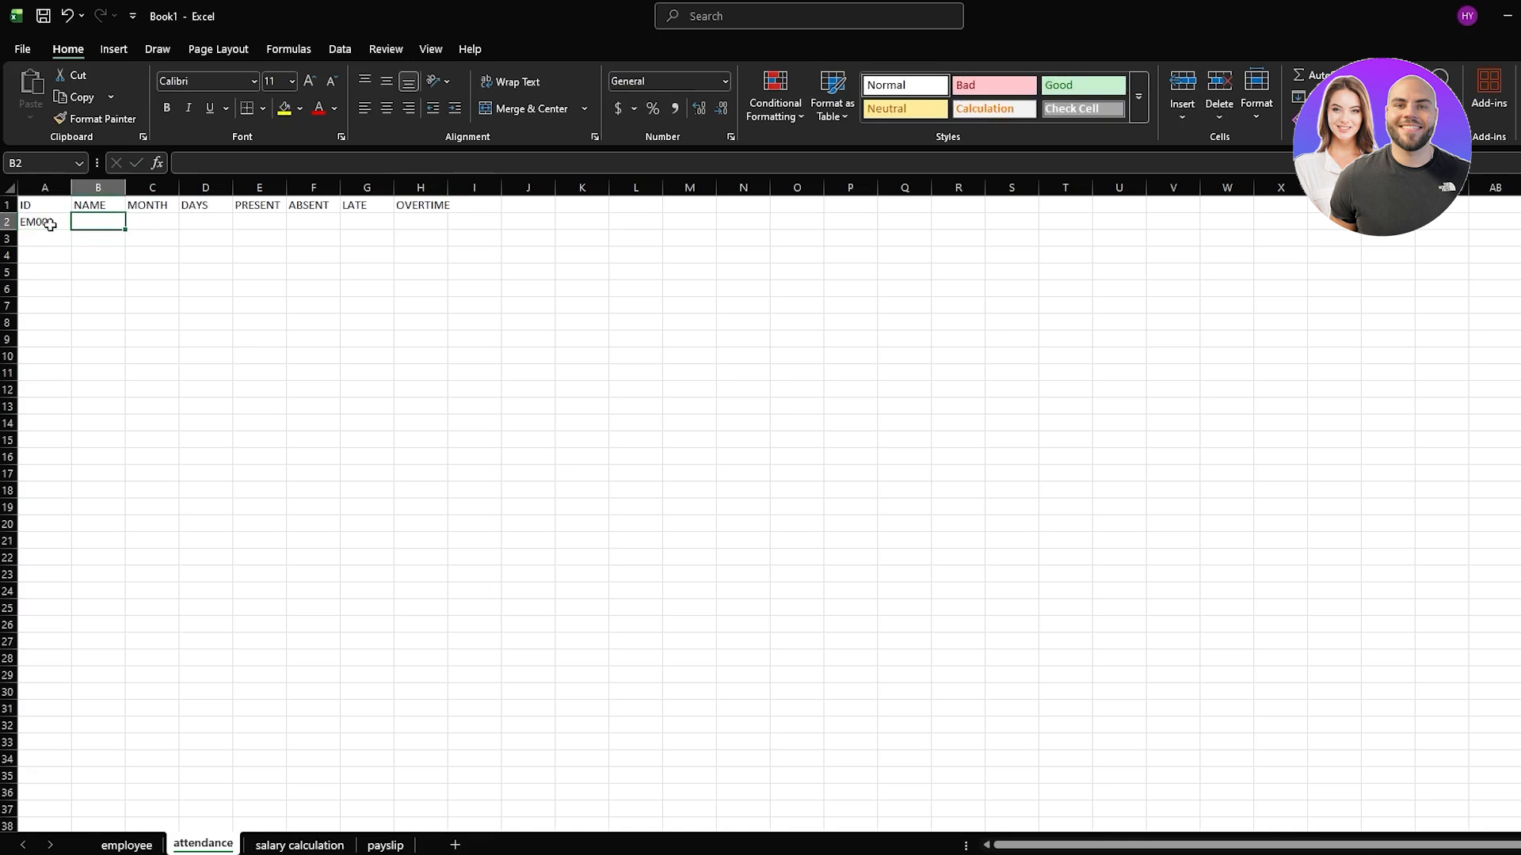
{"action": "type", "text": "JOHN"}
{"action": "key", "text": "Tab"}
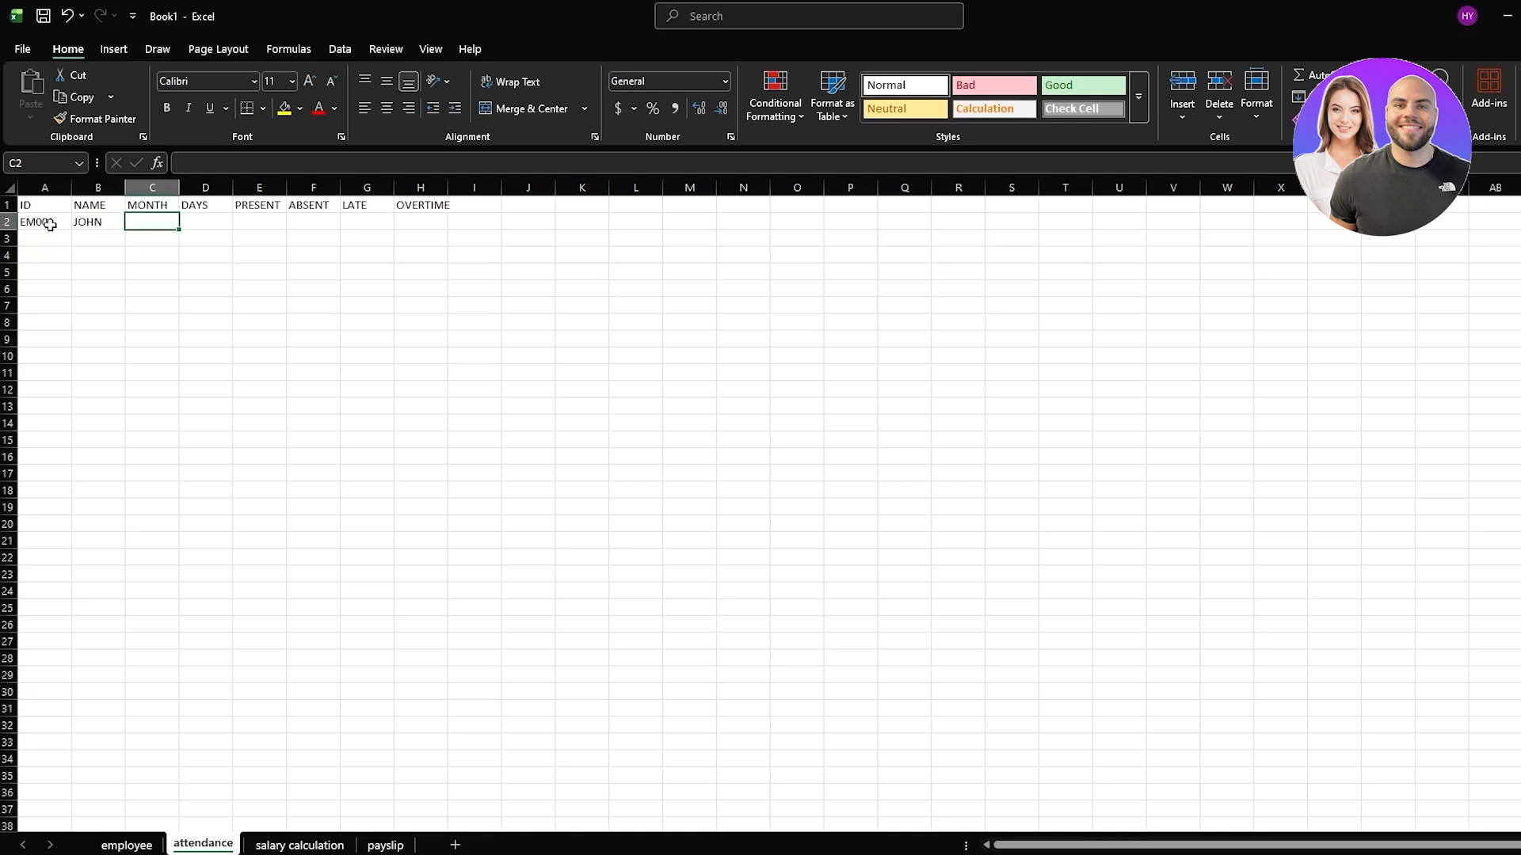
{"action": "type", "text": "JANUARY"}
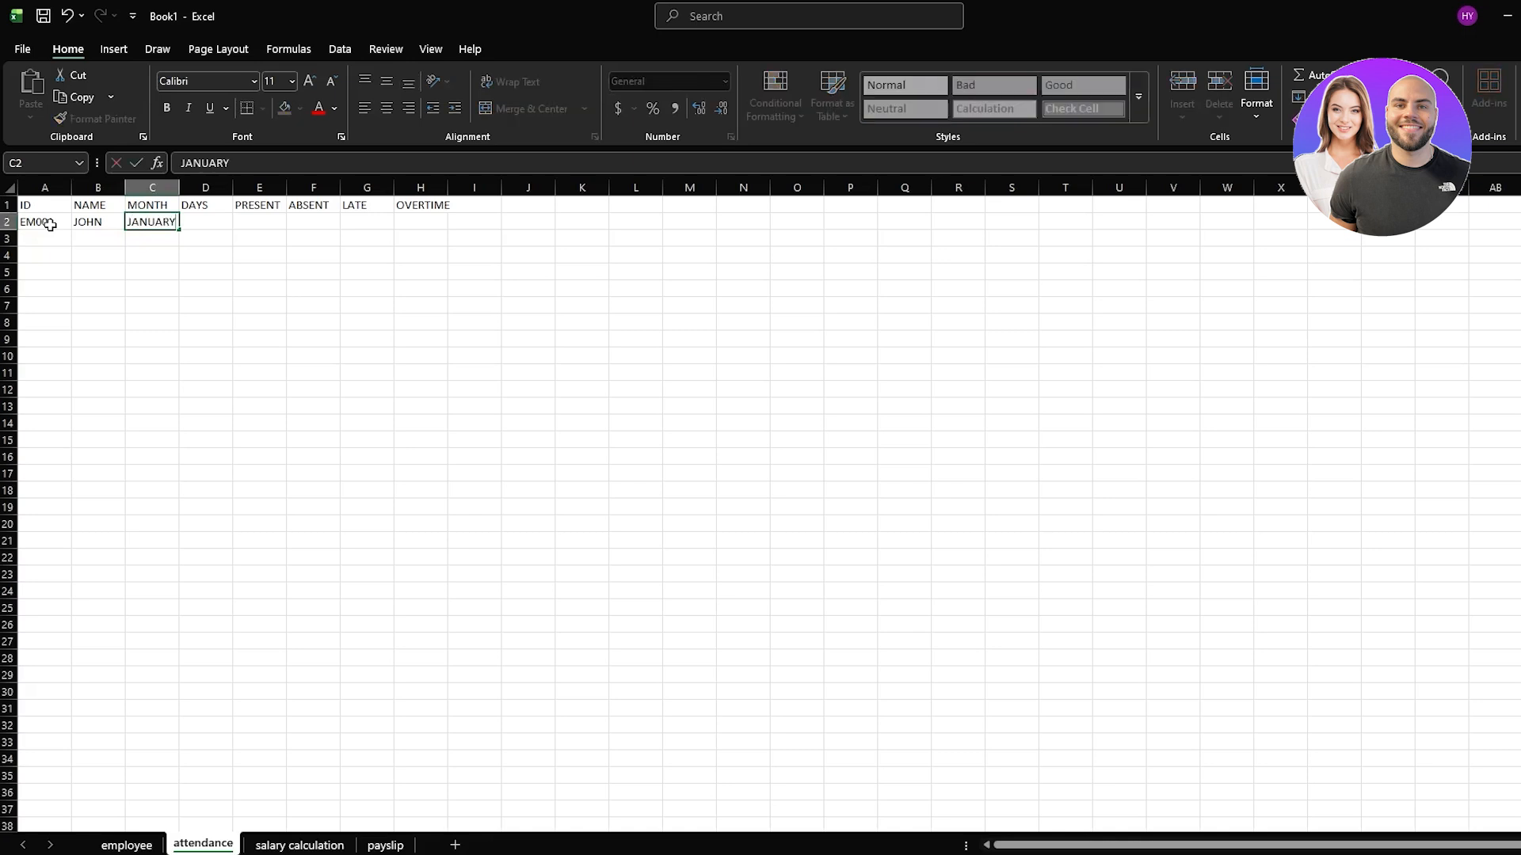
{"action": "key", "text": "Tab"}
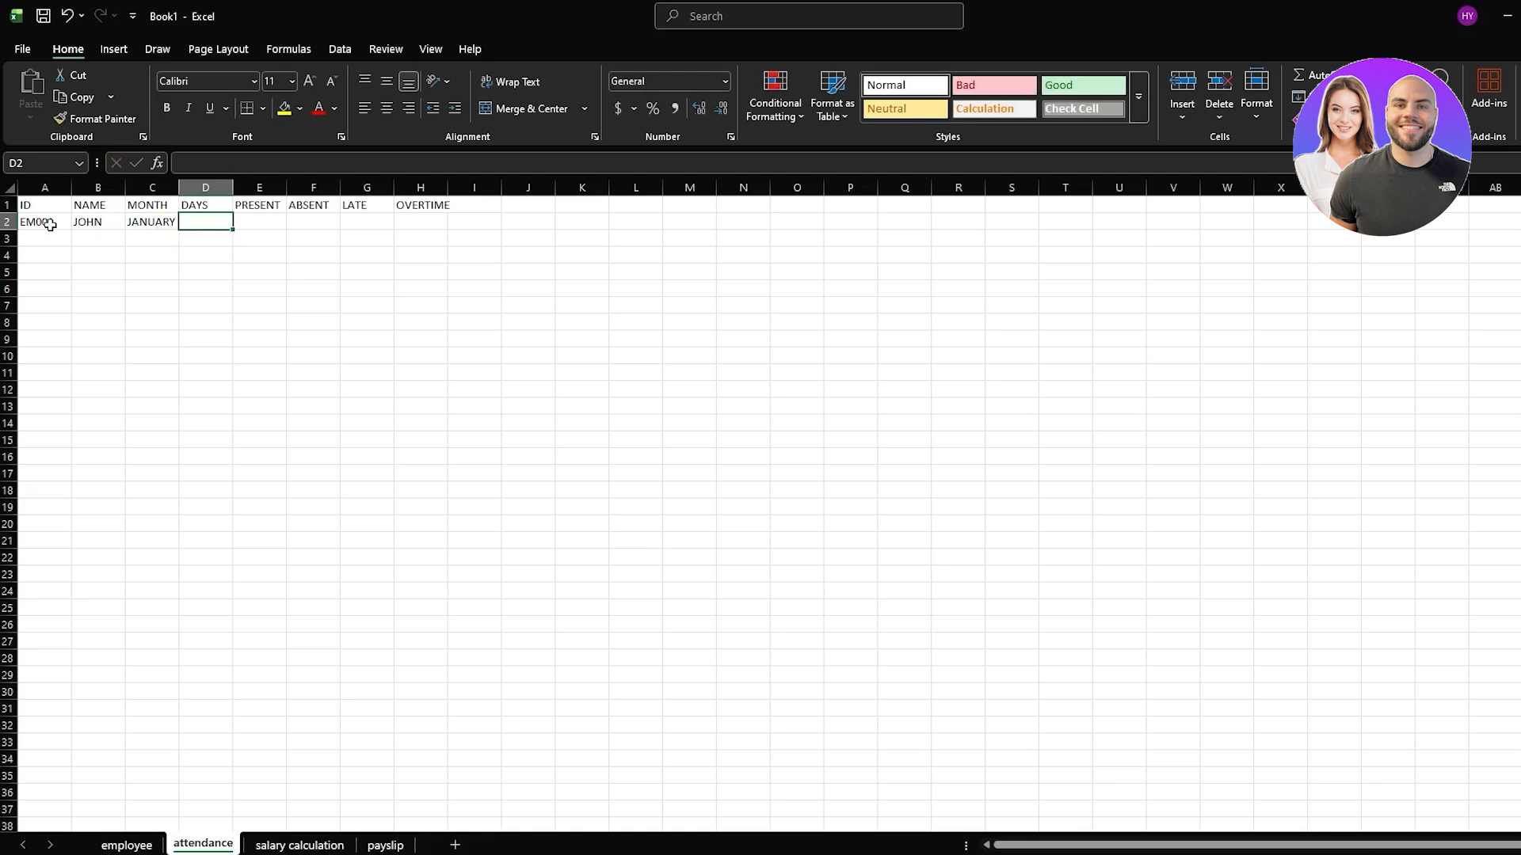
Fill in the first employee's attendance in cells D2 to H2: 26 days, 24 present, 2 absent, 5 late and 6 overtime
{"action": "type", "text": "26"}
{"action": "key", "text": "Tab"}
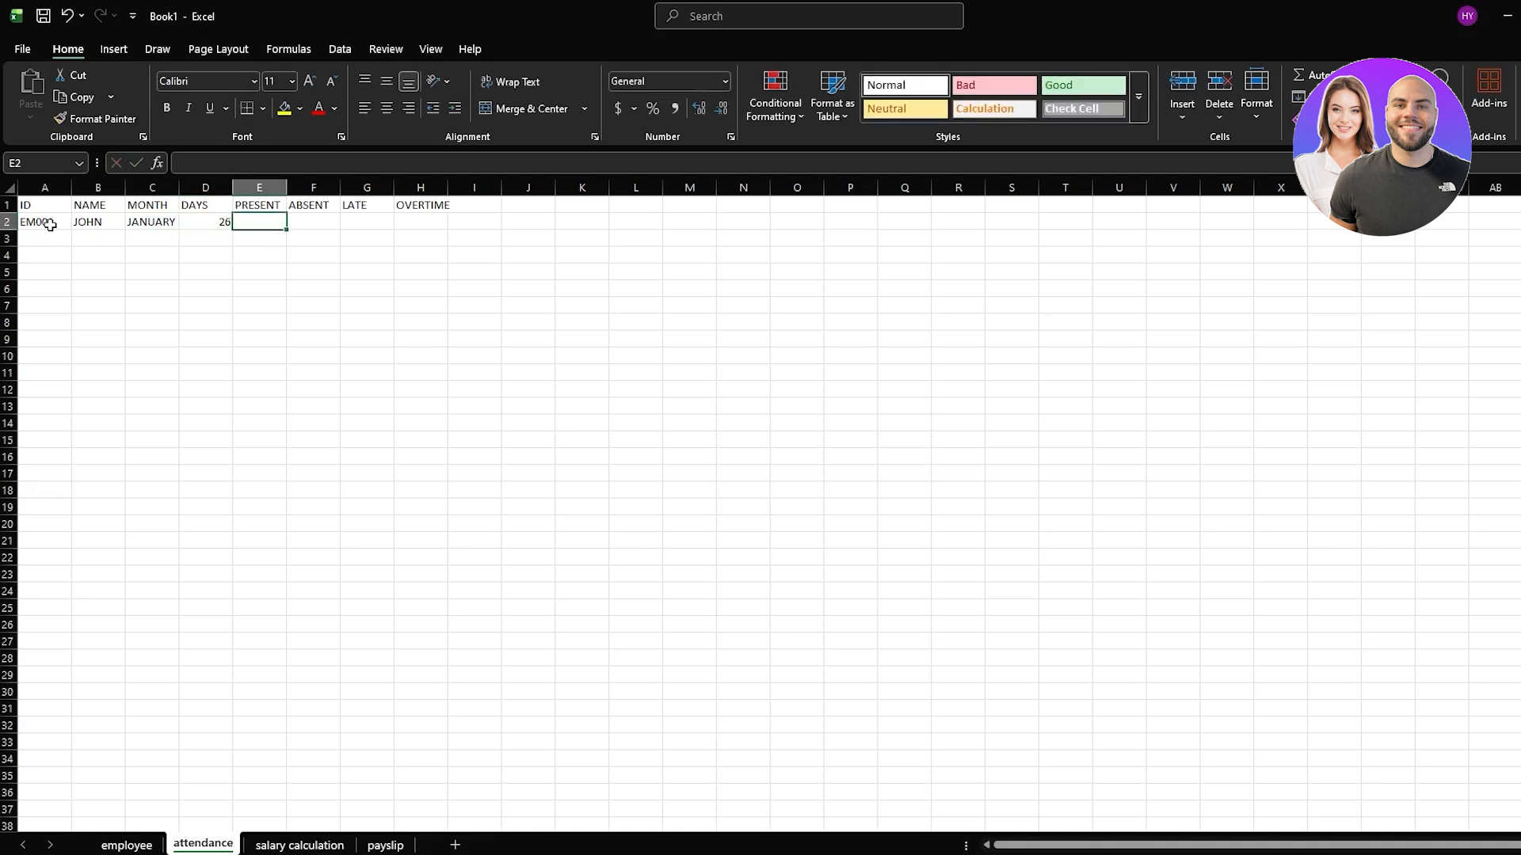
{"action": "type", "text": "24"}
{"action": "key", "text": "Tab"}
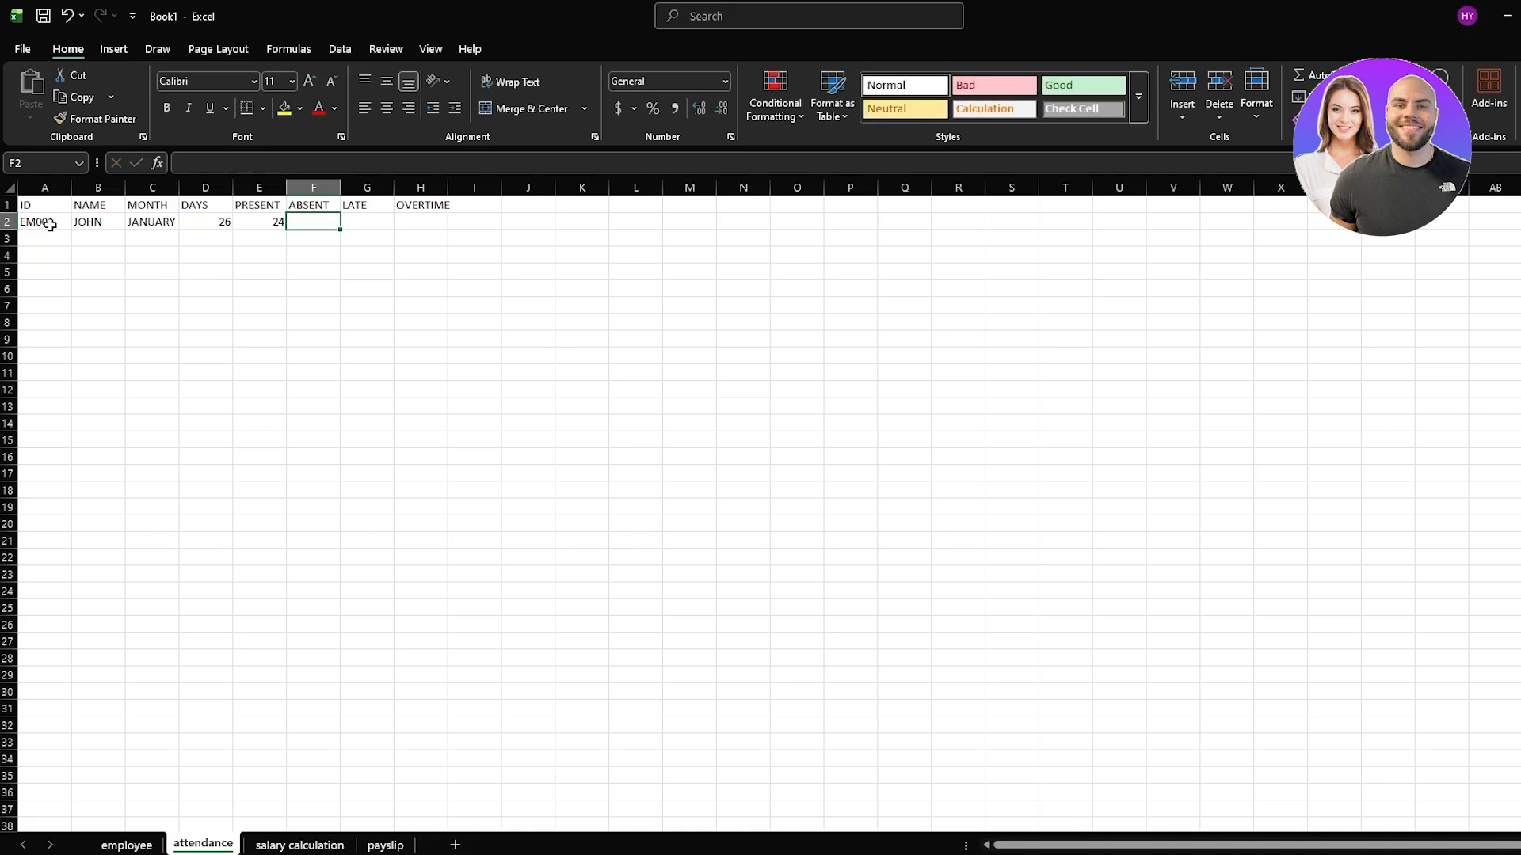
{"action": "type", "text": "2"}
{"action": "key", "text": "Tab"}
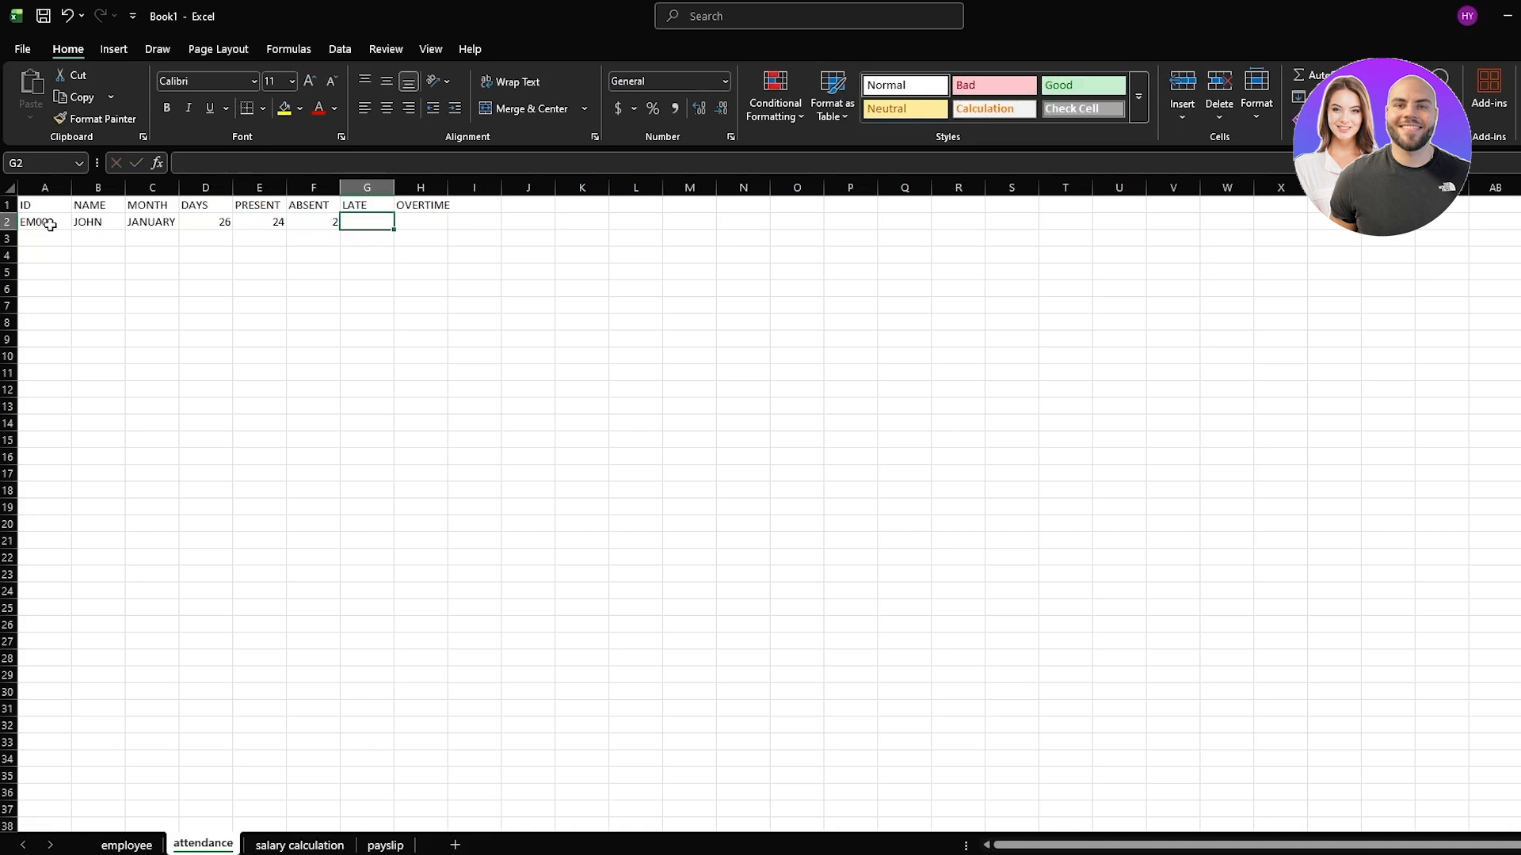
{"action": "type", "text": "5"}
{"action": "key", "text": "Tab"}
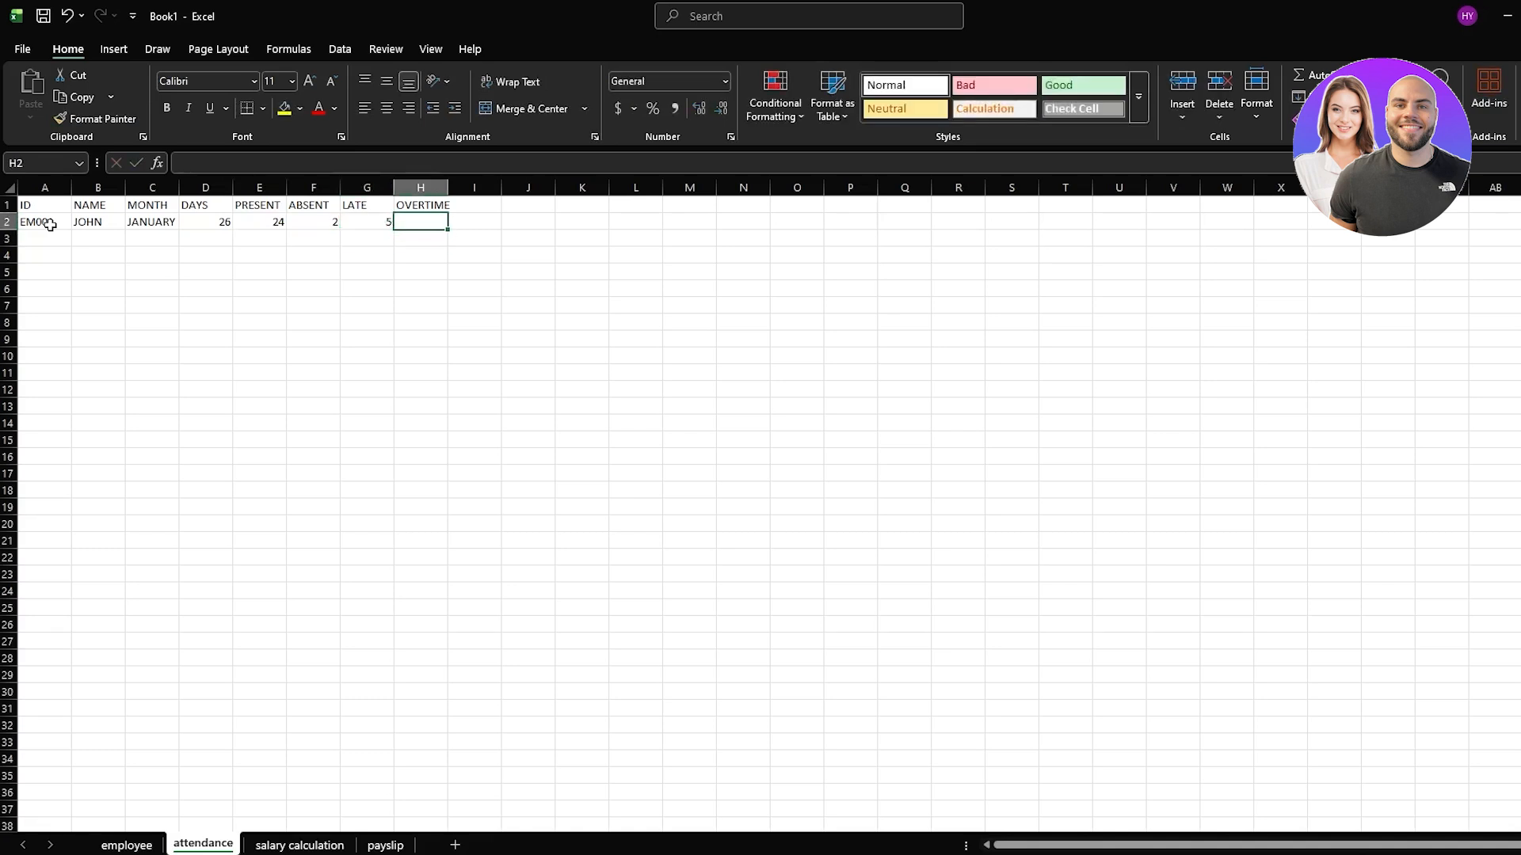
{"action": "type", "text": "6"}
{"action": "key", "text": "Return"}
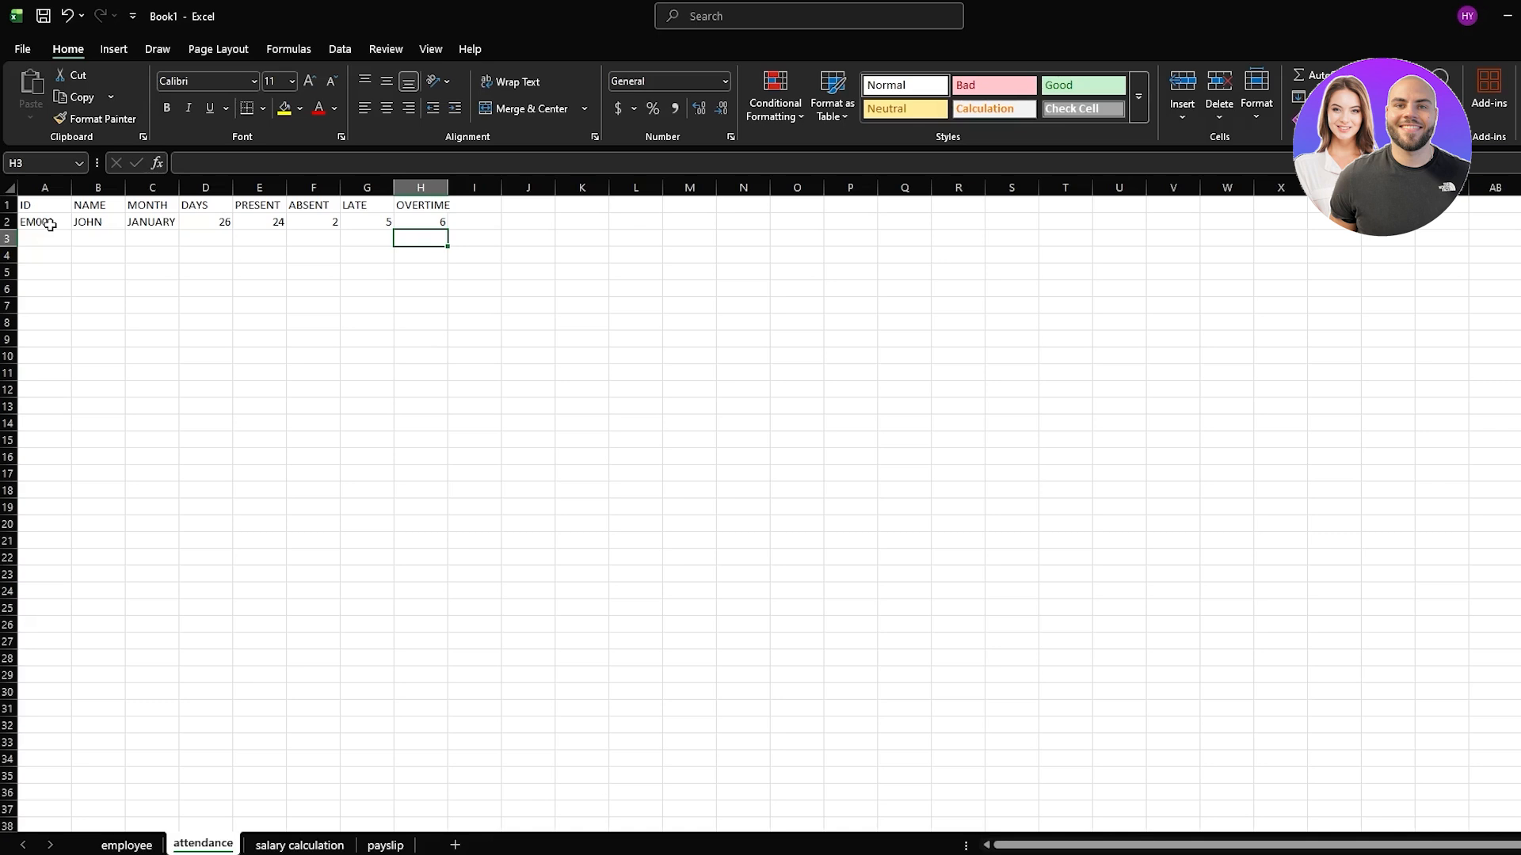
{"action": "left_click", "coordinate": [97, 235]}
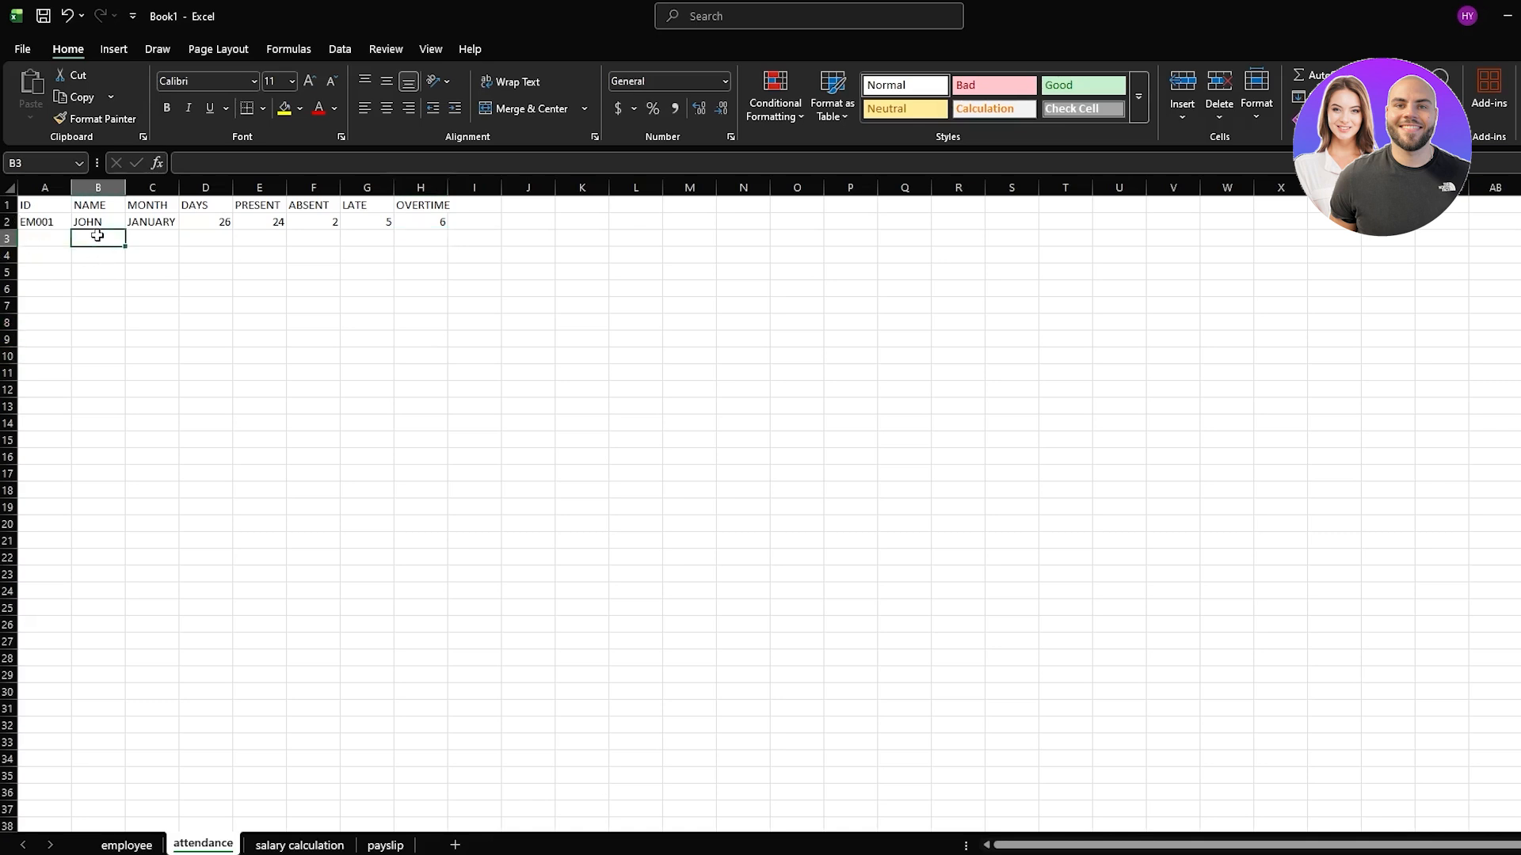
{"action": "type", "text": "VLOO"}
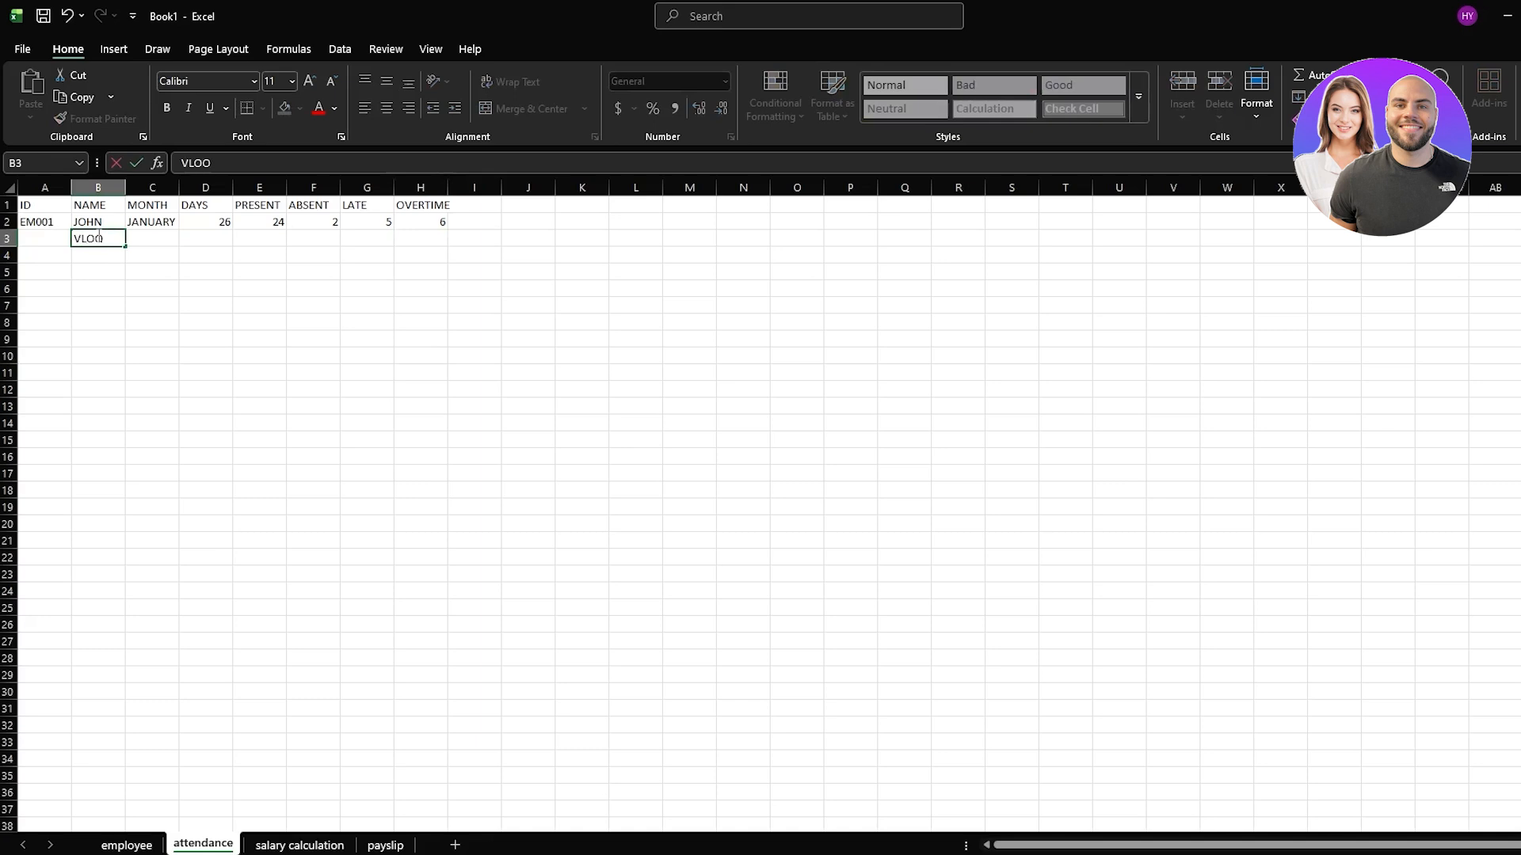
{"action": "type", "text": "KUP"}
{"action": "key", "text": "BackSpace"}
{"action": "key", "text": "BackSpace"}
{"action": "key", "text": "BackSpace"}
{"action": "key", "text": "BackSpace"}
{"action": "key", "text": "BackSpace"}
{"action": "key", "text": "BackSpace"}
{"action": "key", "text": "BackSpace"}
{"action": "key", "text": "BackSpace"}
{"action": "type", "text": "AND("}
{"action": "key", "text": "BackSpace"}
{"action": "key", "text": "BackSpace"}
{"action": "key", "text": "BackSpace"}
{"action": "type", "text": "AND"}
{"action": "key", "text": "BackSpace"}
{"action": "key", "text": "BackSpace"}
{"action": "key", "text": "BackSpace"}
{"action": "type", "text": "VLOOKUP(EMPL"}
{"action": "key", "text": "BackSpace"}
{"action": "key", "text": "BackSpace"}
{"action": "key", "text": "BackSpace"}
{"action": "key", "text": "BackSpace"}
{"action": "key", "text": "BackSpace"}
{"action": "key", "text": "BackSpace"}
{"action": "key", "text": "BackSpace"}
{"action": "key", "text": "BackSpace"}
{"action": "key", "text": "BackSpace"}
{"action": "key", "text": "BackSpace"}
{"action": "left_click", "coordinate": [149, 286]}
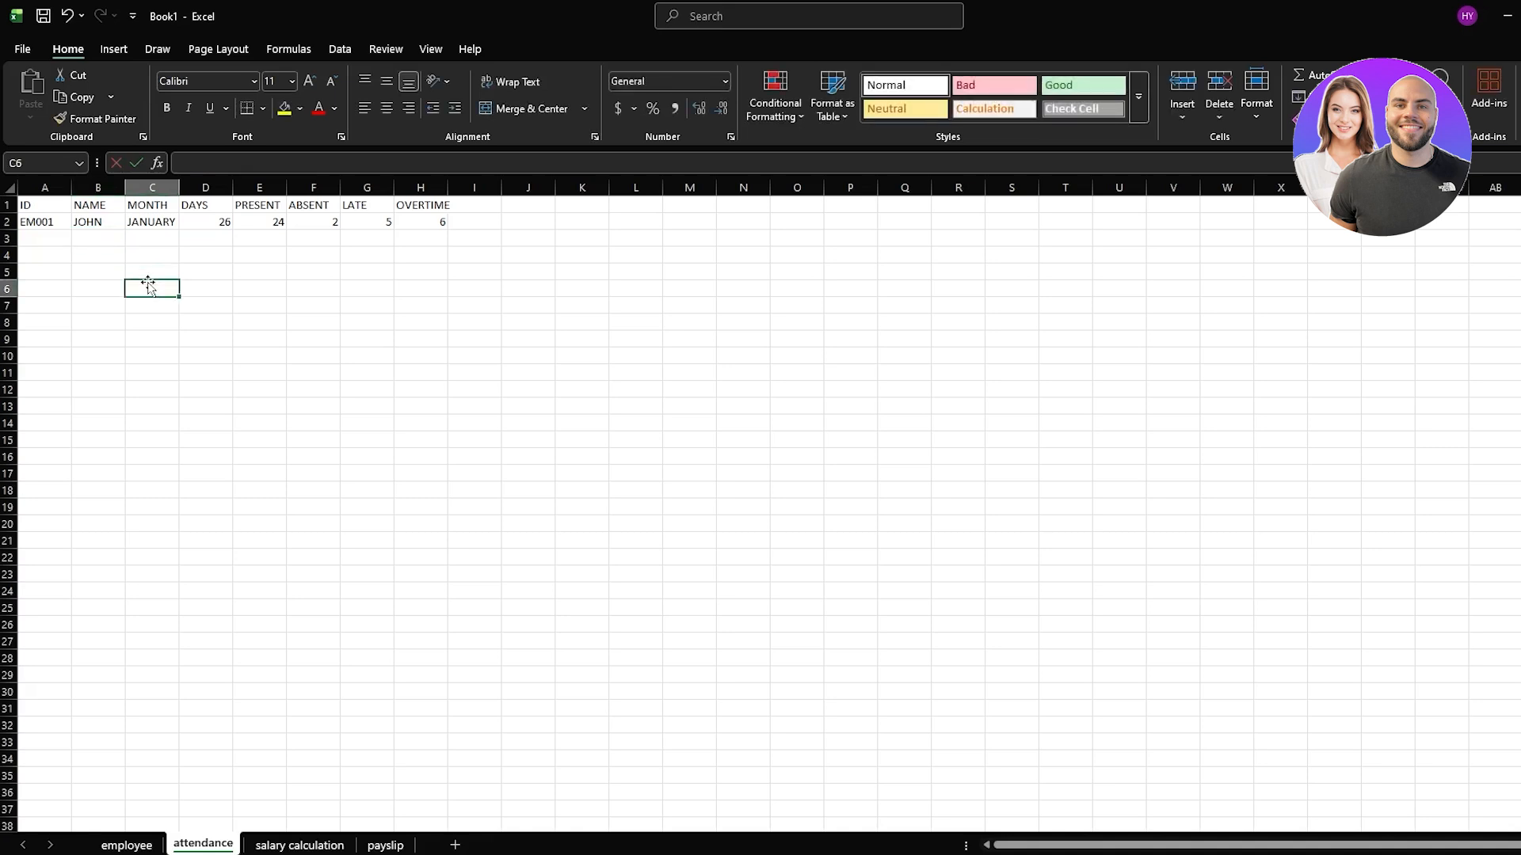
On the salary calculation sheet, enter the headers ID, NAME and BASE SALARY in cells A1 to C1
{"action": "left_click", "coordinate": [317, 846]}
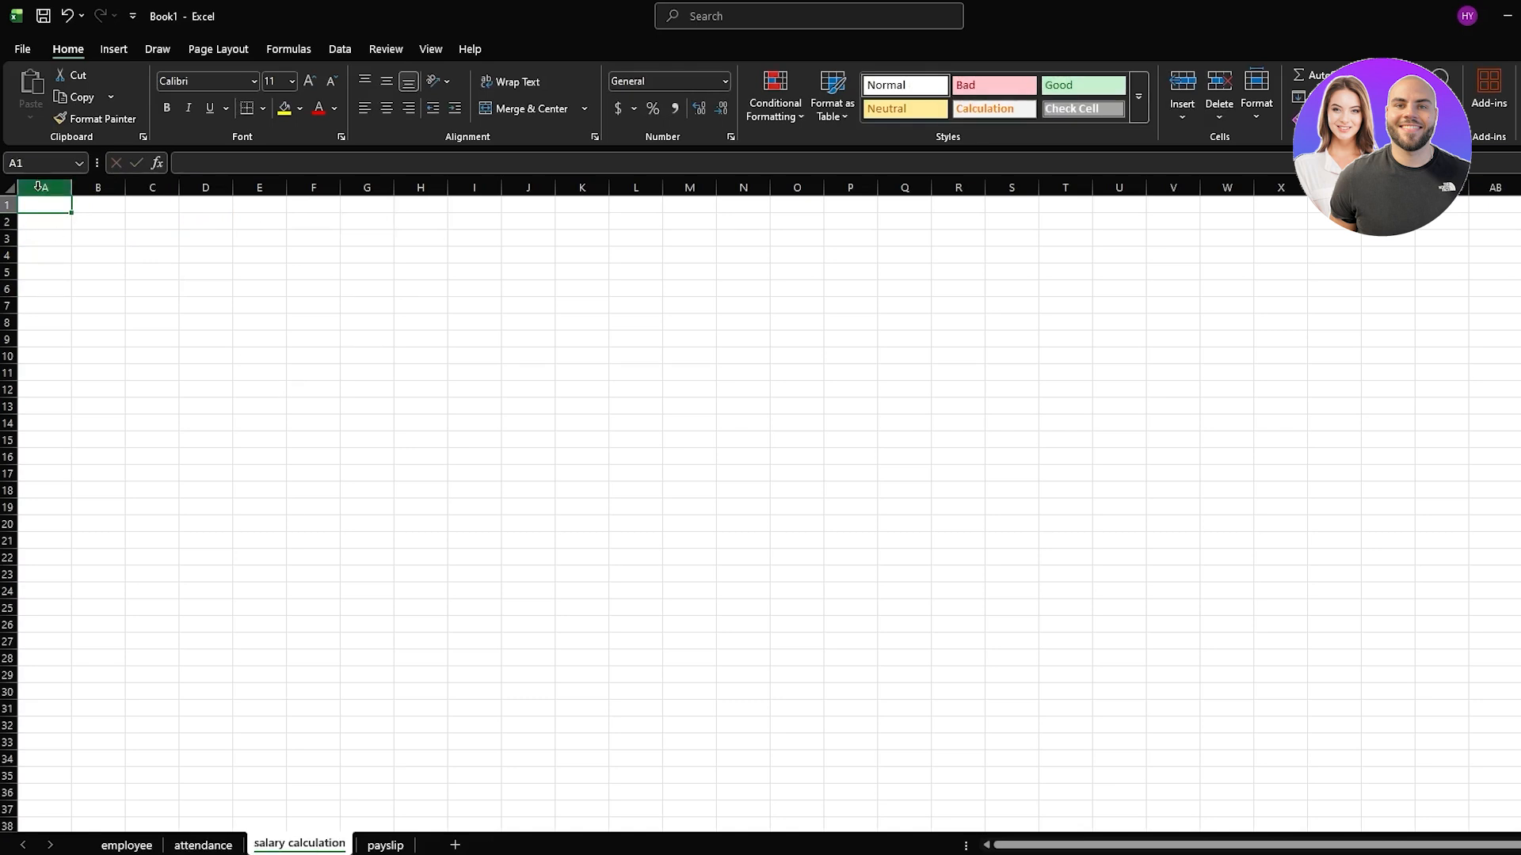
{"action": "type", "text": "ID]"}
{"action": "key", "text": "Return"}
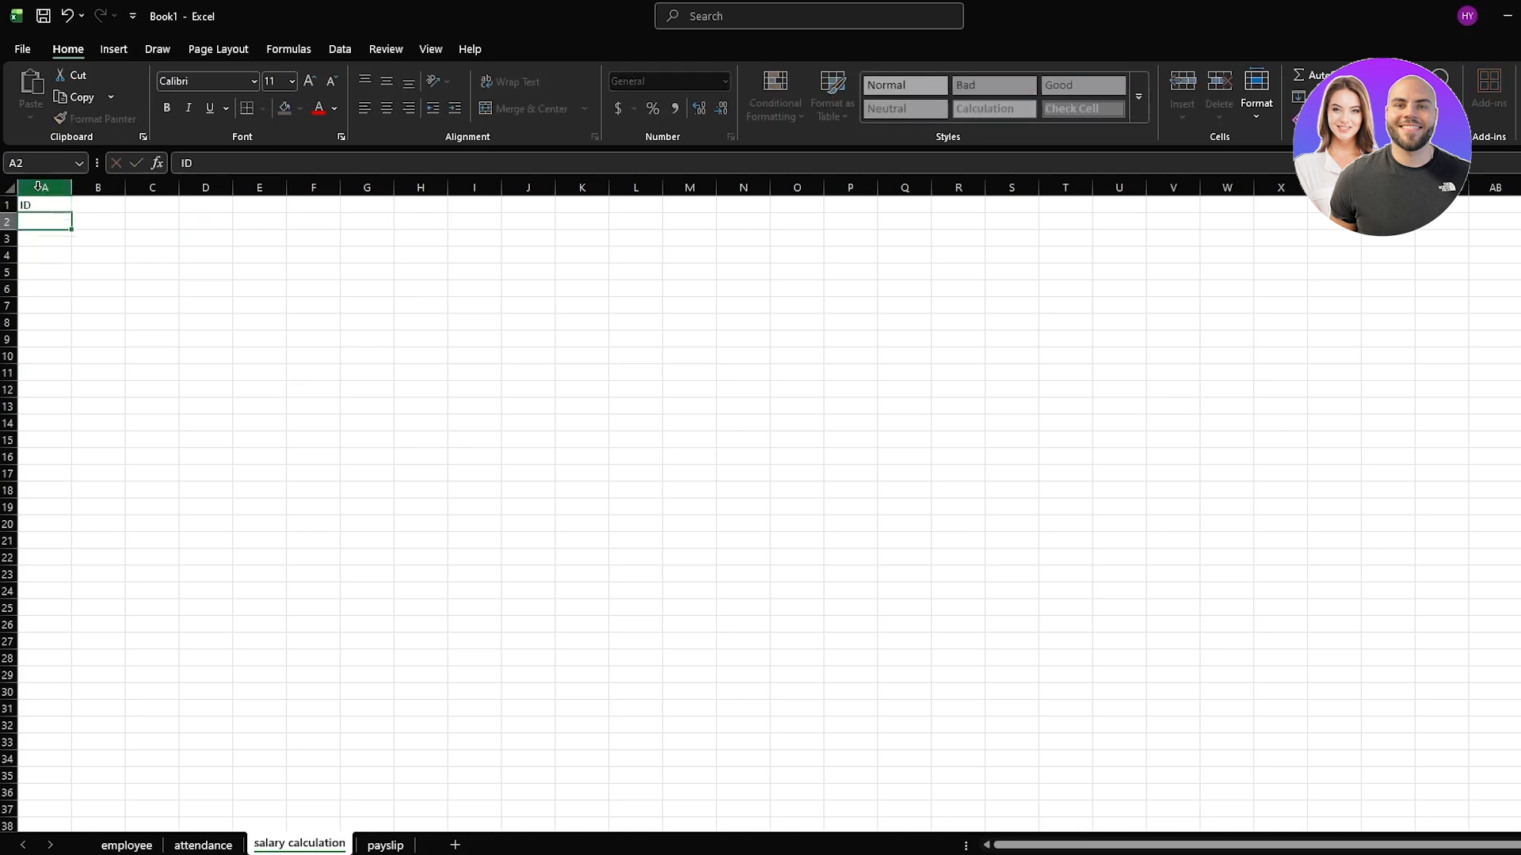
{"action": "key", "text": "Right"}
{"action": "key", "text": "Up"}
{"action": "type", "text": "NAME"}
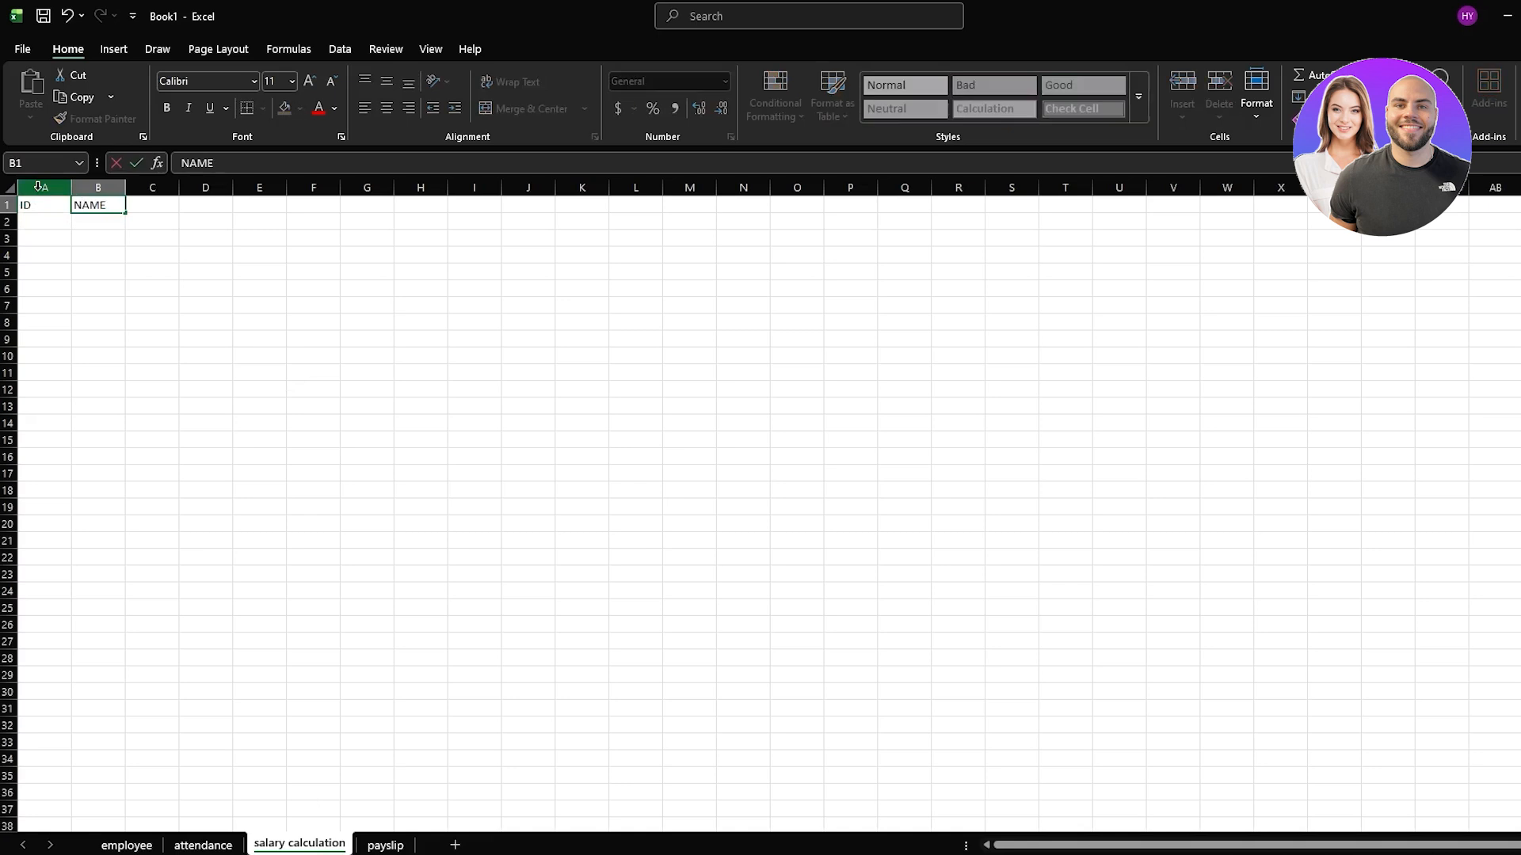
{"action": "key", "text": "Return"}
{"action": "key", "text": "Right"}
{"action": "key", "text": "Up"}
{"action": "type", "text": "BASESL"}
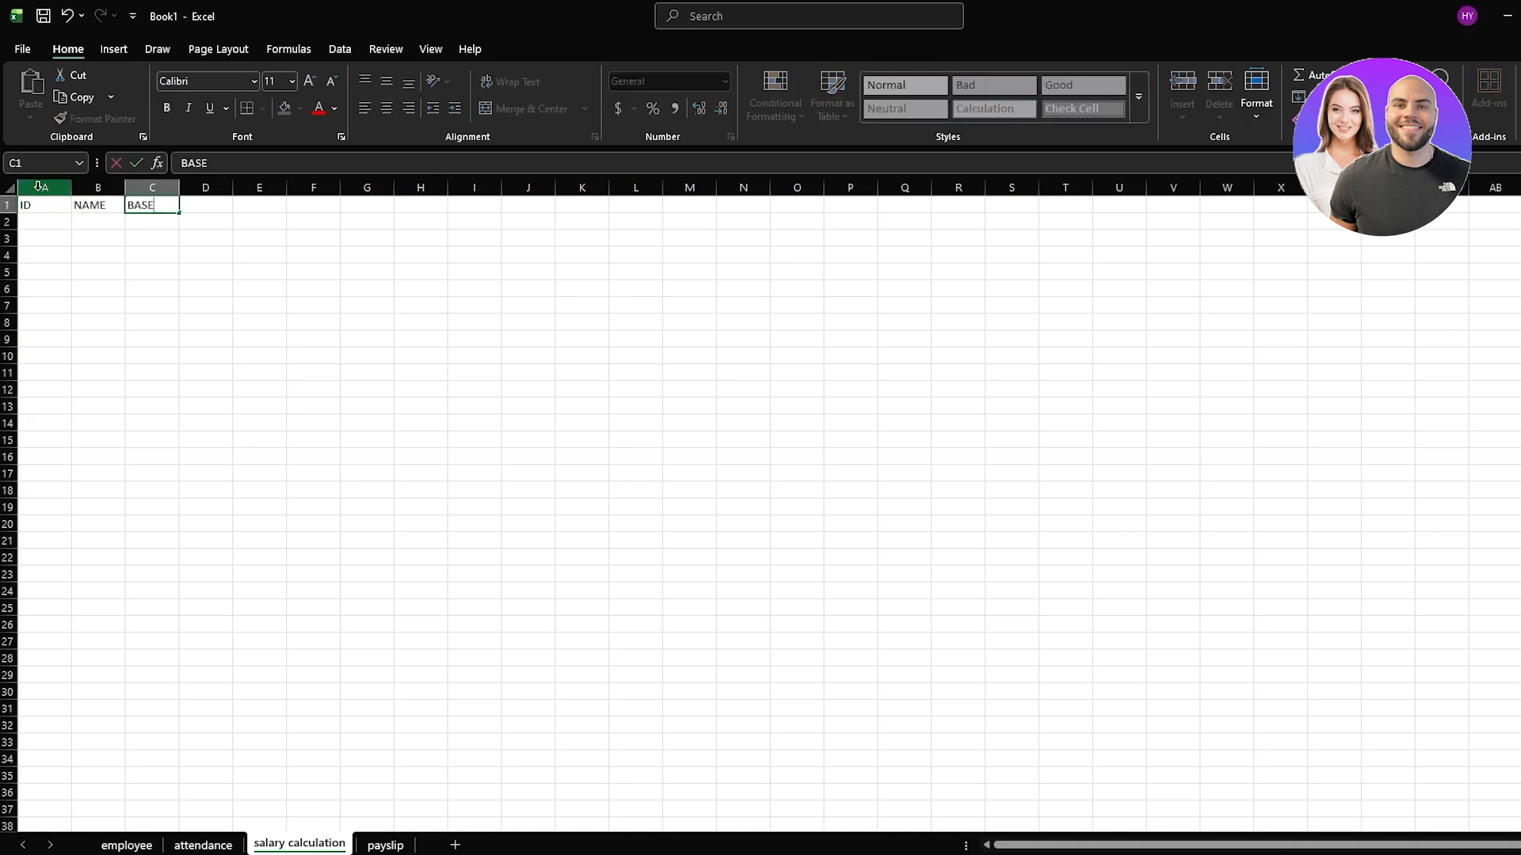
{"action": "key", "text": "BackSpace"}
{"action": "type", "text": "SALARY"}
{"action": "key", "text": "Return"}
Enter the headers PER DAY SALARY, PRESENT and ABSENT in cells D1 to F1
{"action": "key", "text": "Right"}
{"action": "key", "text": "Up"}
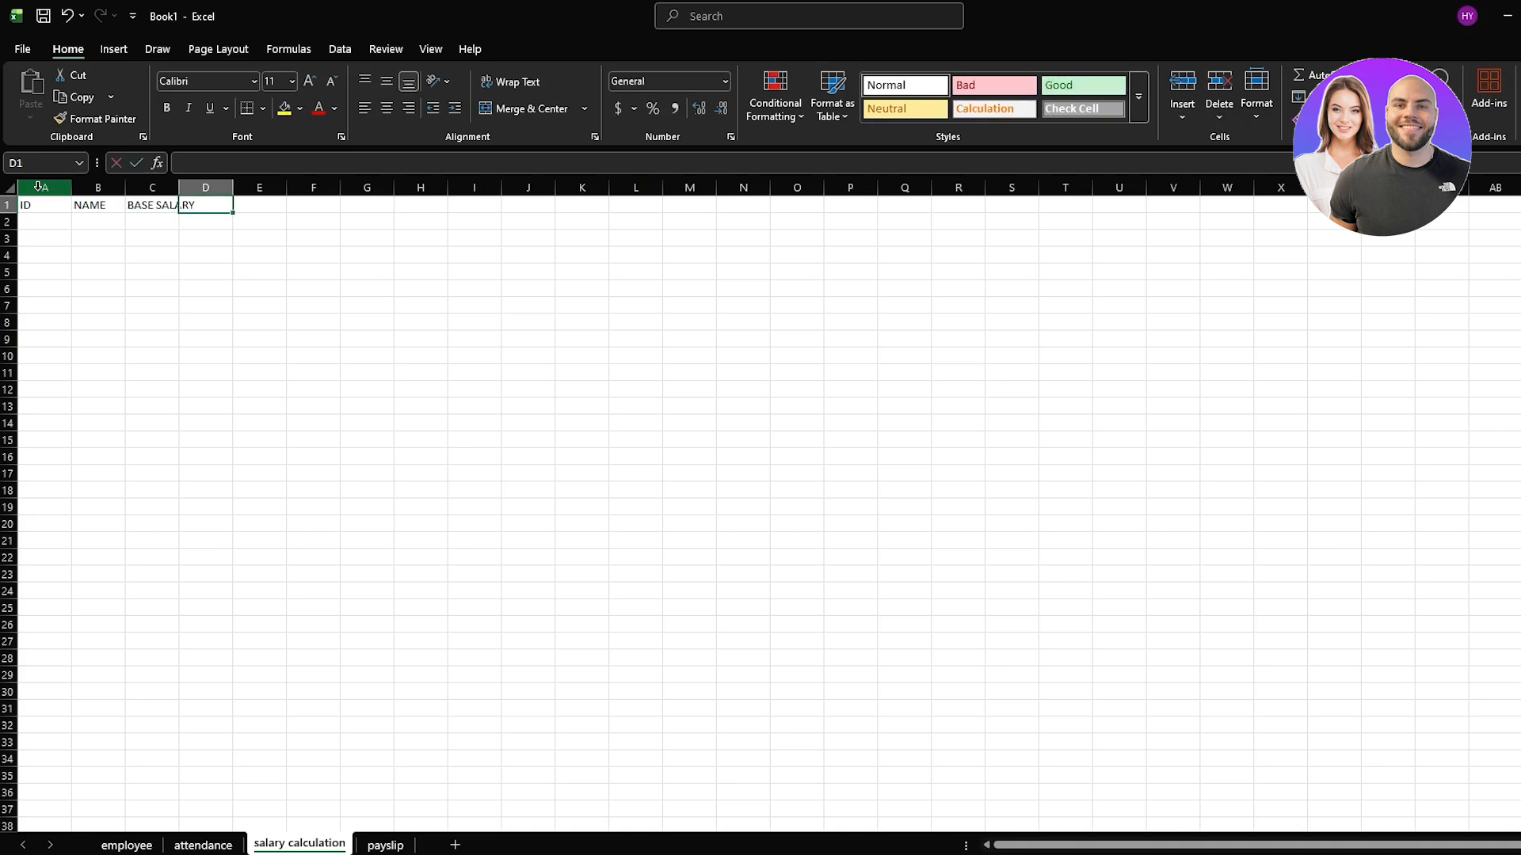
{"action": "type", "text": "PER DAY SALAR"}
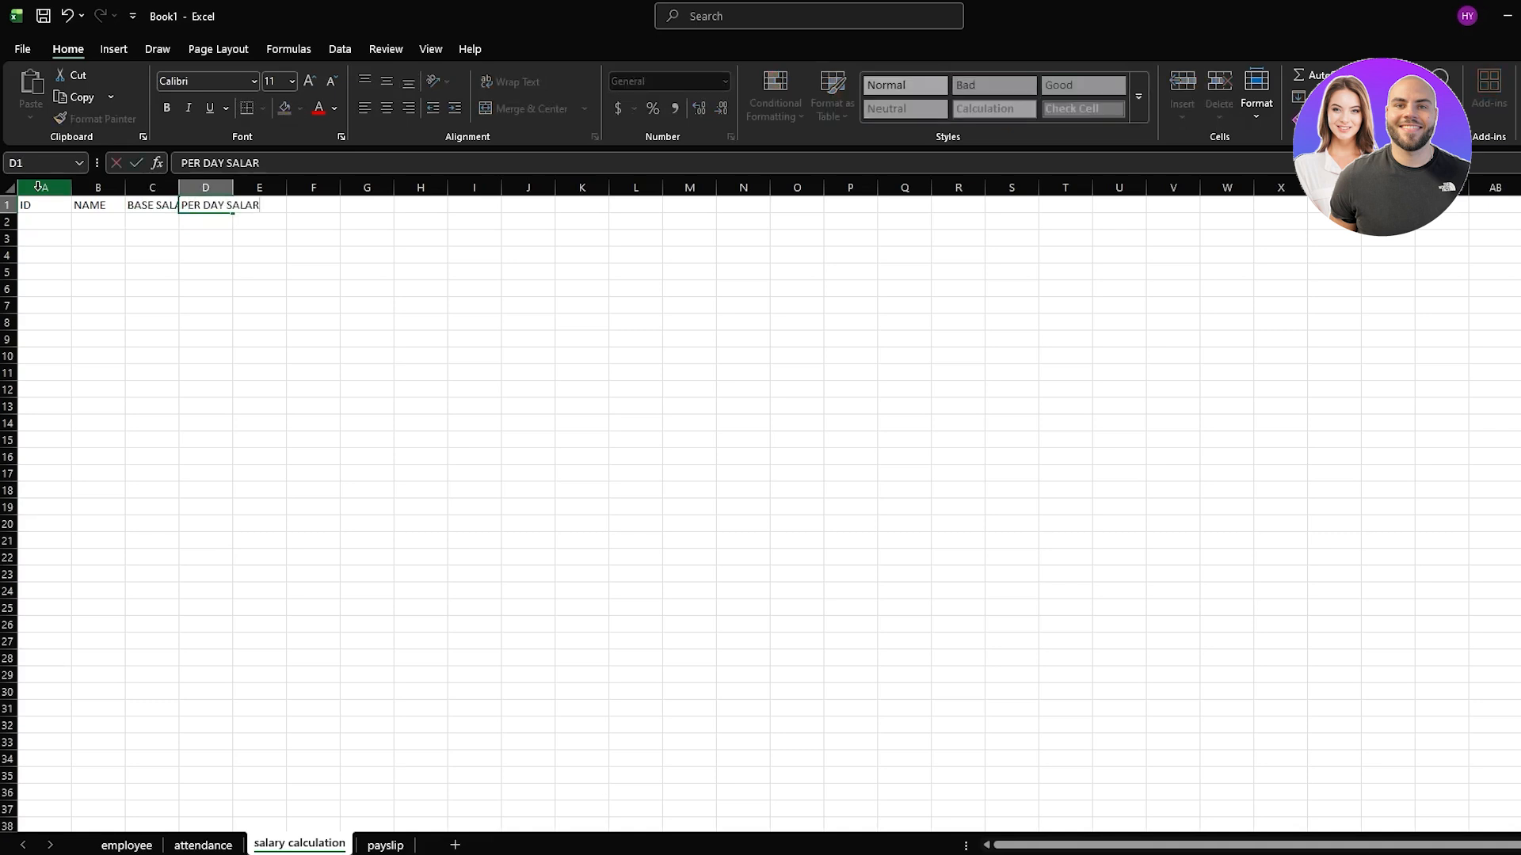
{"action": "type", "text": "Y"}
{"action": "key", "text": "Return"}
{"action": "key", "text": "Right"}
{"action": "key", "text": "Up"}
{"action": "type", "text": "PRE"}
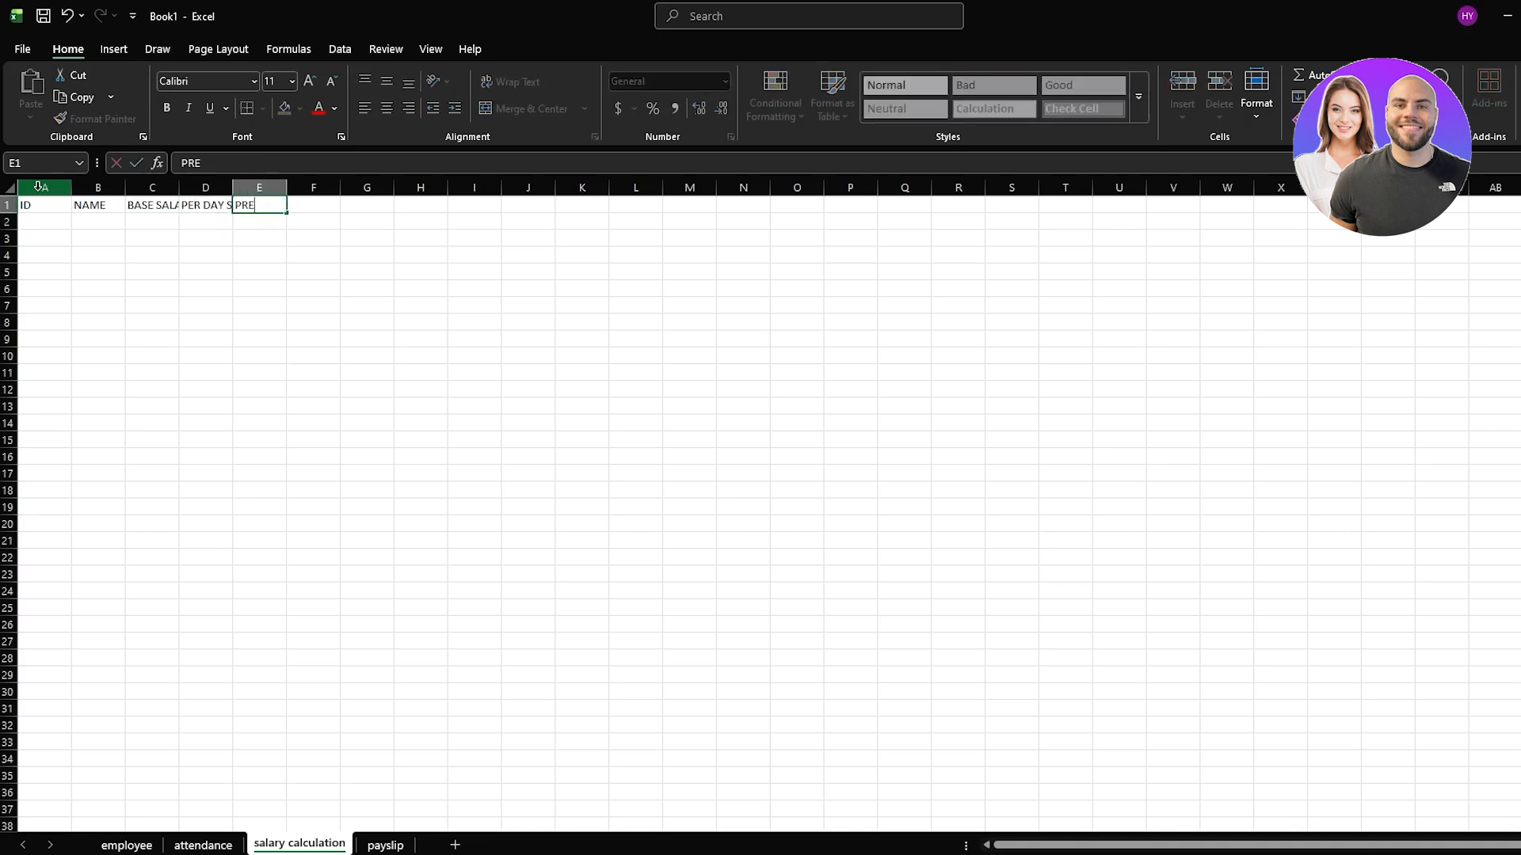
{"action": "type", "text": "SENT"}
{"action": "key", "text": "Return"}
{"action": "key", "text": "Right"}
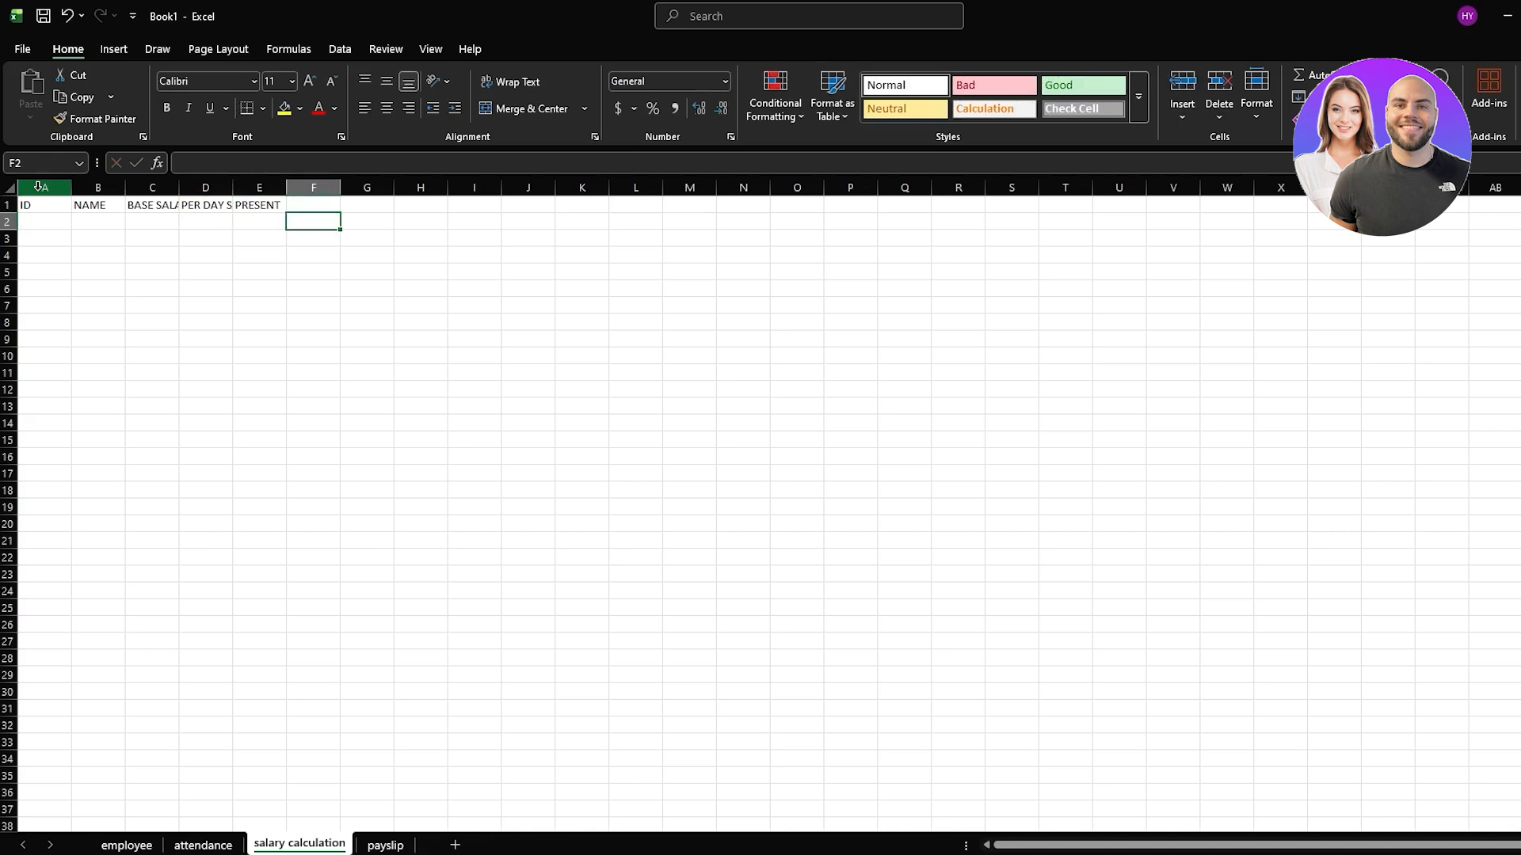
{"action": "key", "text": "Up"}
{"action": "type", "text": "ABSENT"}
{"action": "key", "text": "Right"}
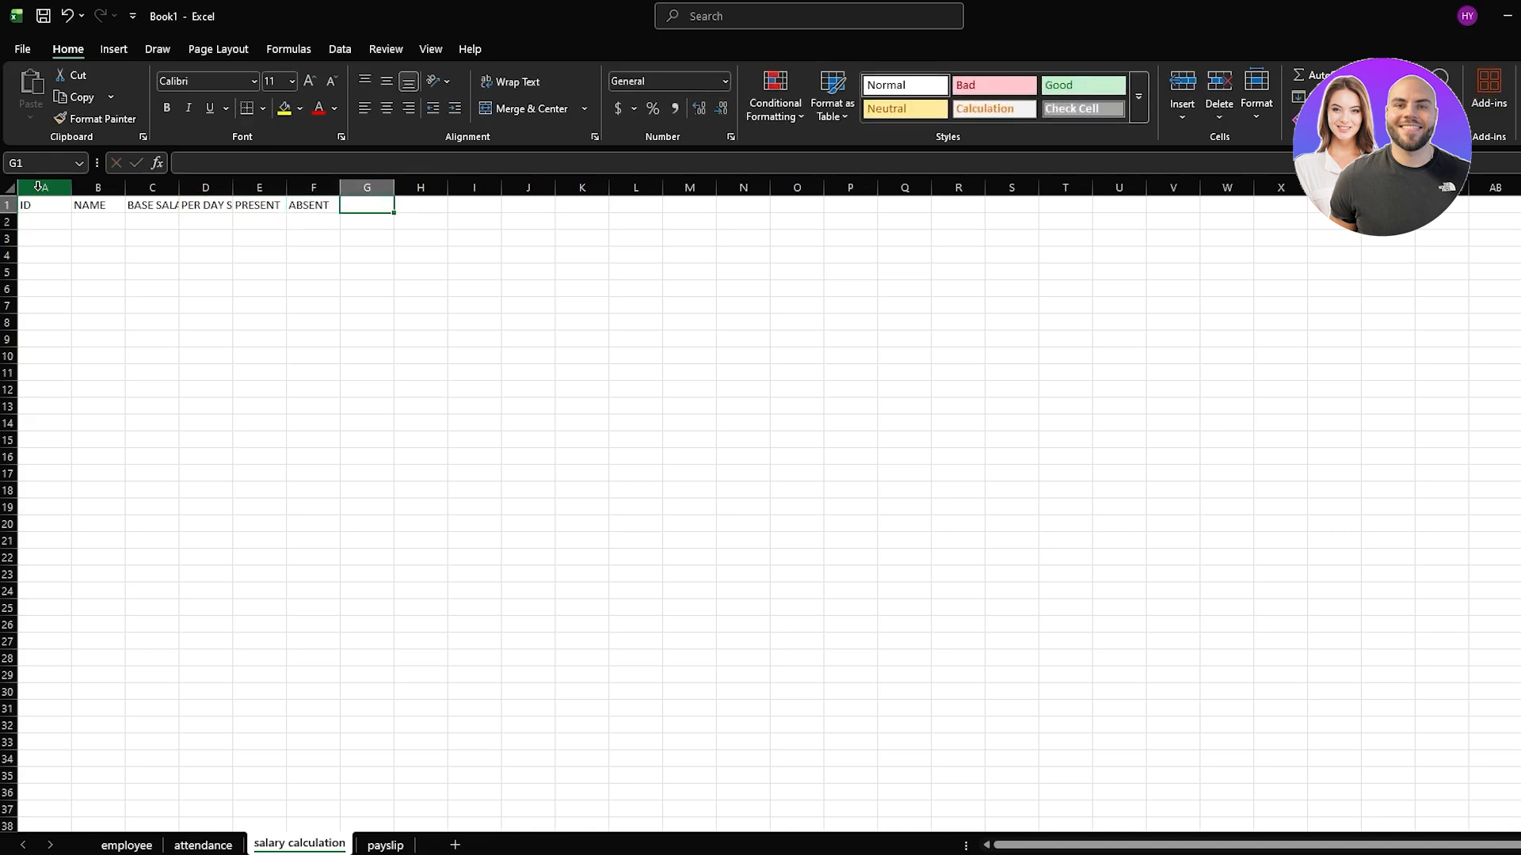
Enter the headers OVERTIME PAY, DEDUCTIONS and NET SALARY in cells G1 to I1
{"action": "type", "text": "OVERTIME"}
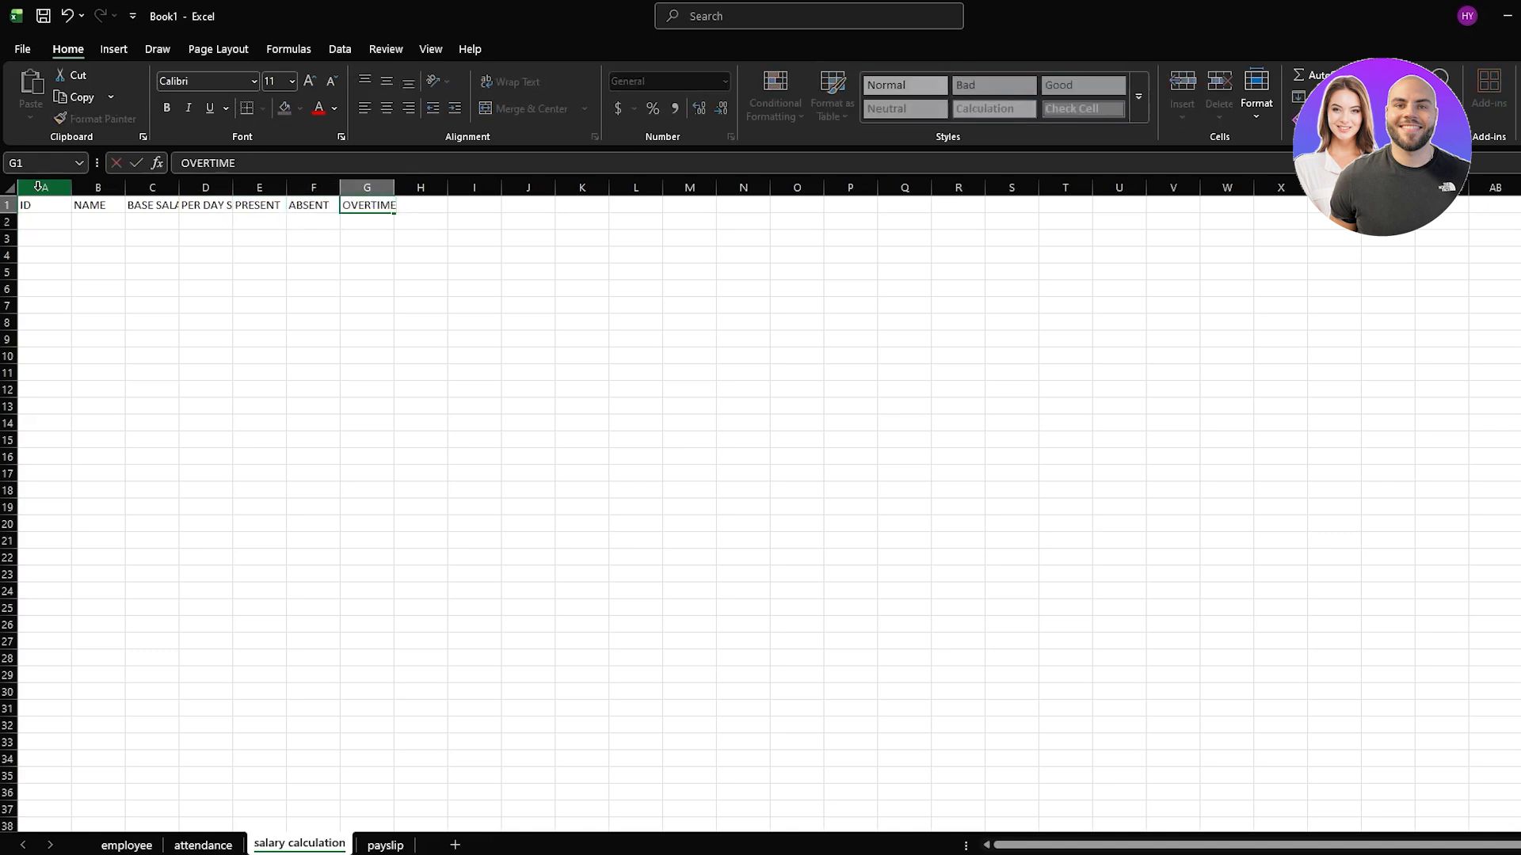
{"action": "type", "text": " PAY"}
{"action": "key", "text": "Right"}
{"action": "type", "text": "DE"}
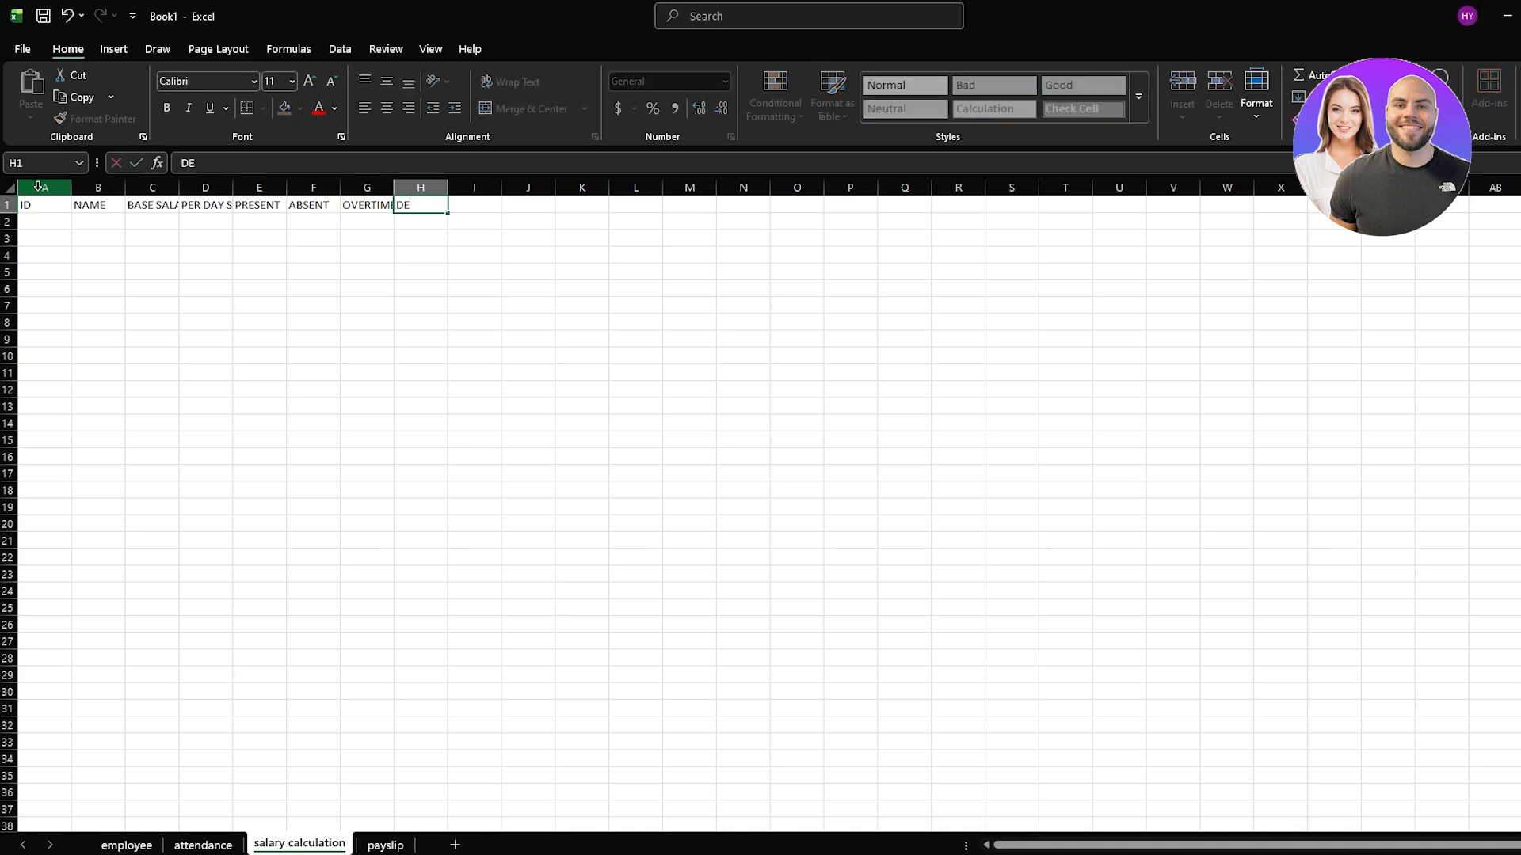
{"action": "type", "text": "DUCTIONS"}
{"action": "key", "text": "Right"}
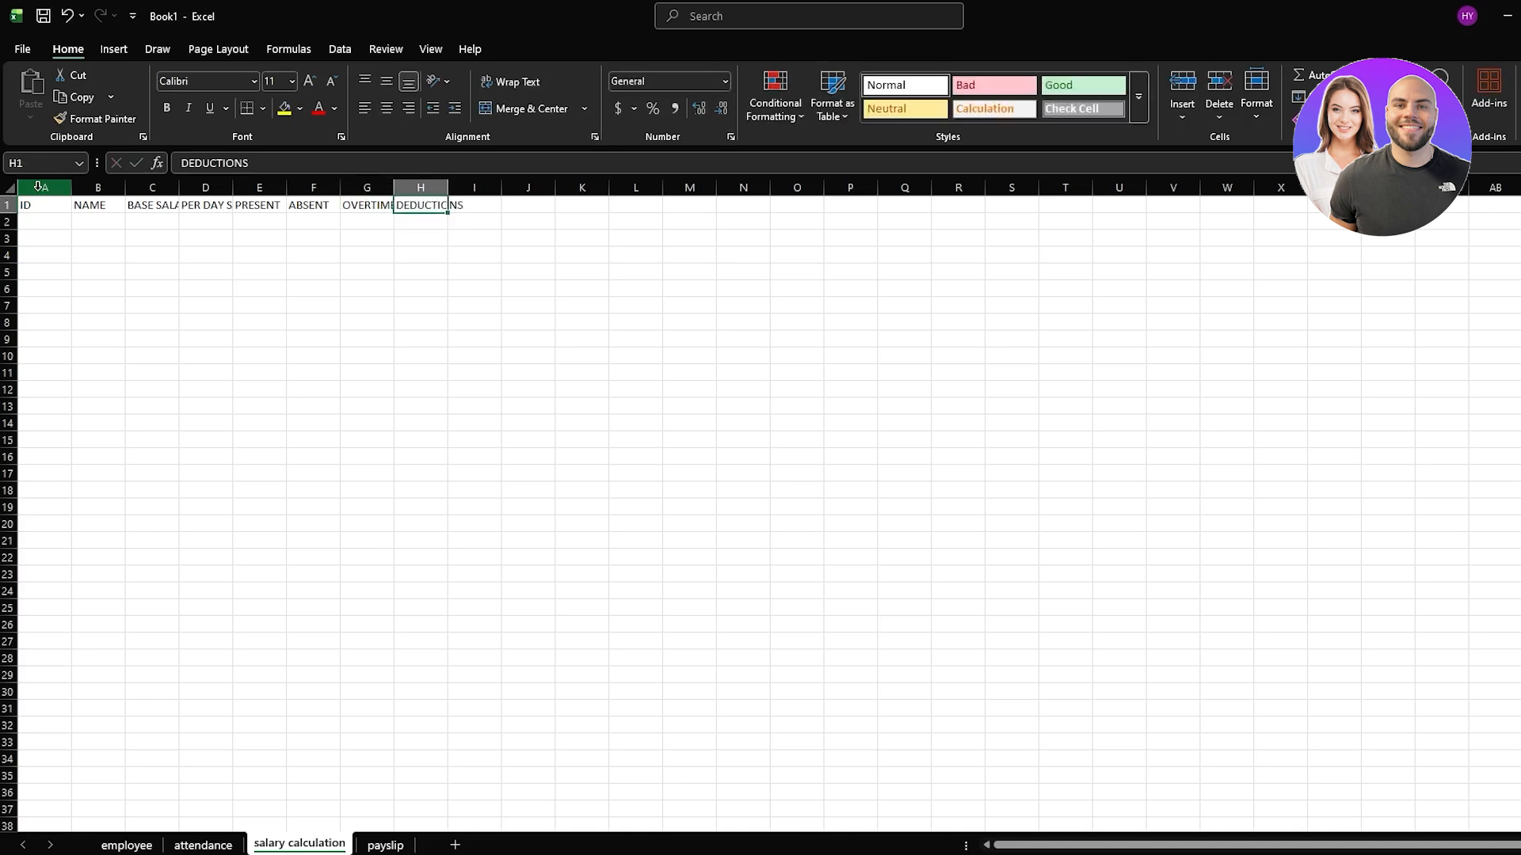
{"action": "type", "text": "NET SALARY"}
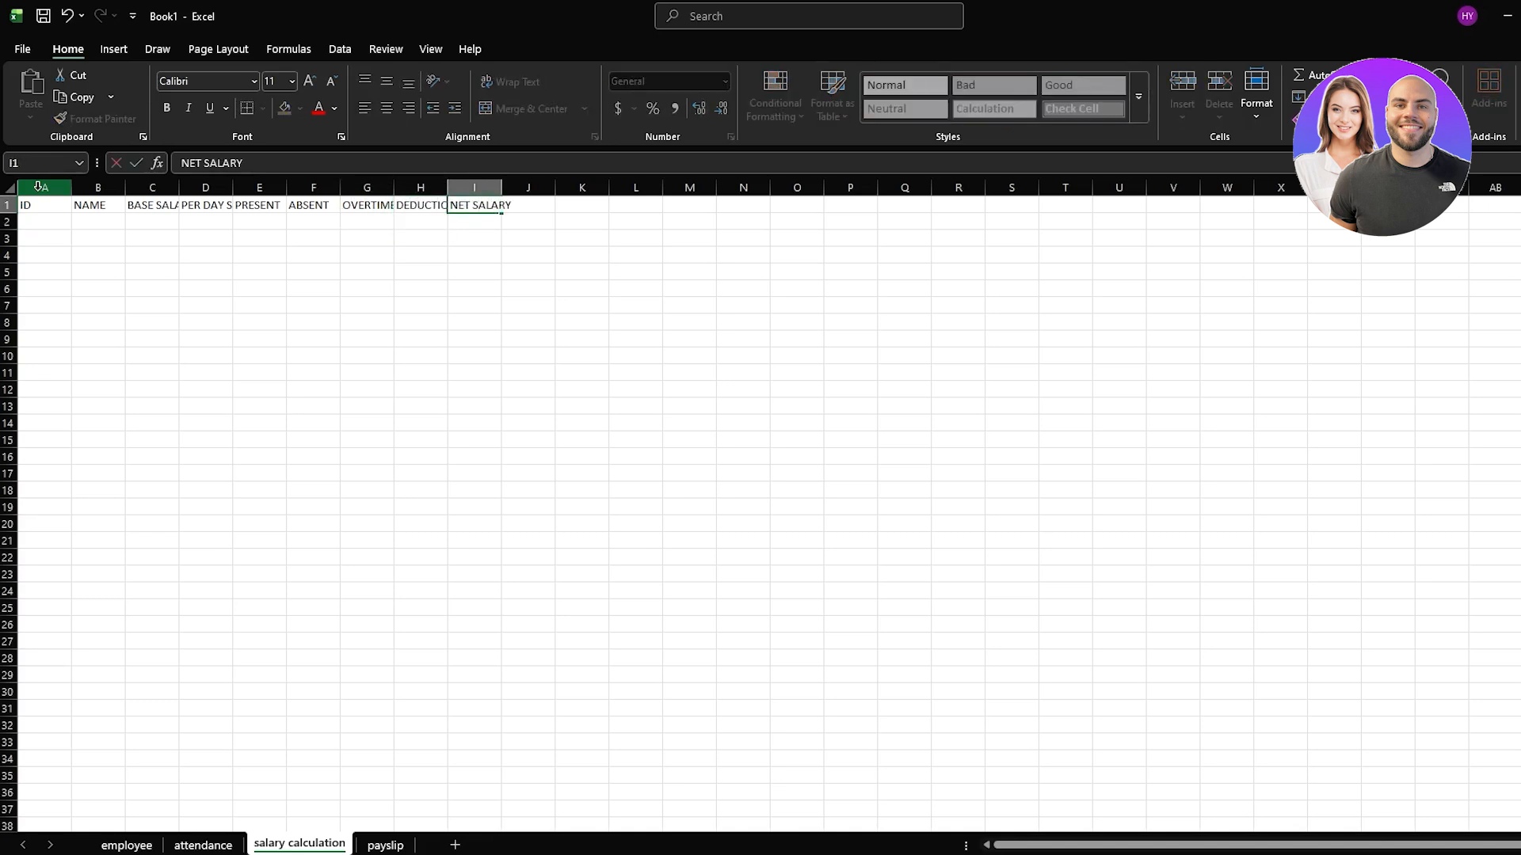
{"action": "key", "text": "Return"}
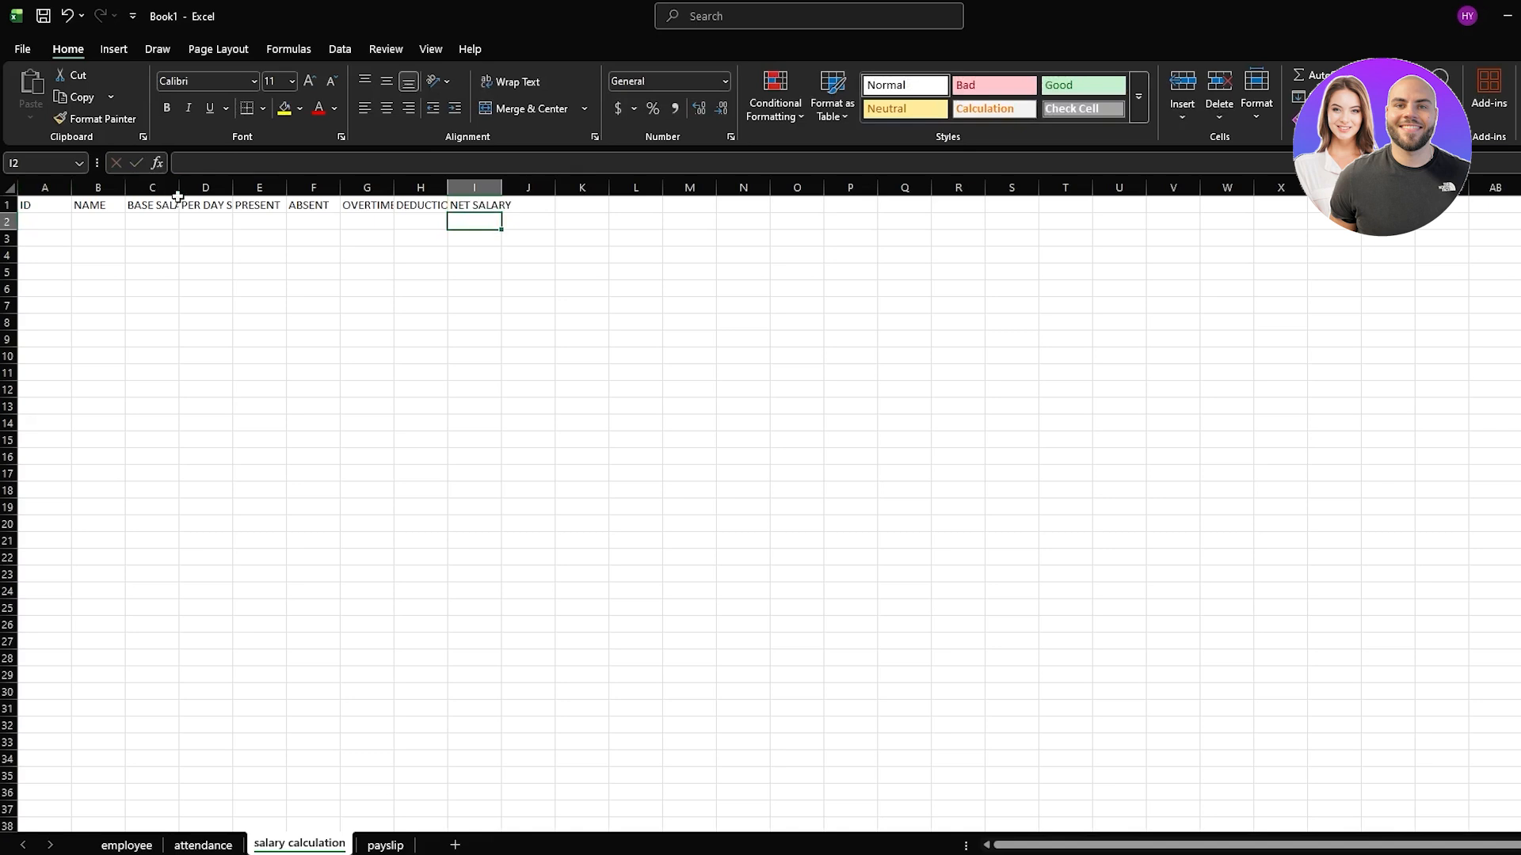
Widen columns C, D, G, H and I of the salary calculation sheet so their headers fit
{"action": "left_click_drag", "start_coordinate": [179, 187], "coordinate": [347, 183]}
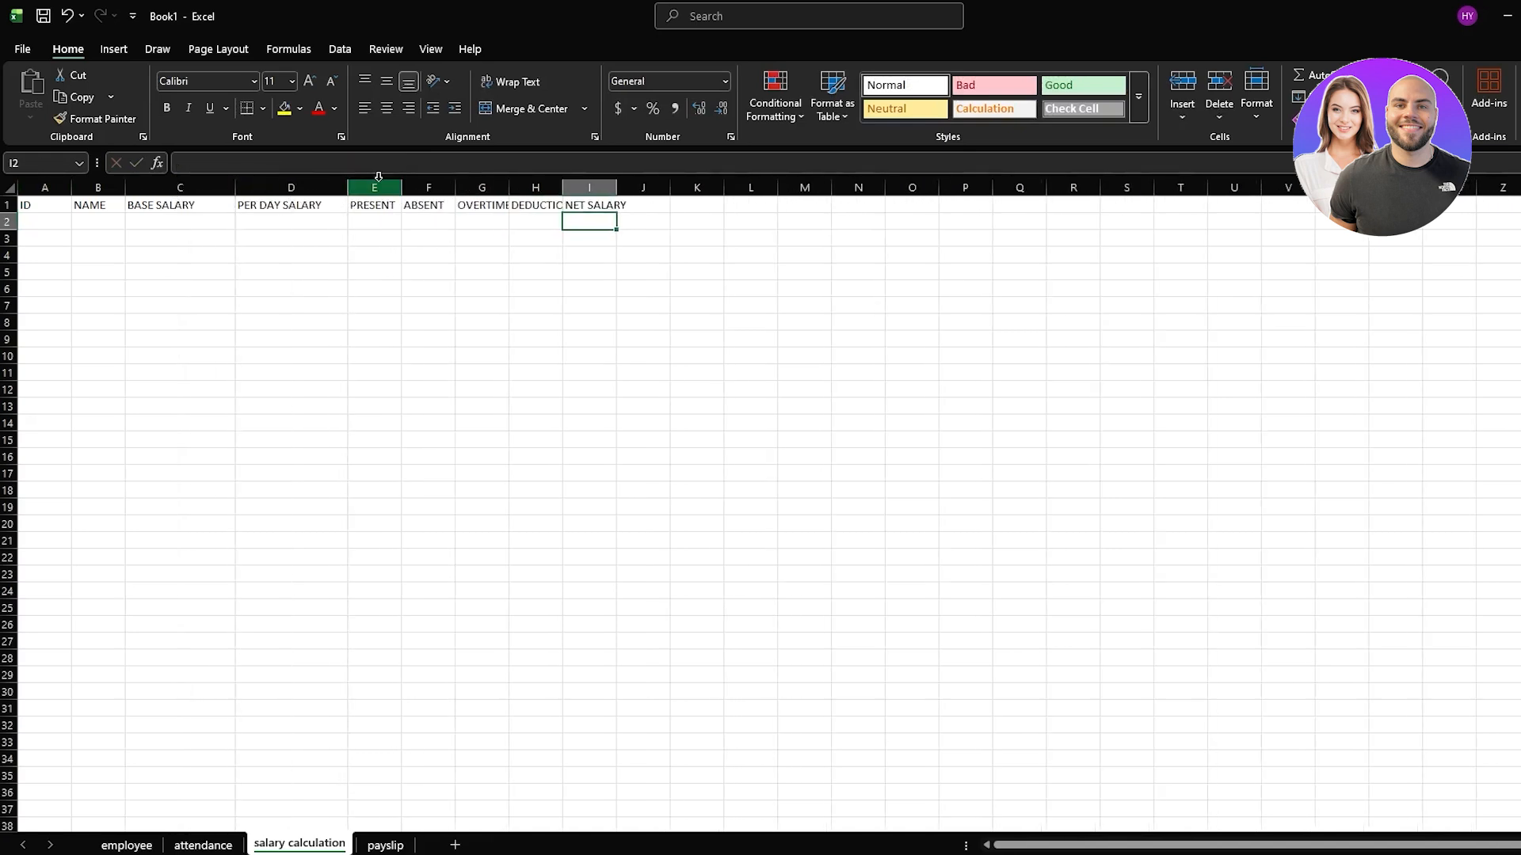
{"action": "double_click", "coordinate": [508, 188]}
{"action": "left_click_drag", "start_coordinate": [605, 188], "coordinate": [767, 188]}
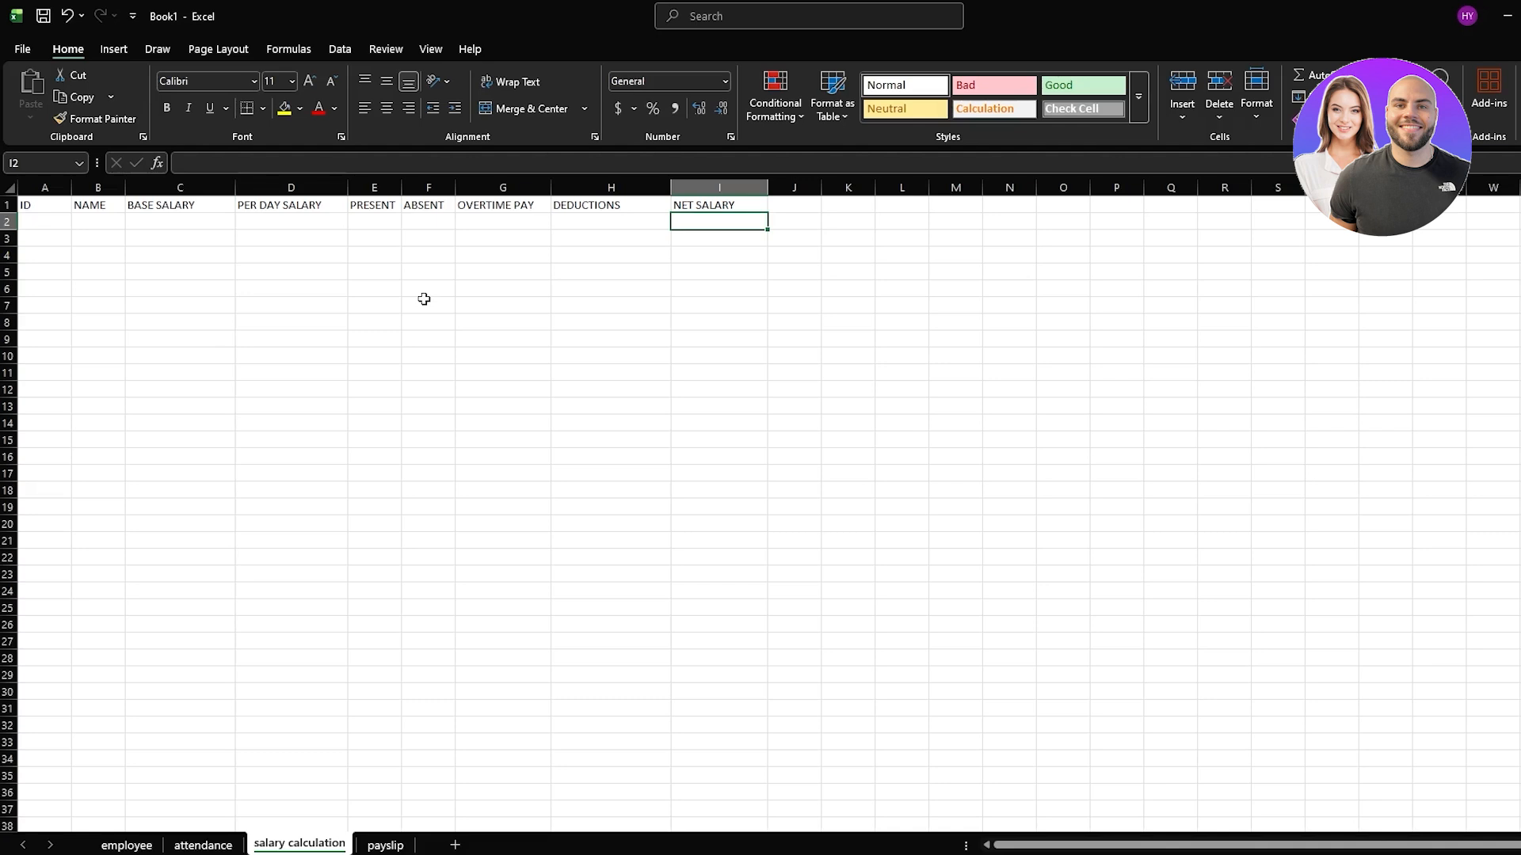
{"action": "left_click", "coordinate": [429, 222]}
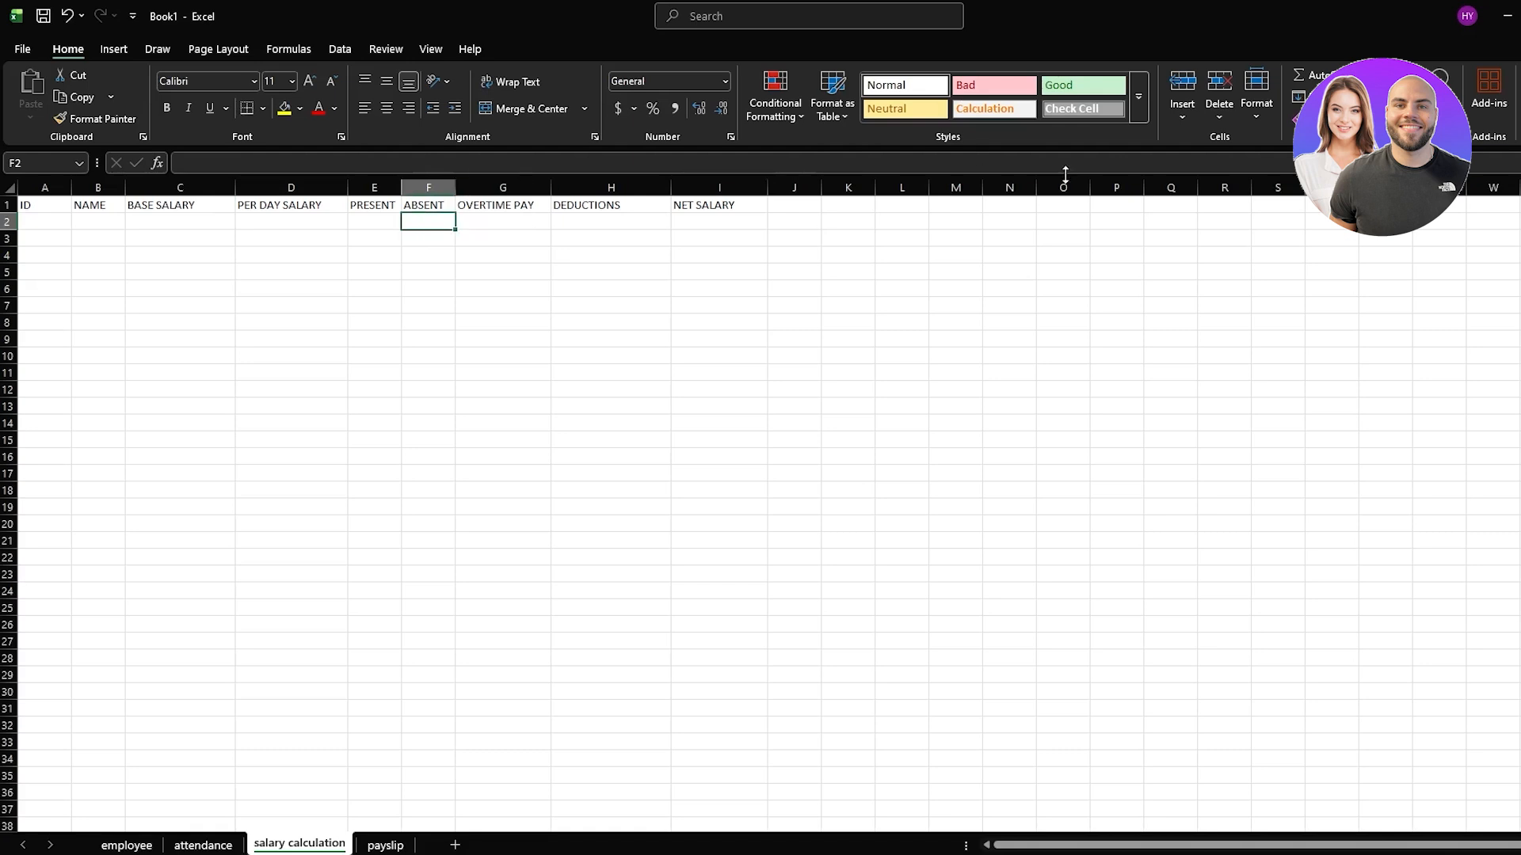
{"action": "left_click", "coordinate": [158, 164]}
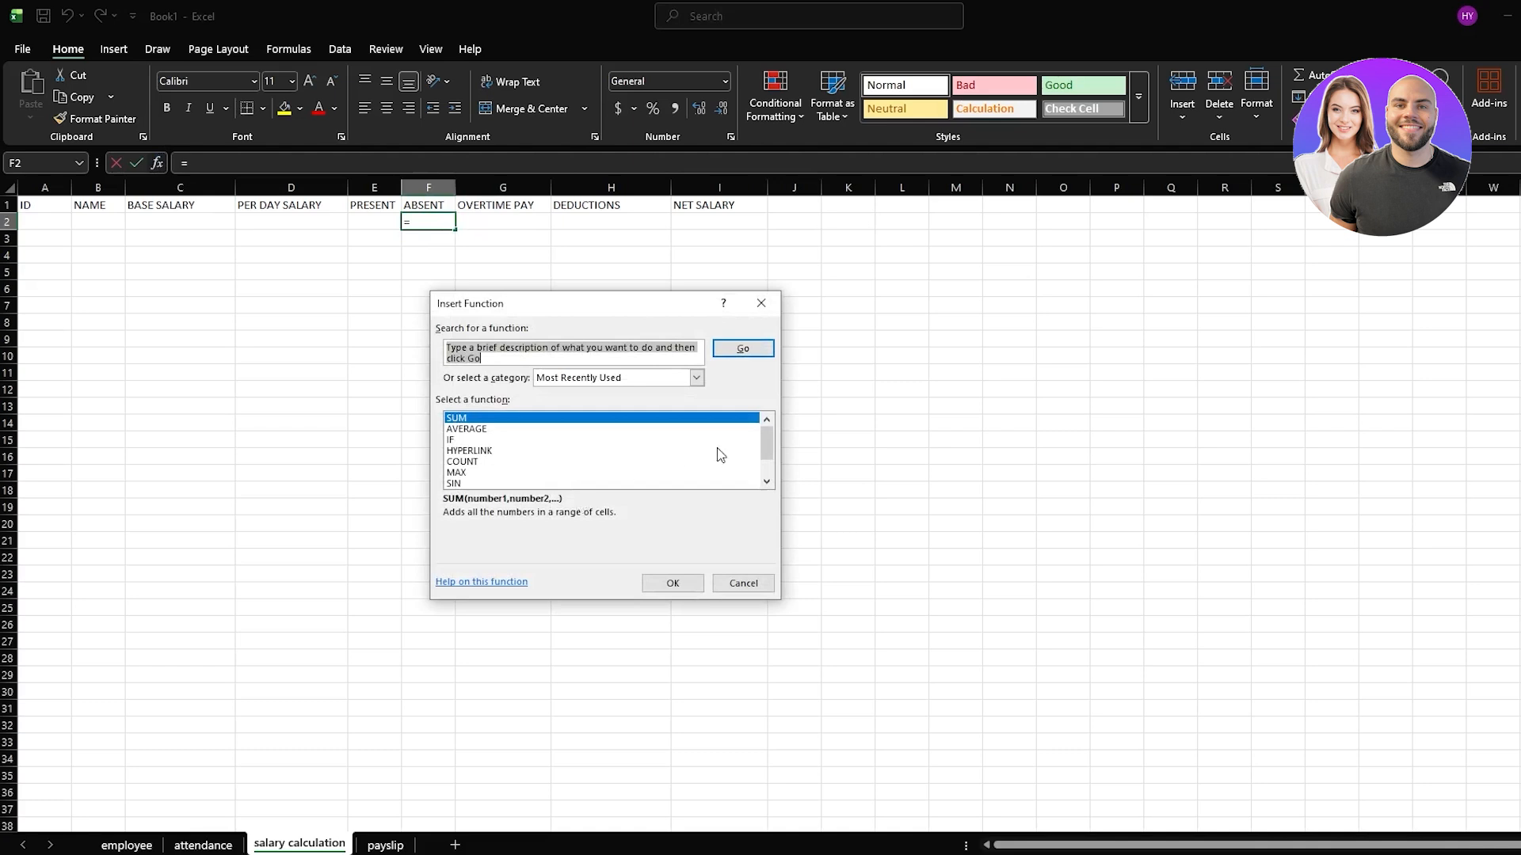
{"action": "mouse_move", "coordinate": [766, 442]}
{"action": "left_mouse_down"}
{"action": "mouse_move", "coordinate": [767, 481]}
{"action": "mouse_move", "coordinate": [766, 434]}
{"action": "left_mouse_up"}
{"action": "left_click", "coordinate": [588, 429]}
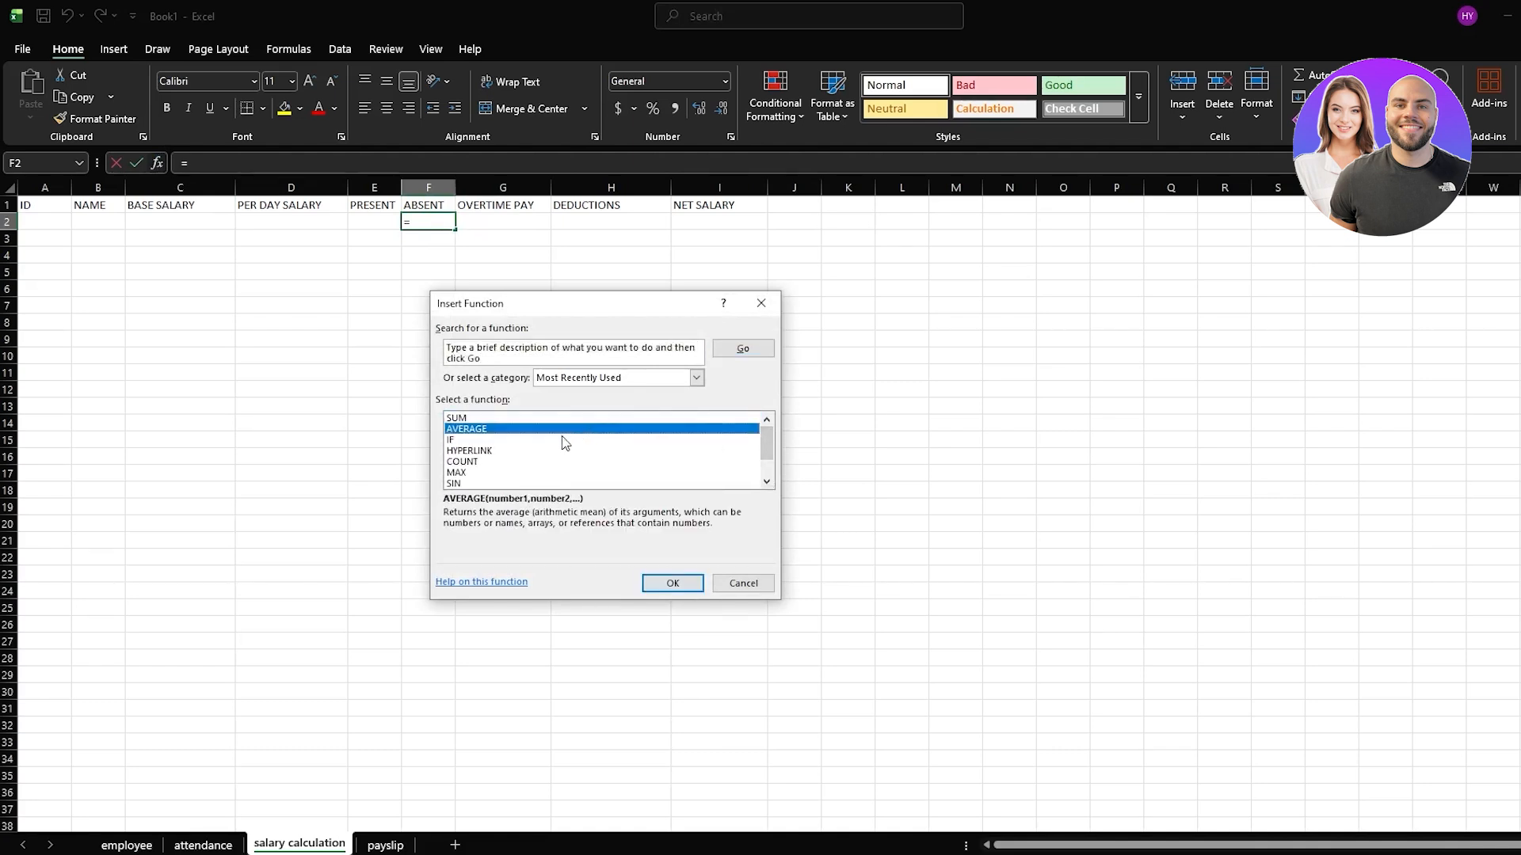
{"action": "left_click", "coordinate": [743, 583]}
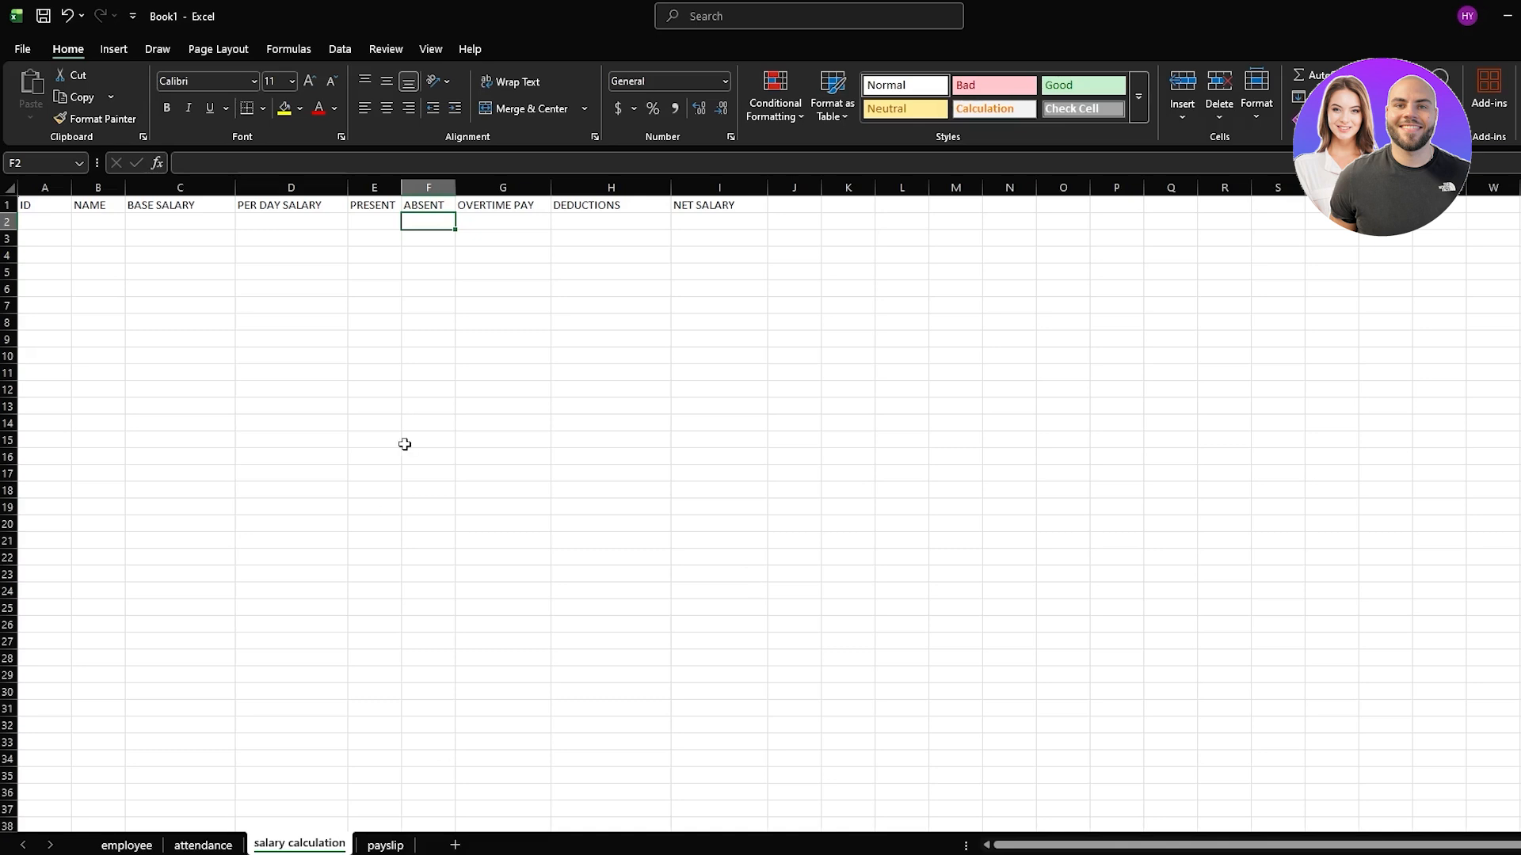
Copy the header row A1 to I1 of the salary calculation sheet into the payslip sheet, starting at cell A1
{"action": "left_click_drag", "start_coordinate": [39, 203], "coordinate": [739, 202]}
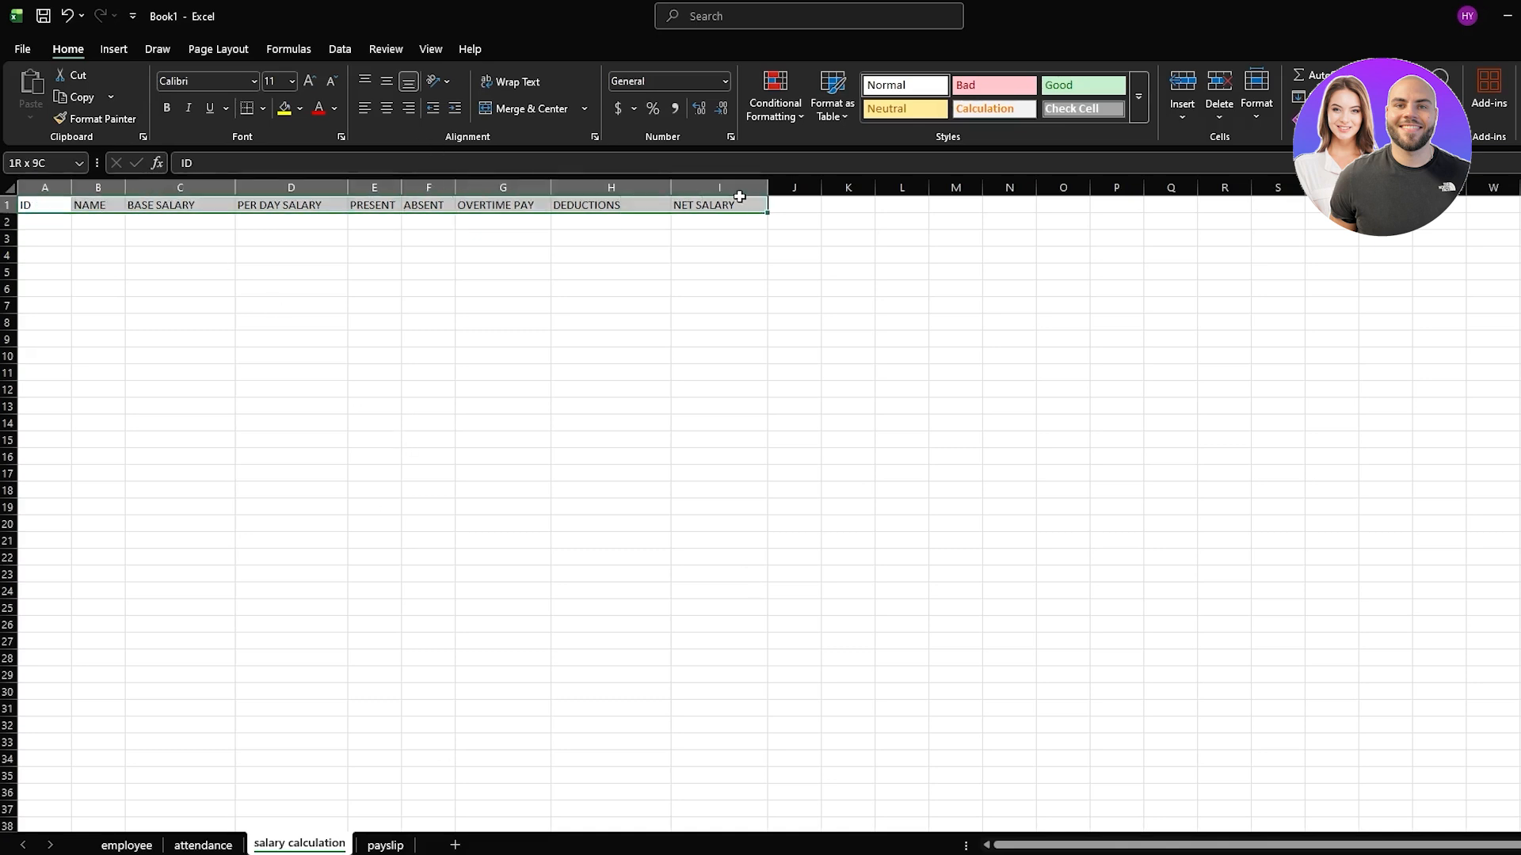
{"action": "key", "text": "ctrl+c"}
{"action": "left_click", "coordinate": [388, 845]}
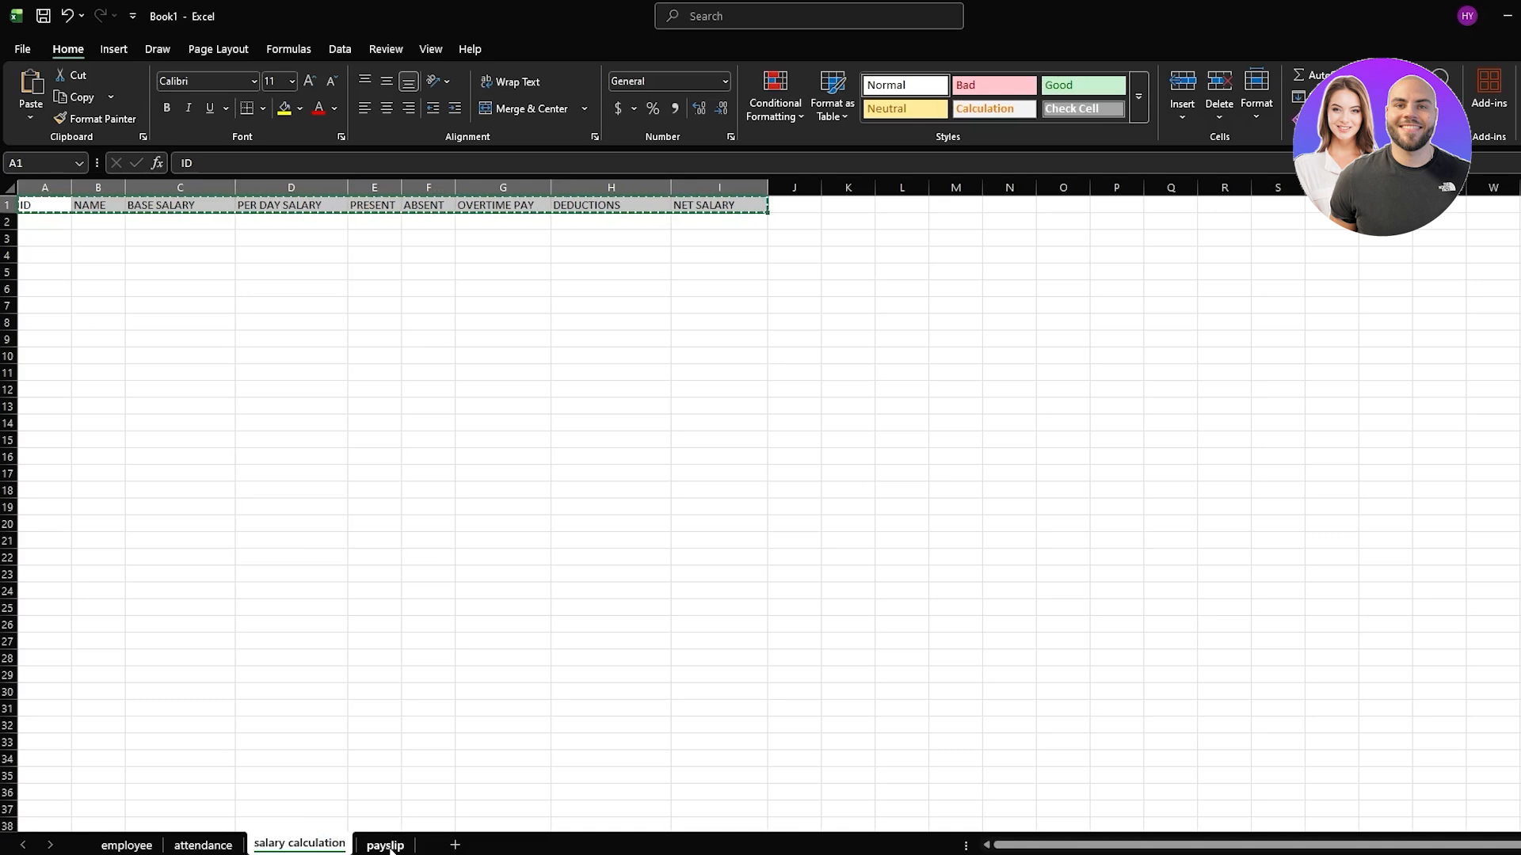
{"action": "left_click", "coordinate": [49, 205]}
{"action": "key", "text": "ctrl+v"}
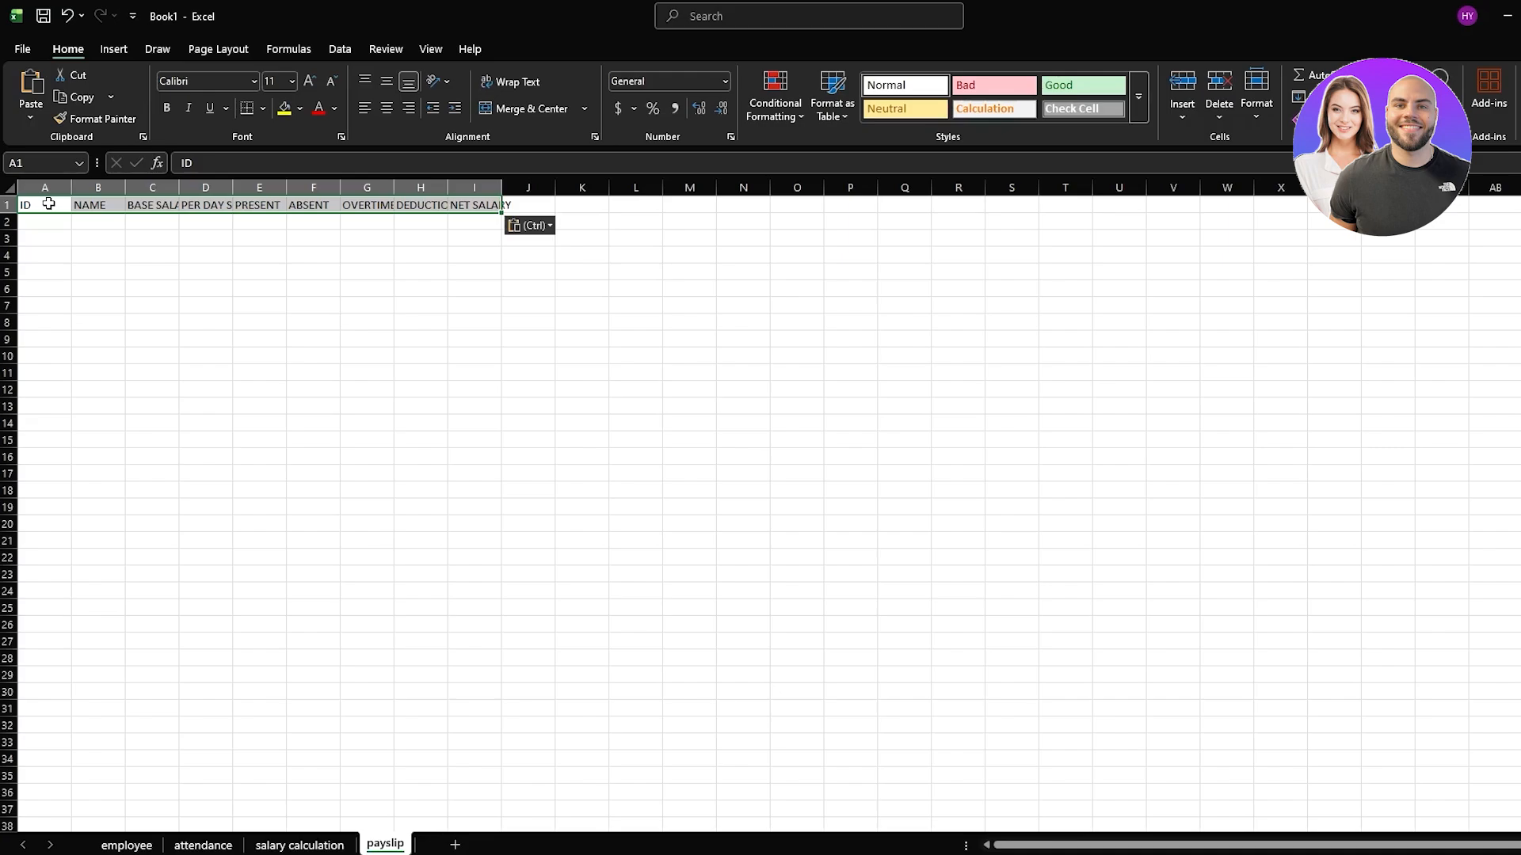
Review the employee, attendance and salary calculation sheets one after another, and return to the payslip sheet
{"action": "left_click", "coordinate": [127, 845]}
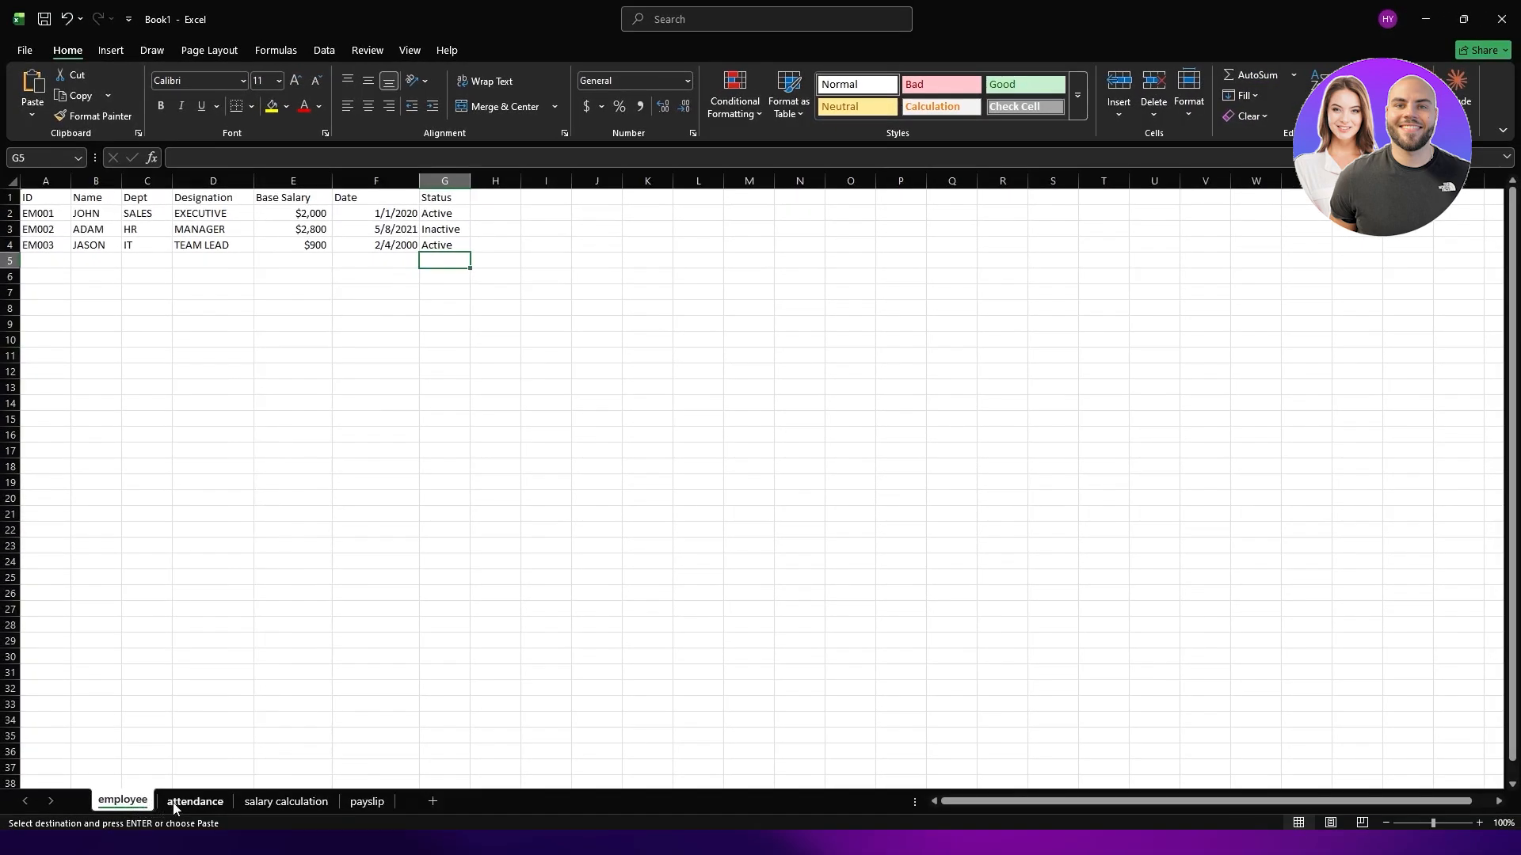
{"action": "left_click", "coordinate": [178, 805]}
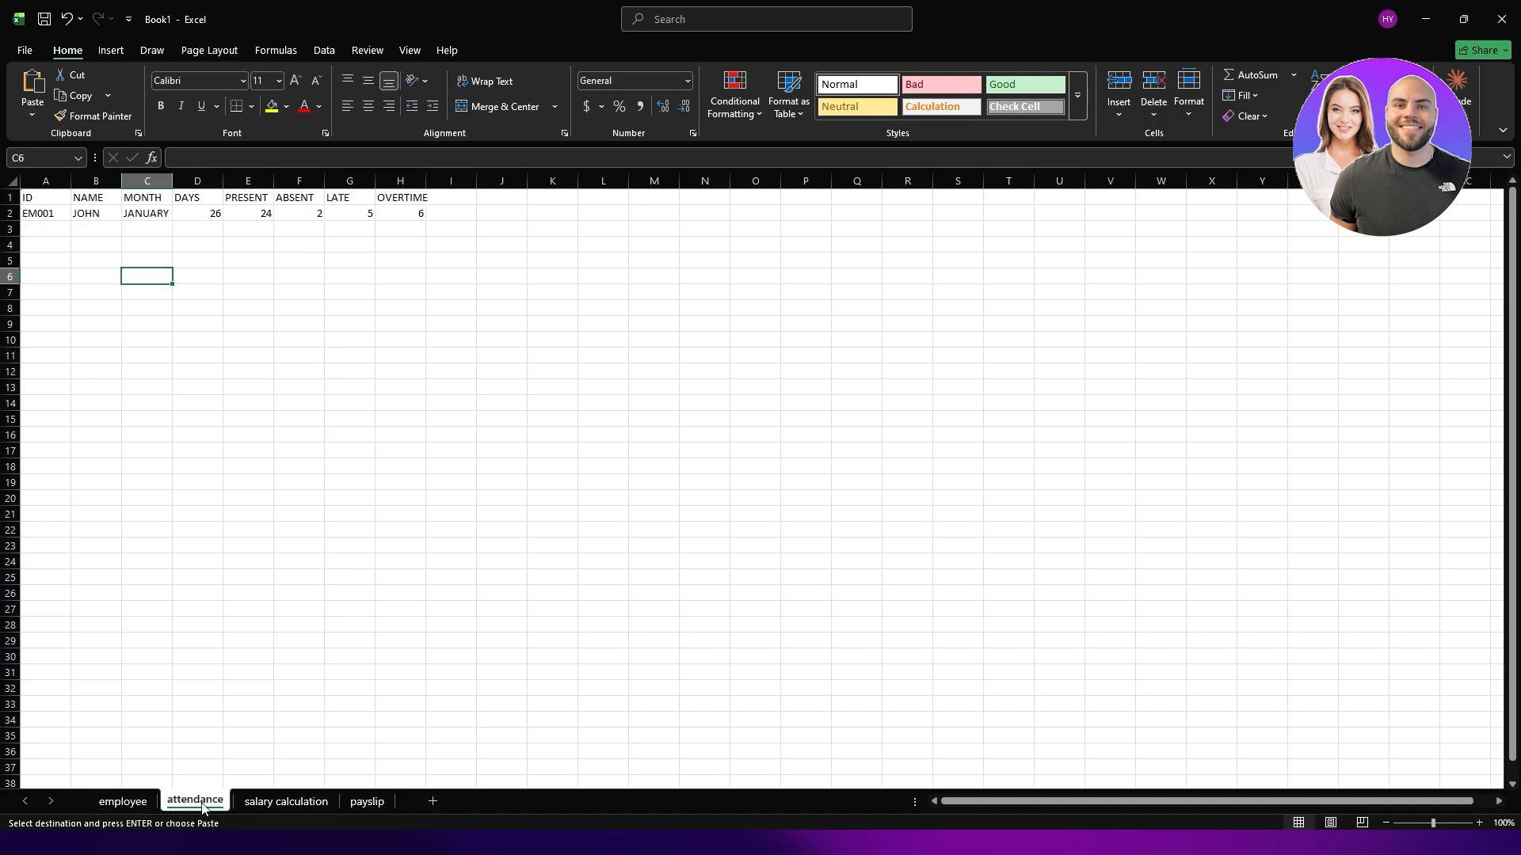
{"action": "left_click", "coordinate": [279, 805]}
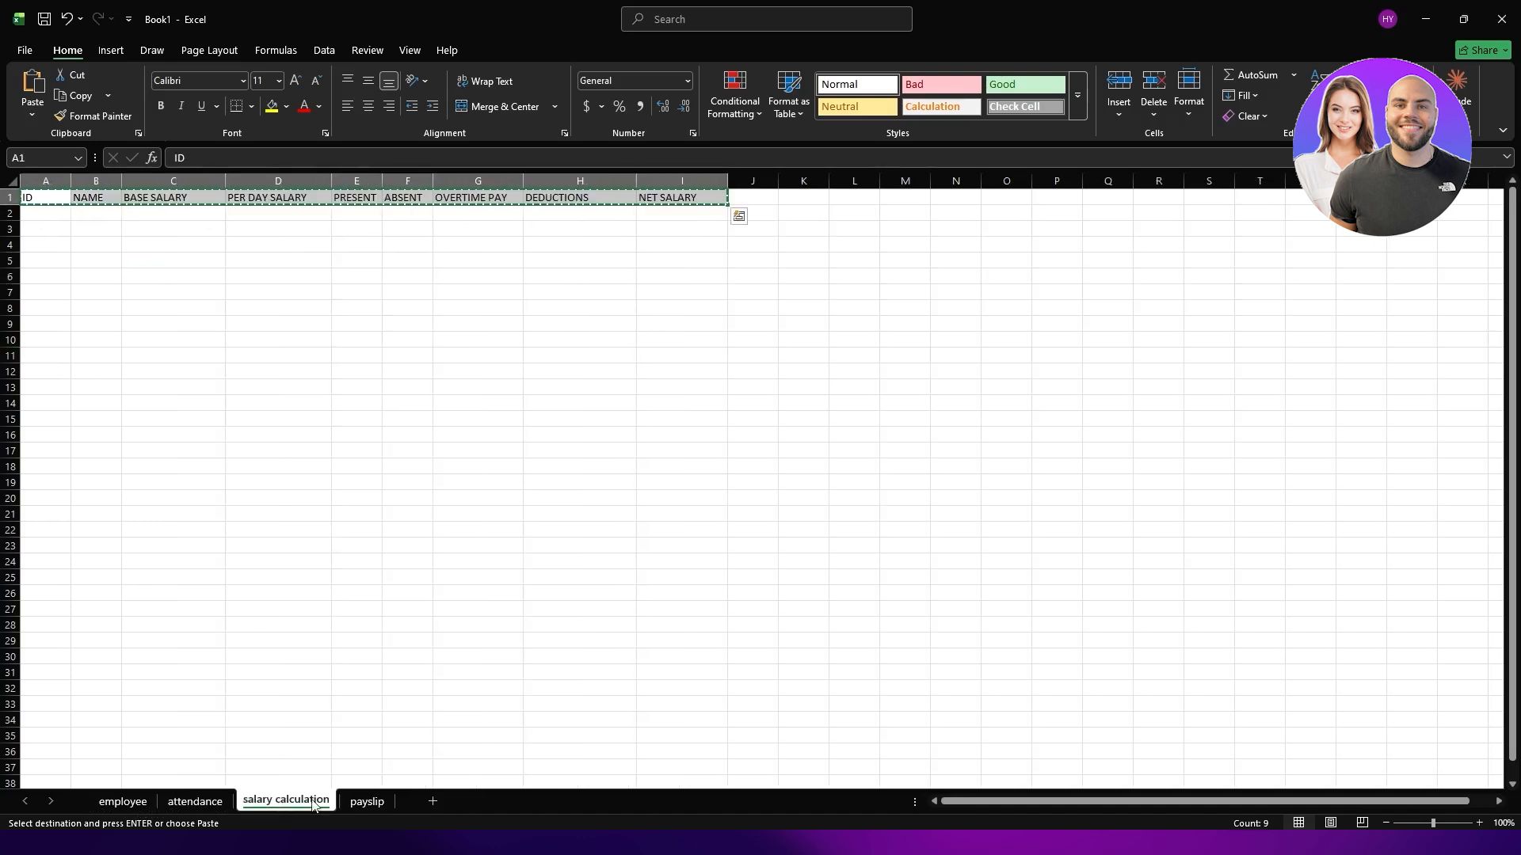
{"action": "left_click", "coordinate": [368, 802]}
{"action": "key", "text": "ctrl+v"}
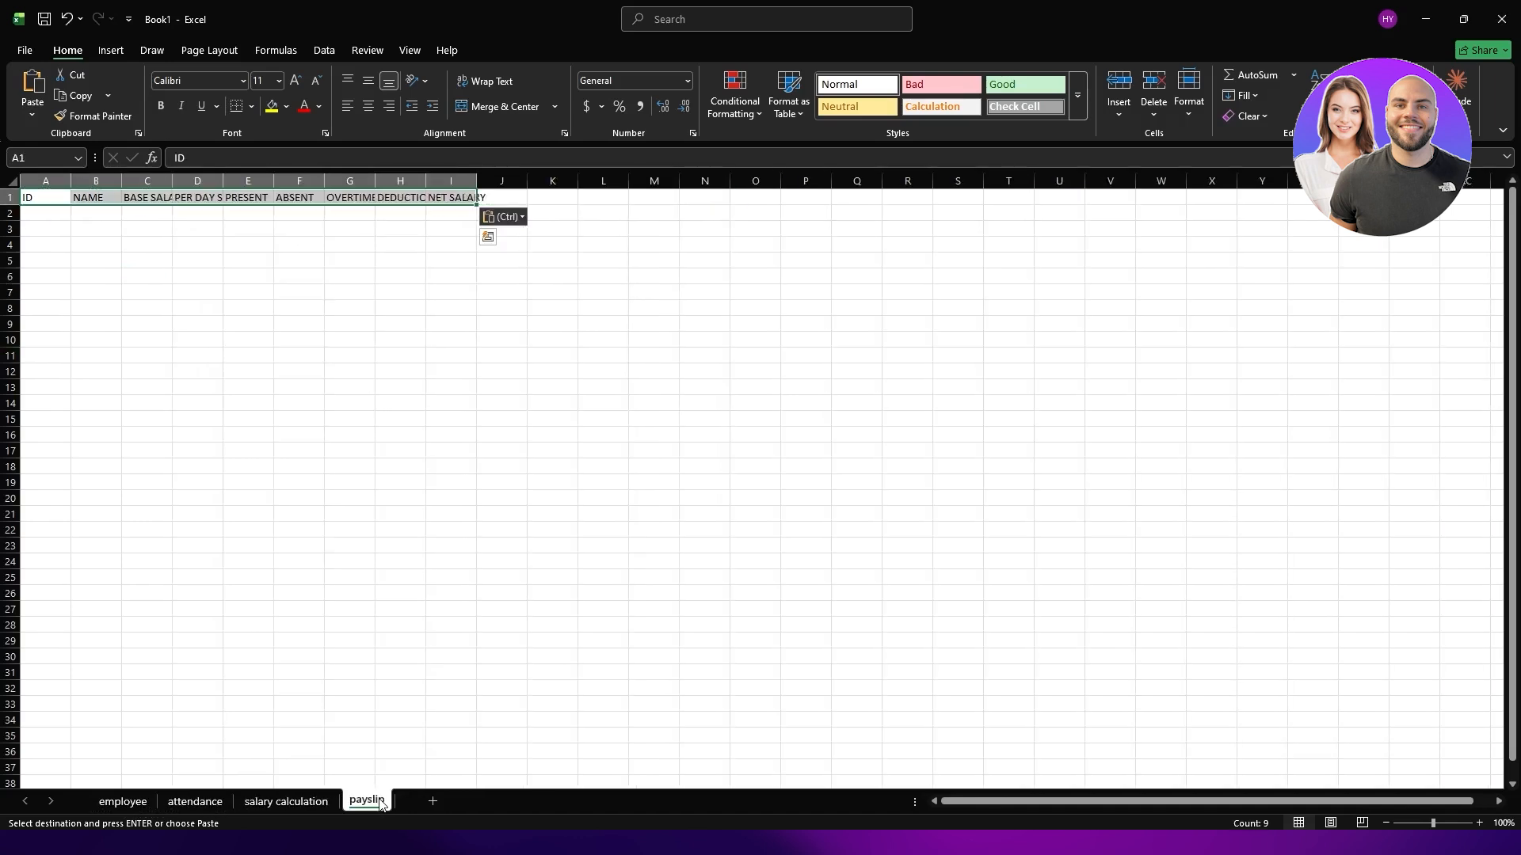